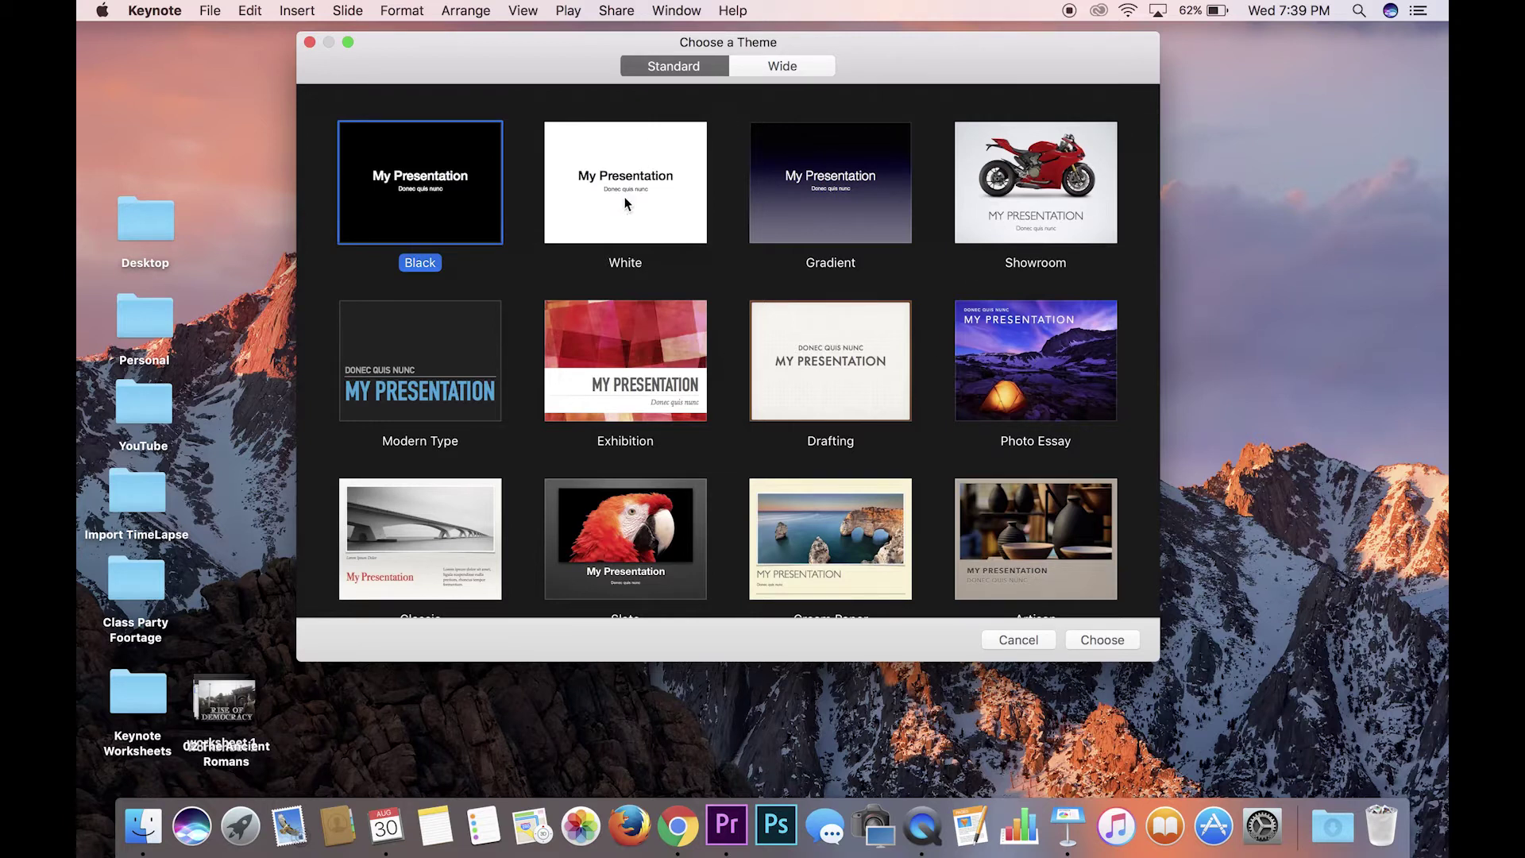
Step: Create a White-theme presentation at 50% zoom and delete its title and subtitle placeholders
click(626, 203)
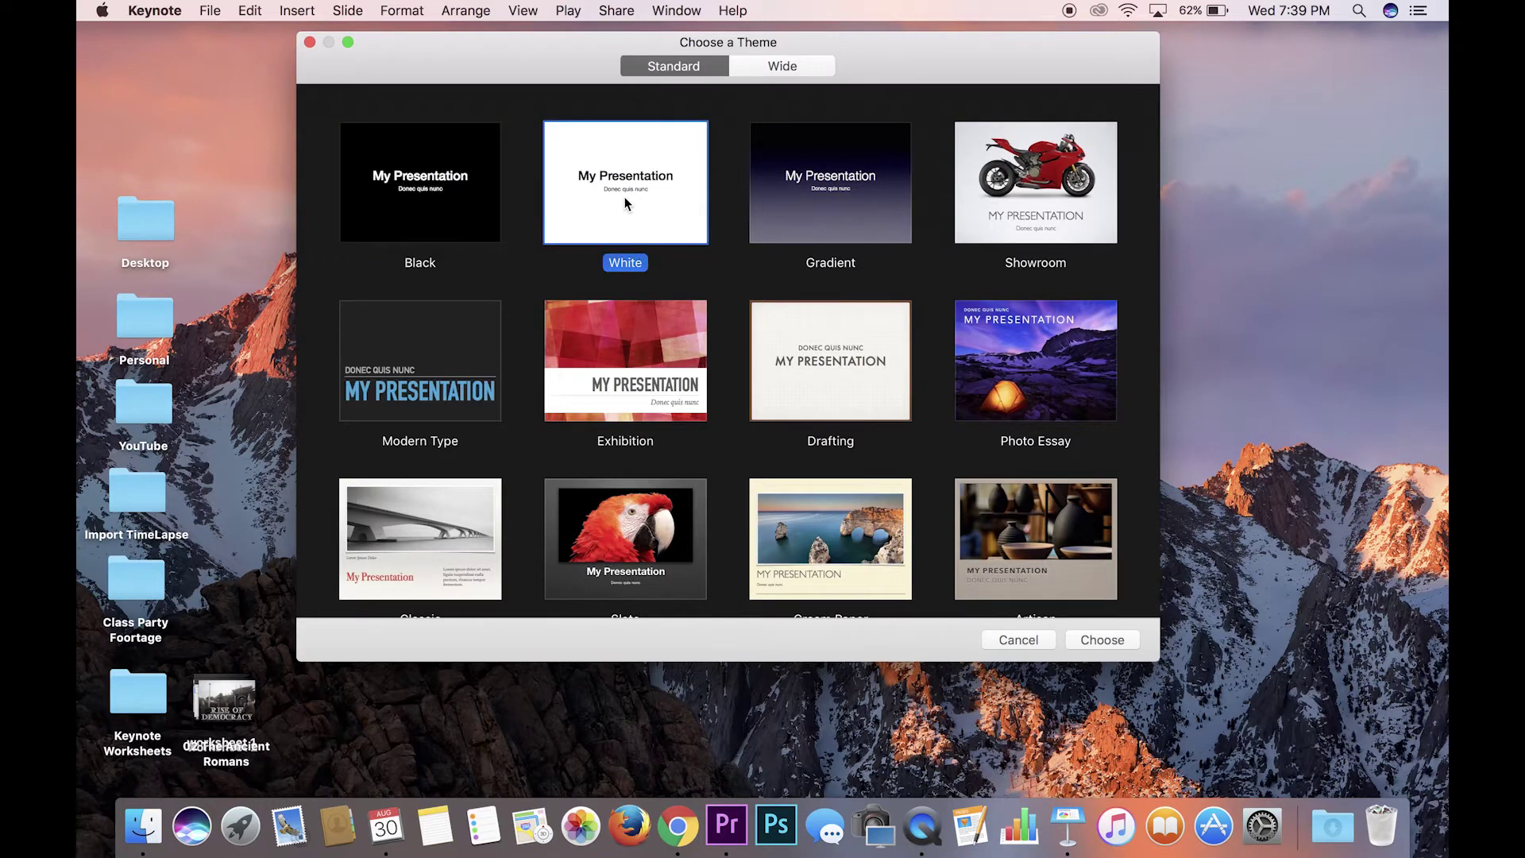
double_click(625, 203)
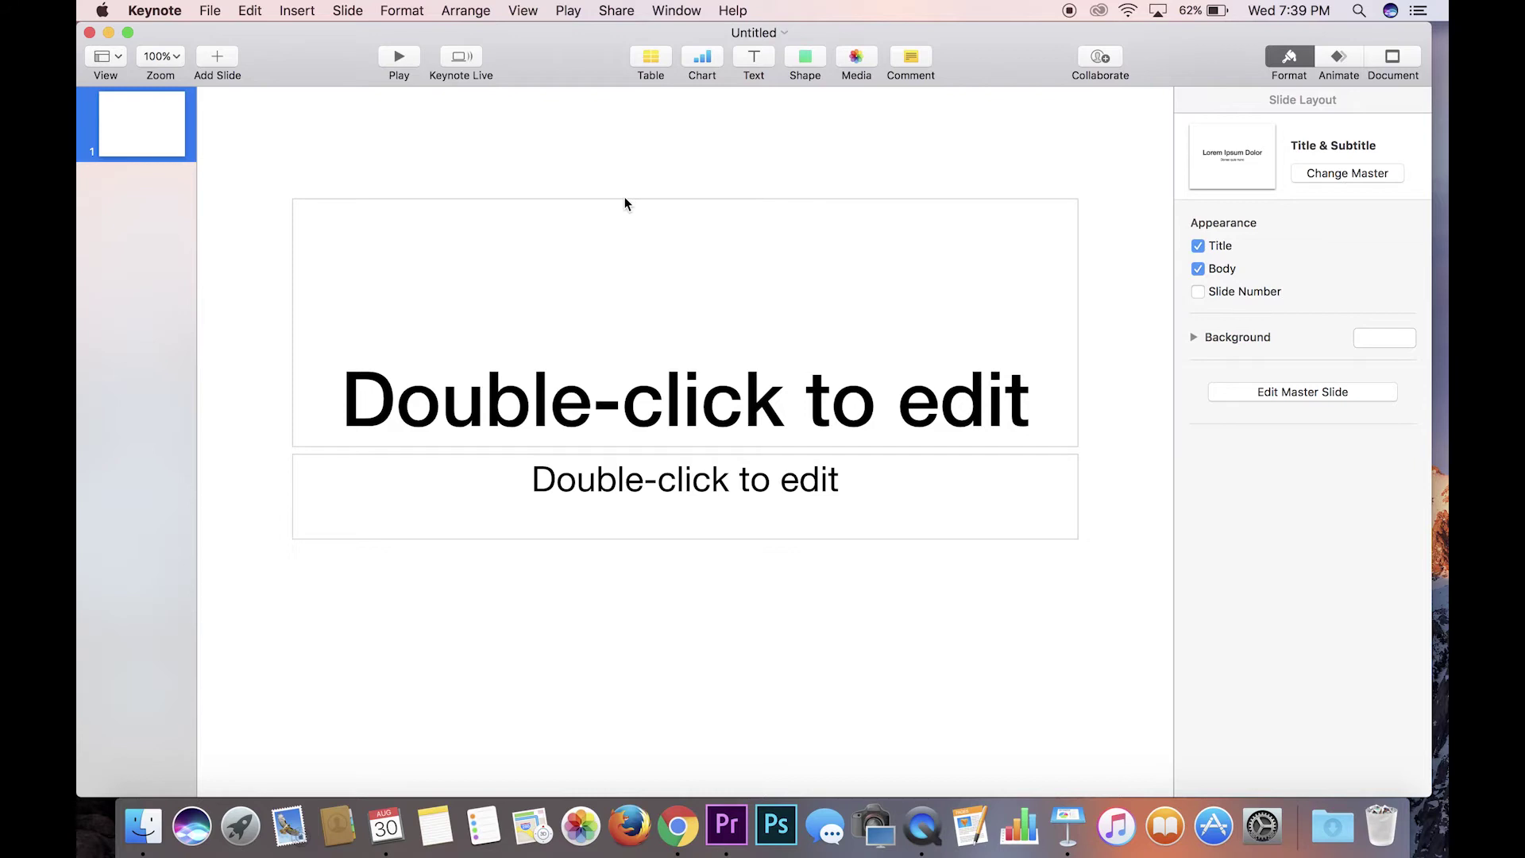
click(164, 55)
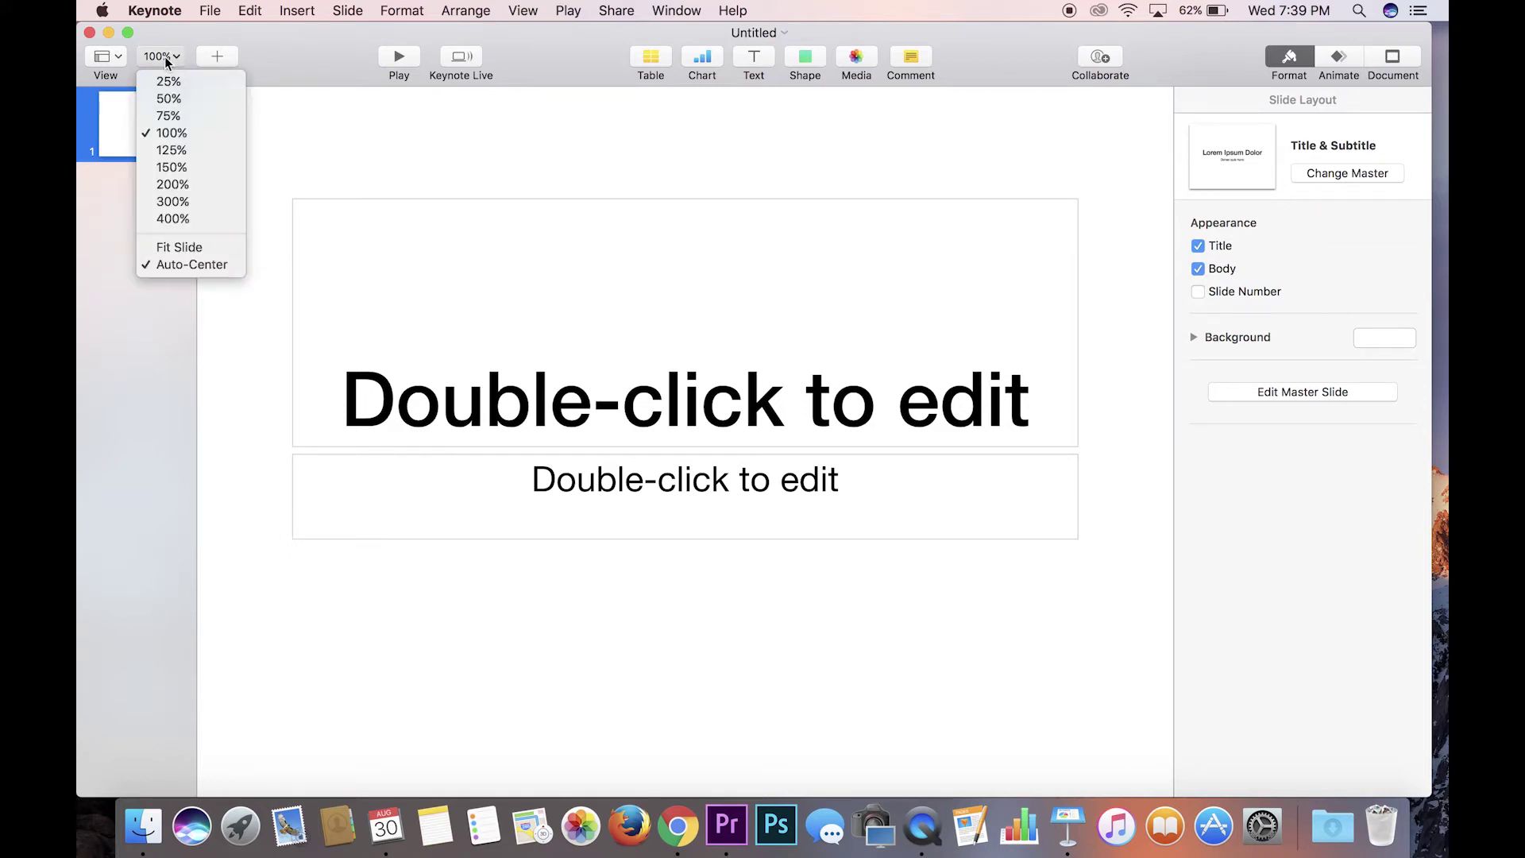
key(Escape)
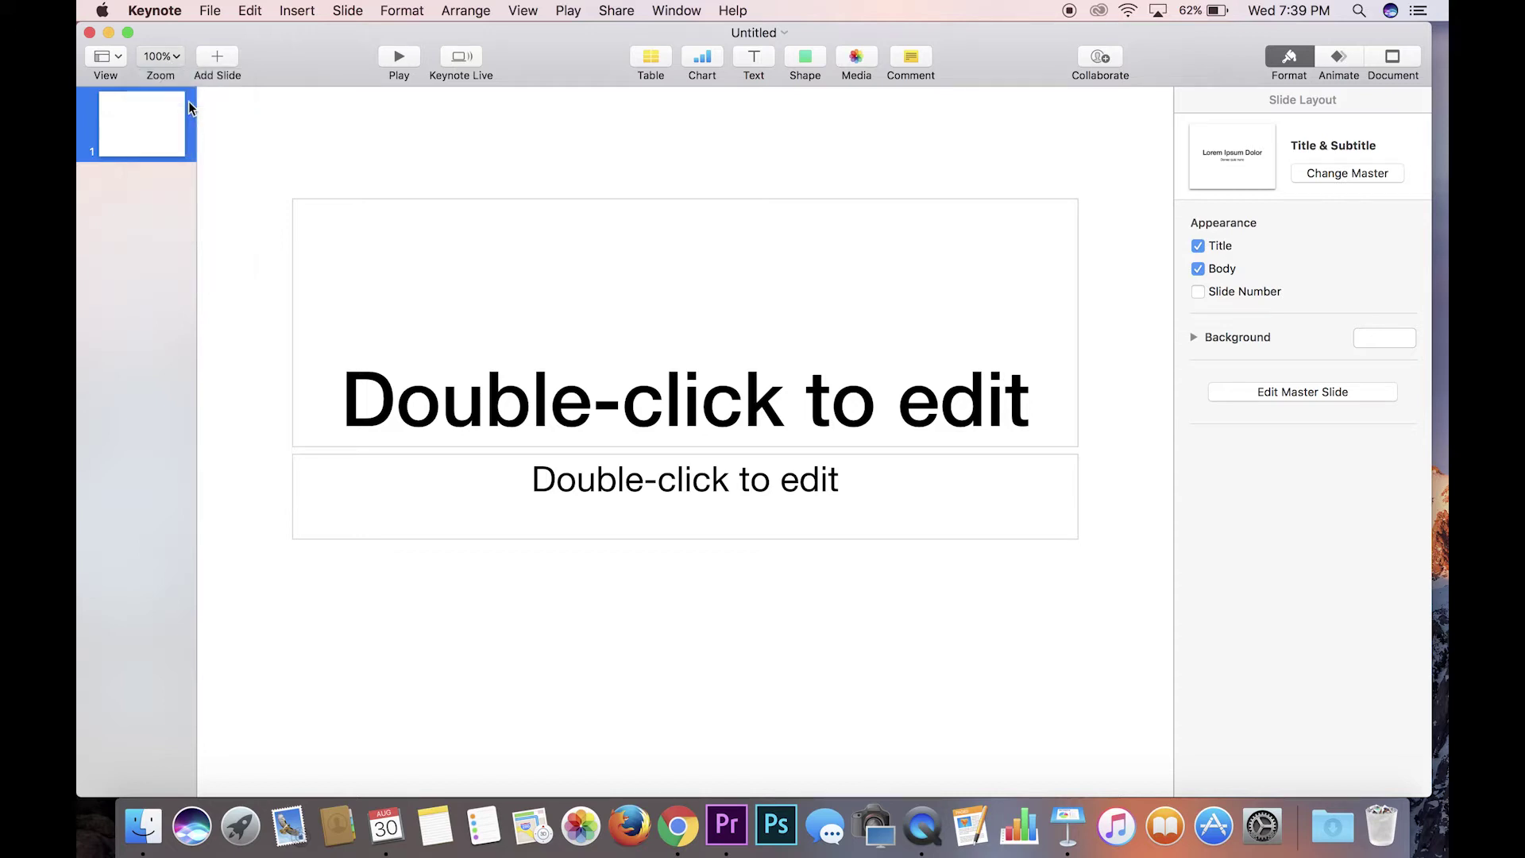
key(super+shift+comma)
key(super+shift+comma)
drag(925, 552, 757, 407)
key(Delete)
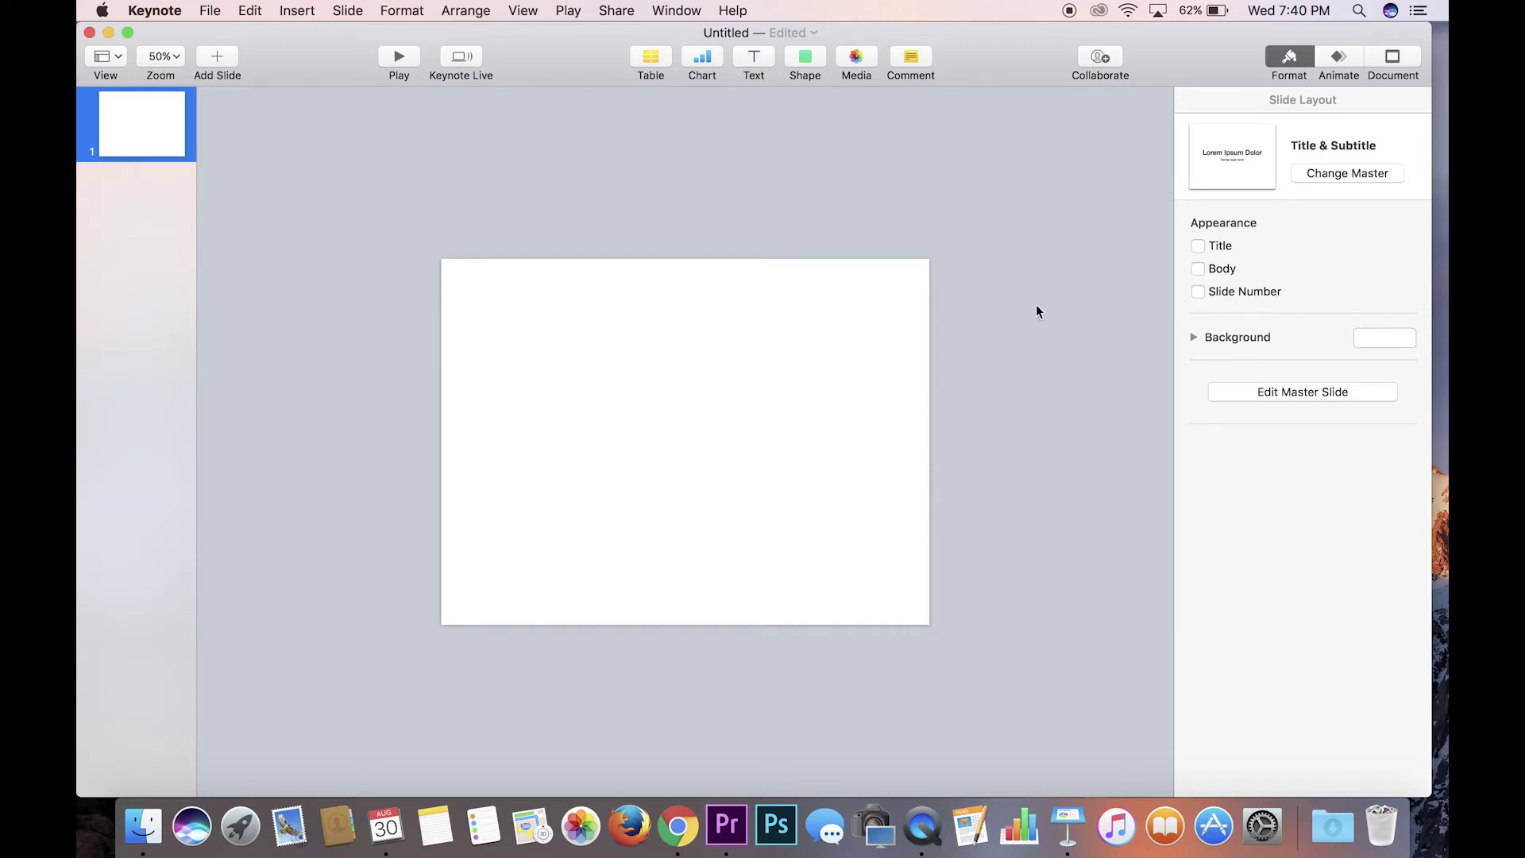
Step: Set a custom slide size of Width 768 and Height 1024 points in the Document inspector
click(1390, 60)
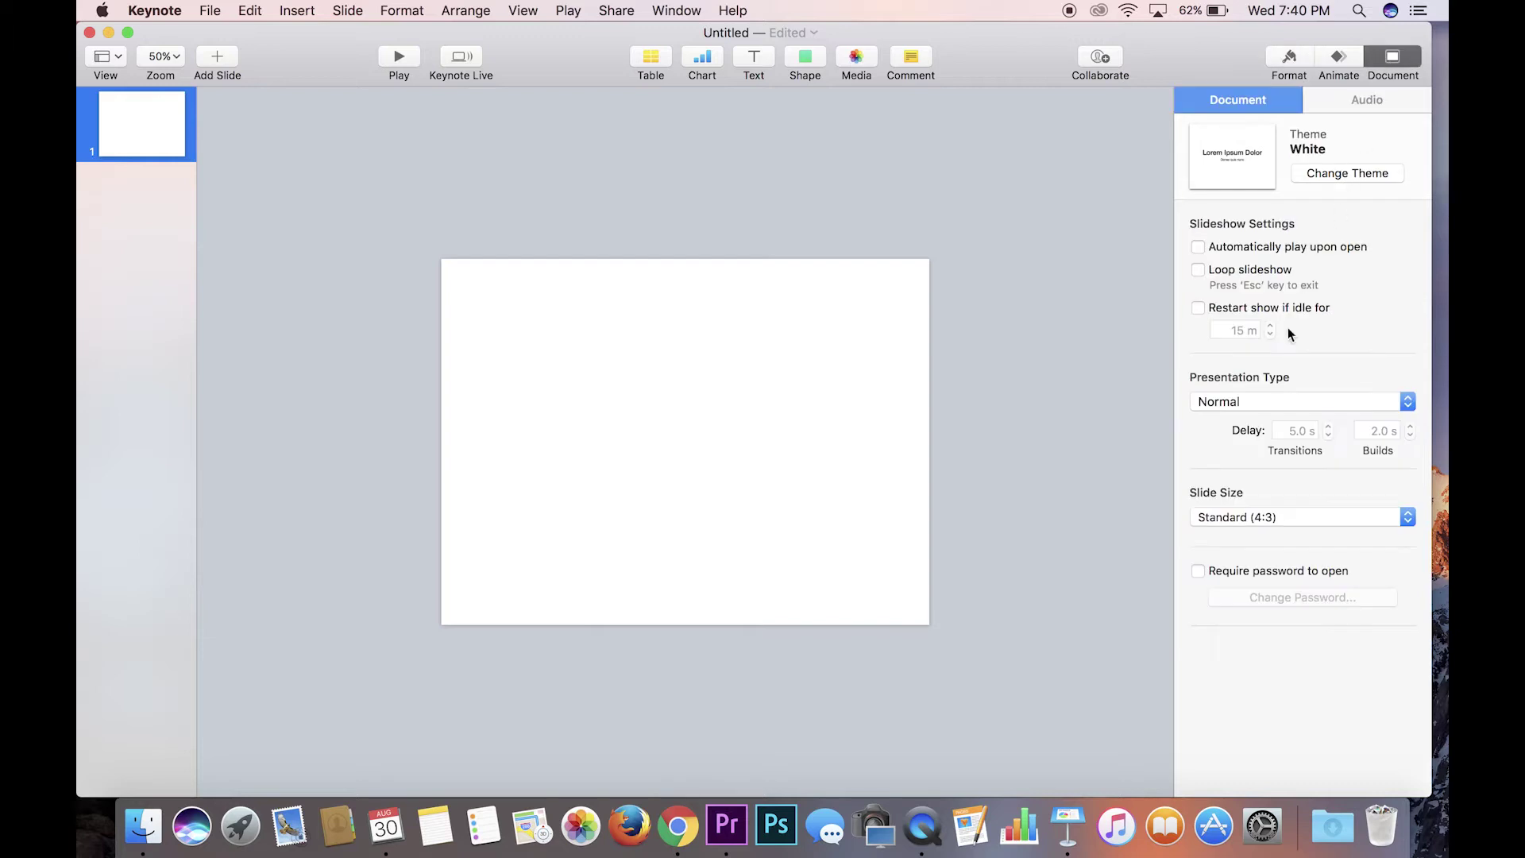
click(1242, 518)
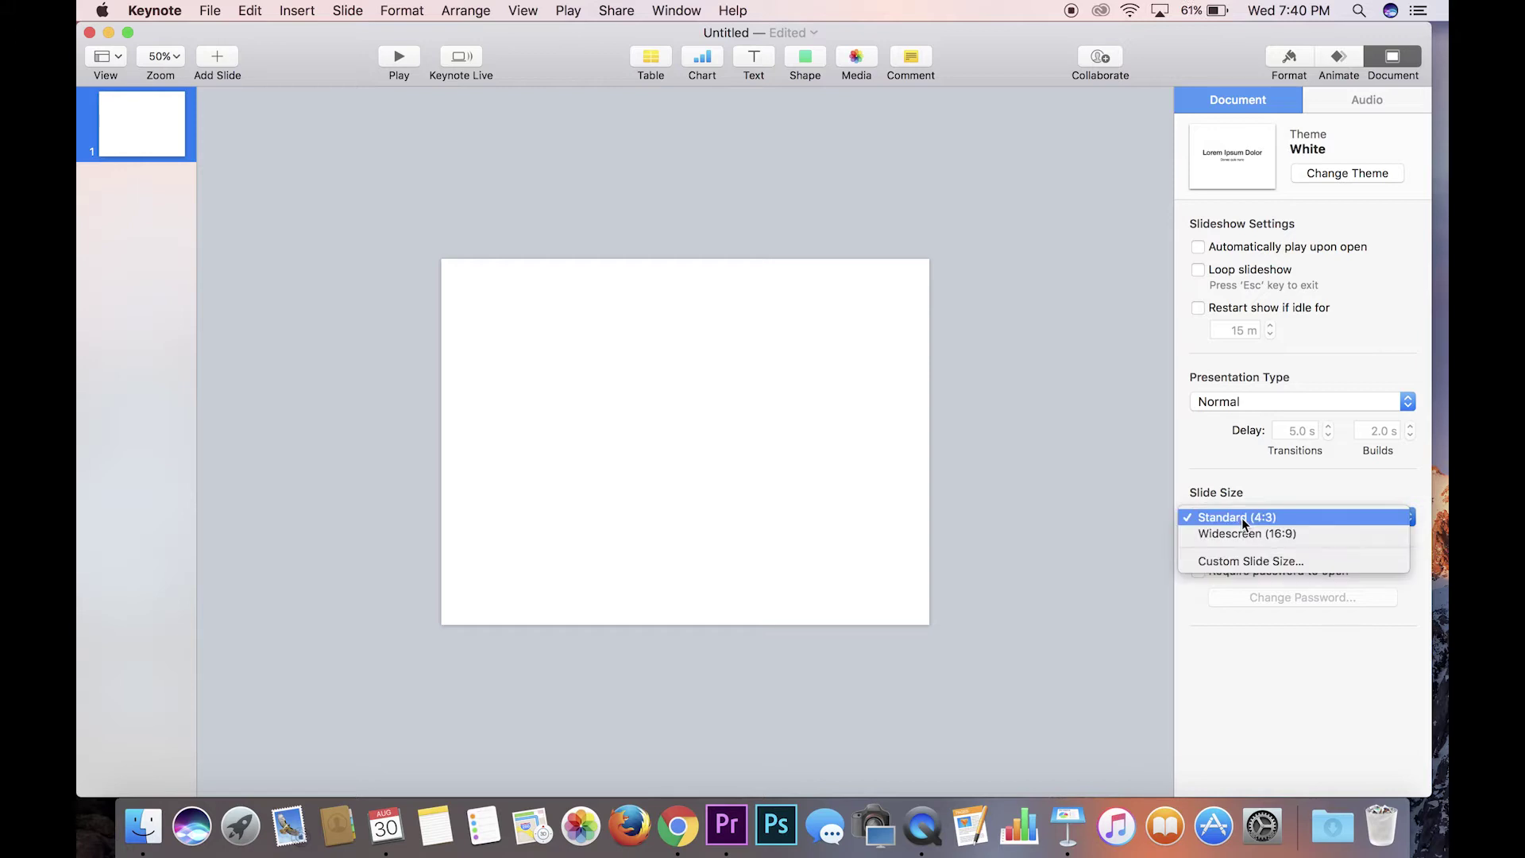
click(1308, 564)
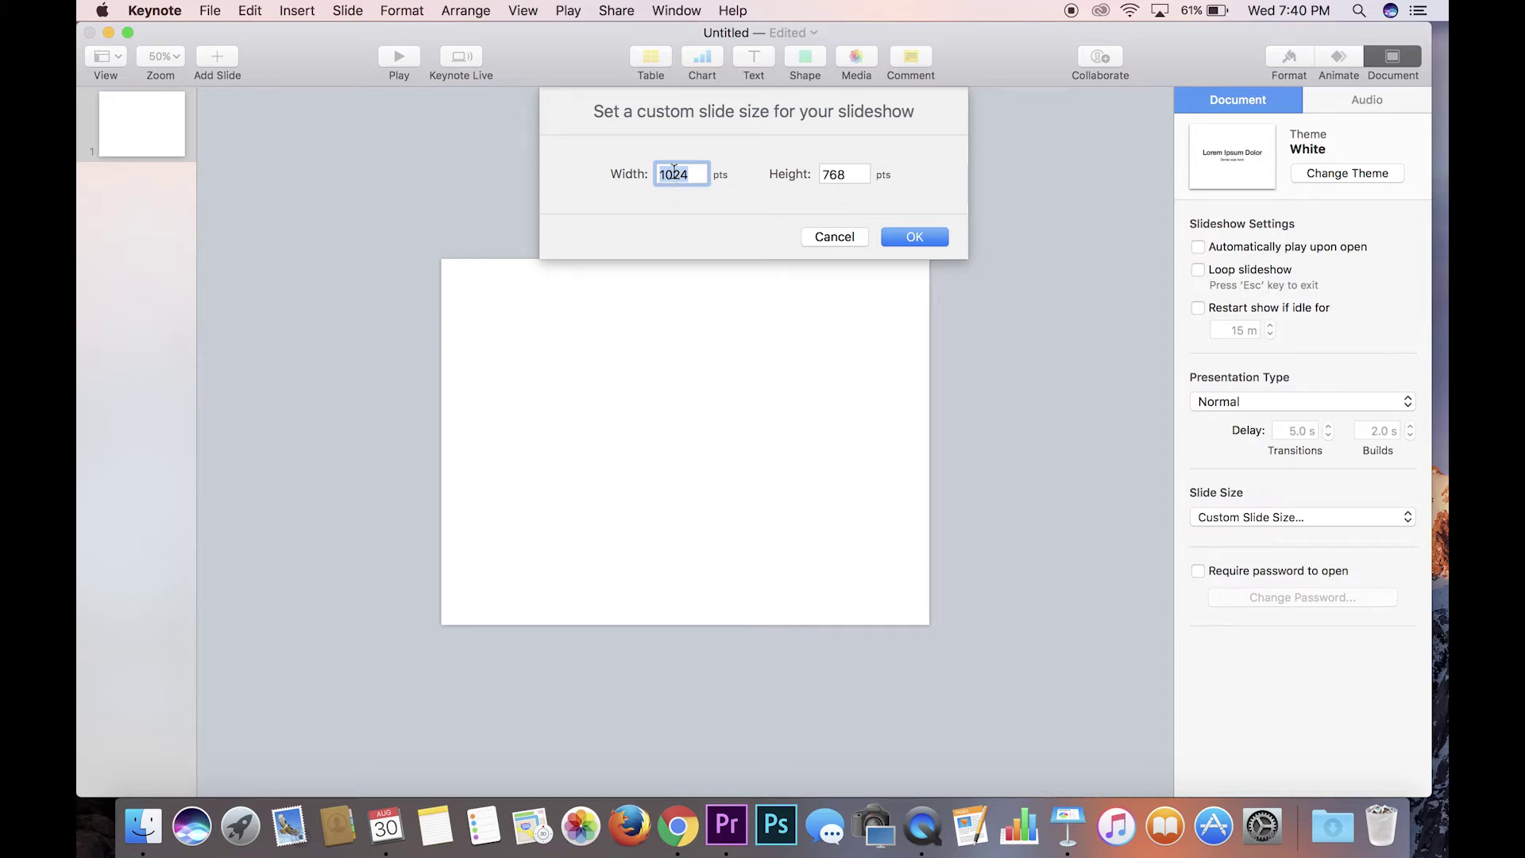
text(768)
double_click(838, 173)
text(1024)
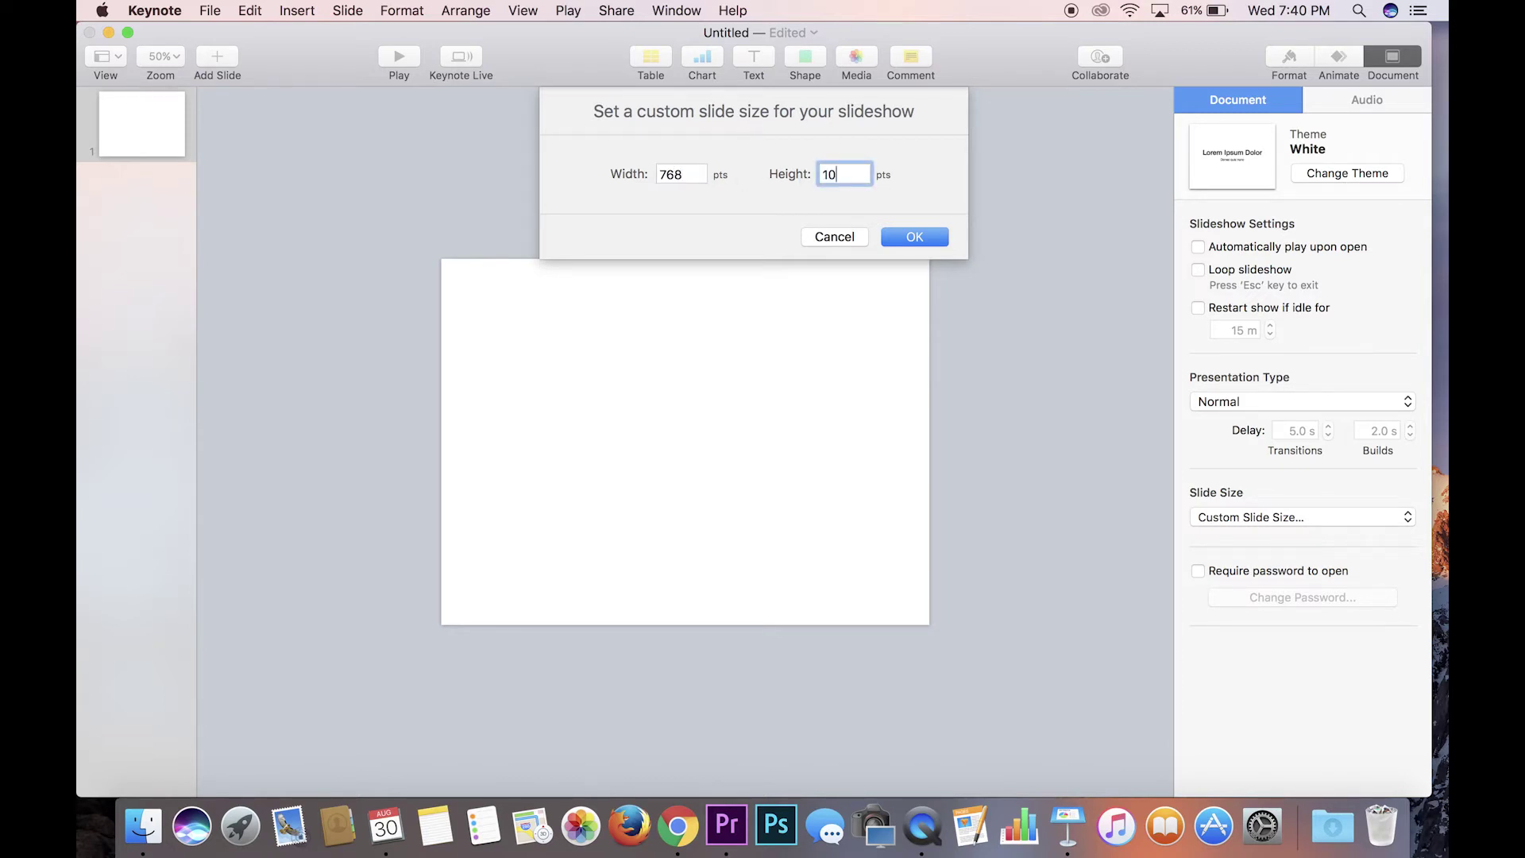
click(897, 235)
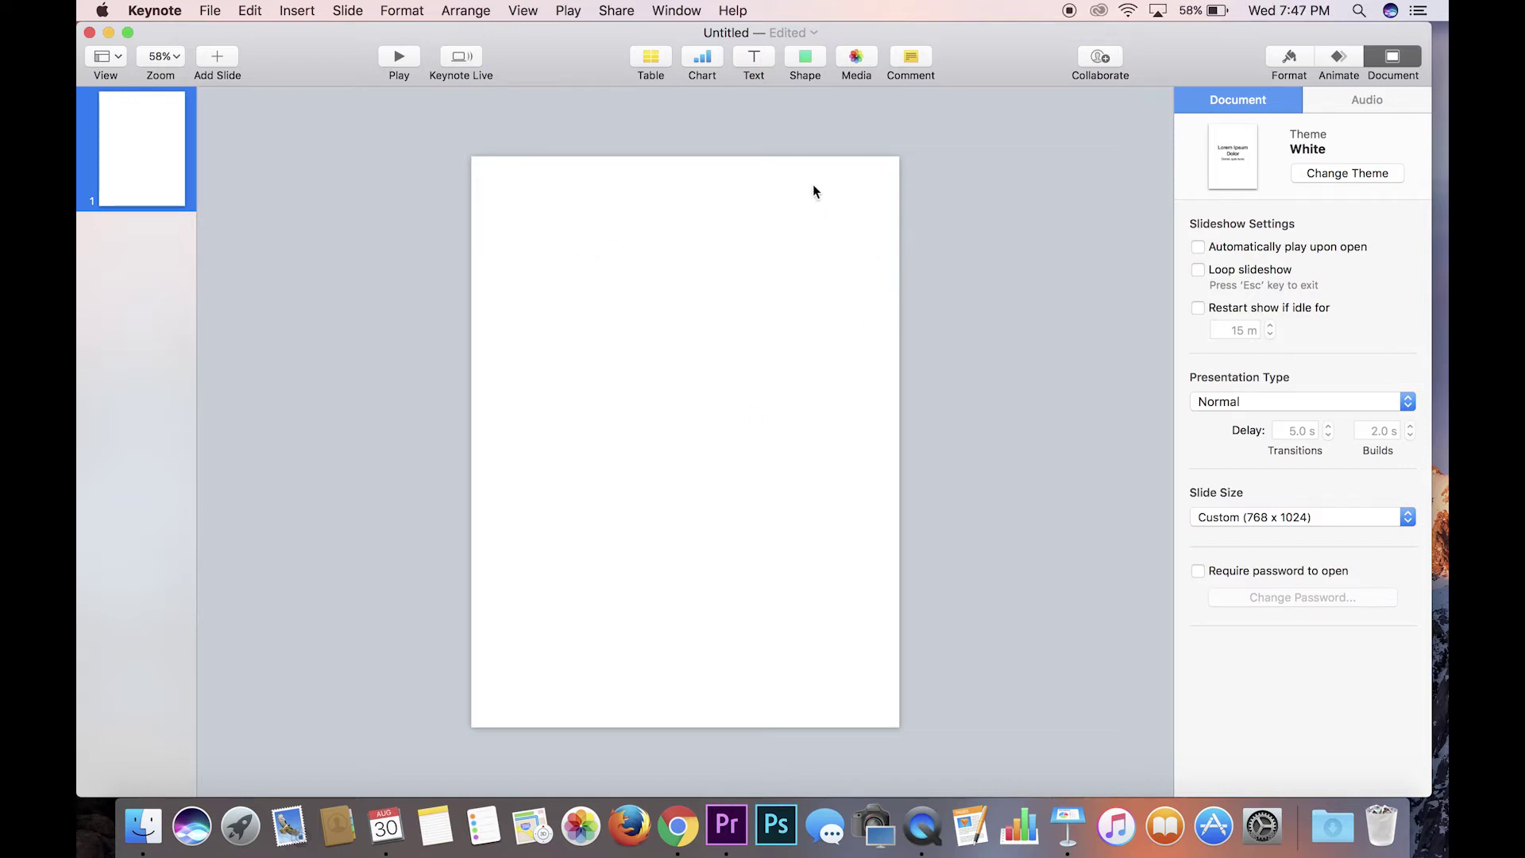
Step: Add a text box and move it to the top centre of the slide
click(754, 55)
drag(684, 447, 688, 224)
click(1293, 60)
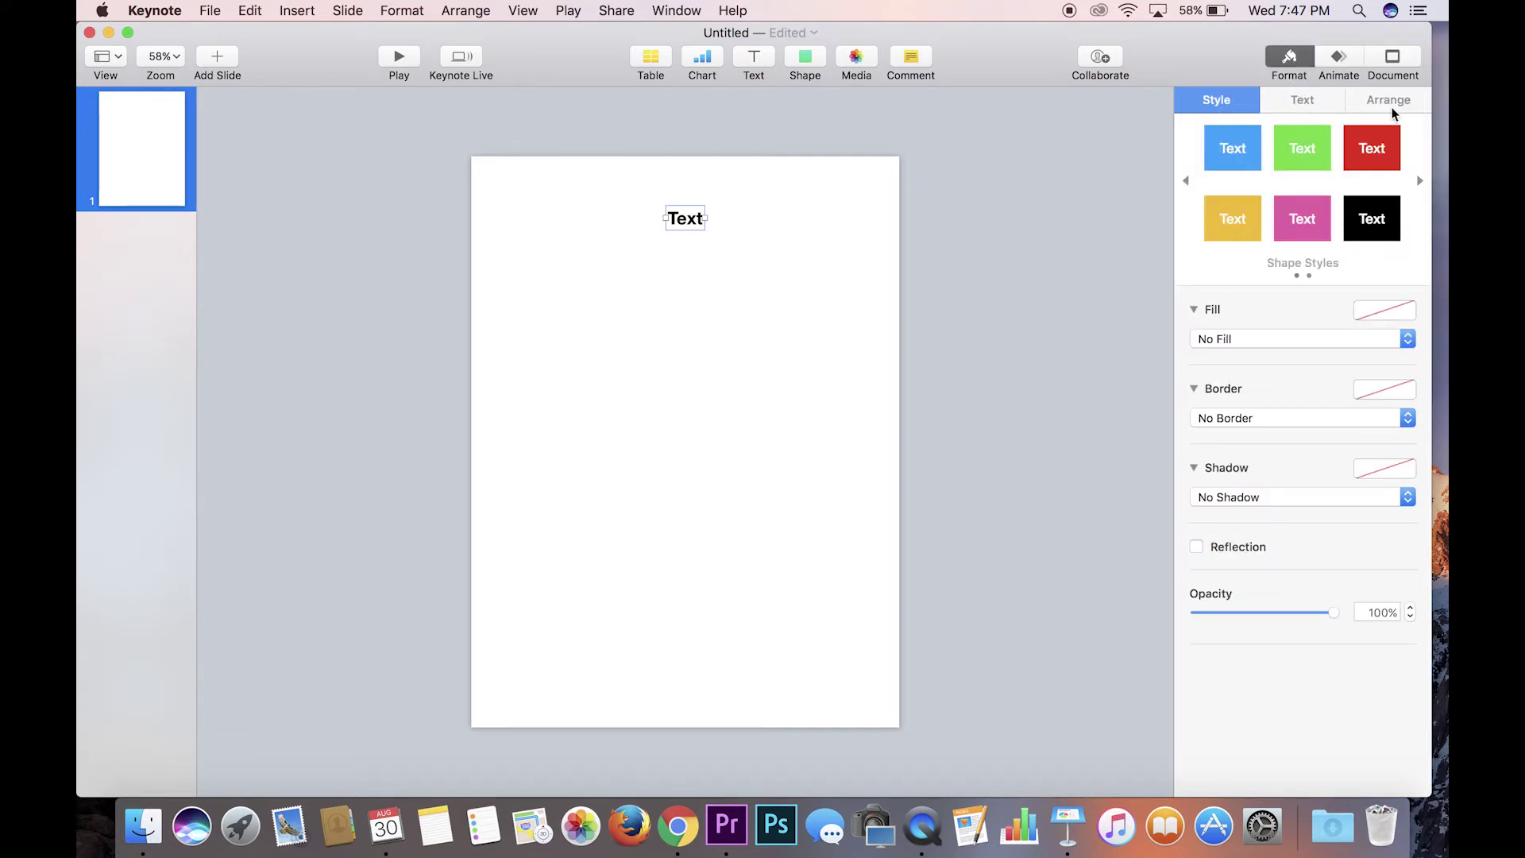
click(1314, 97)
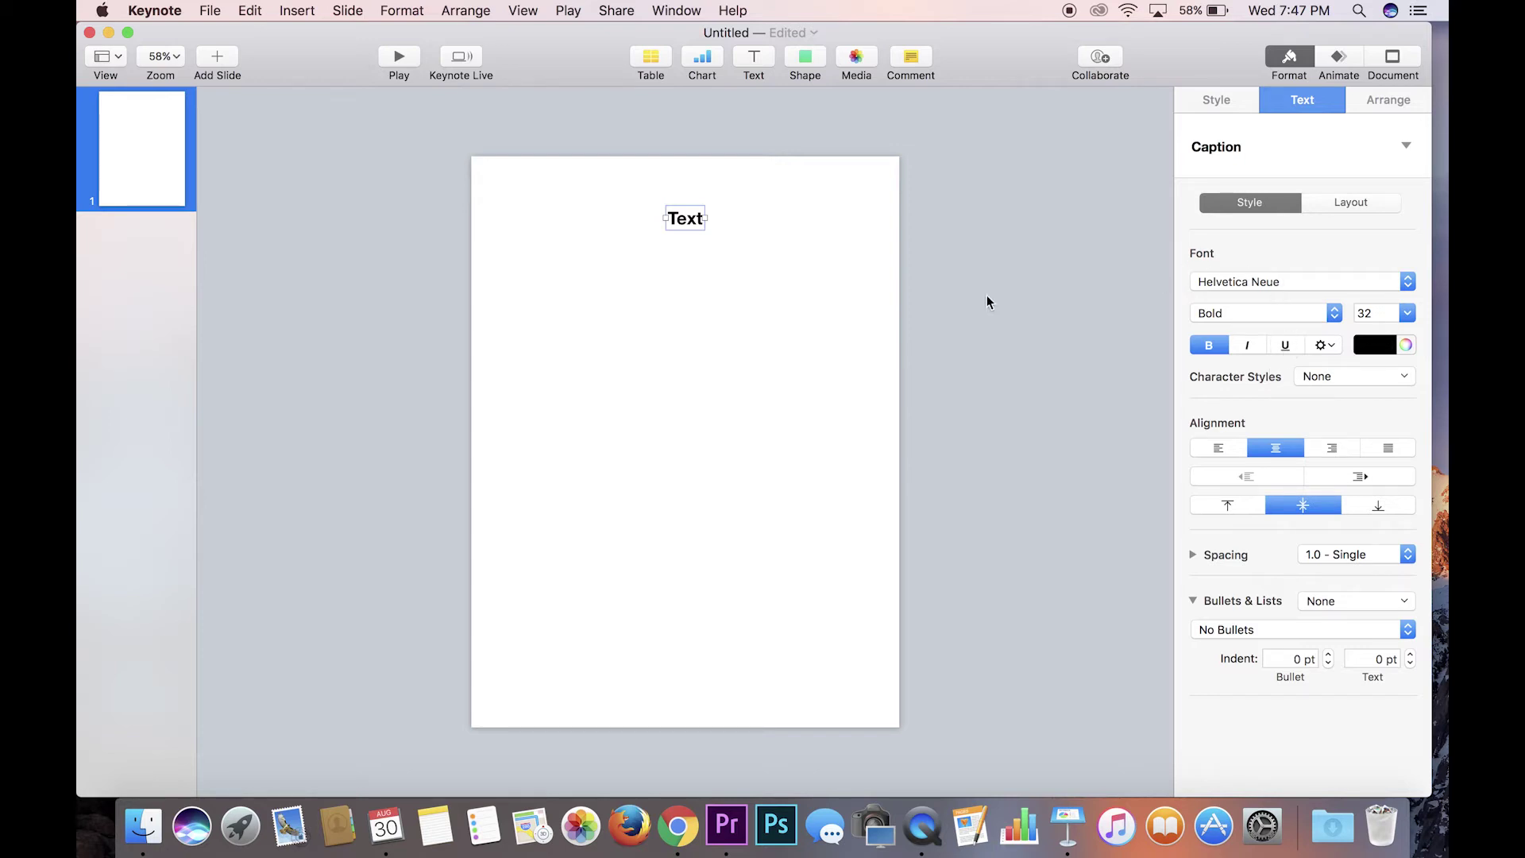
Step: Change the text box's font to Charlemagne Std
click(1294, 282)
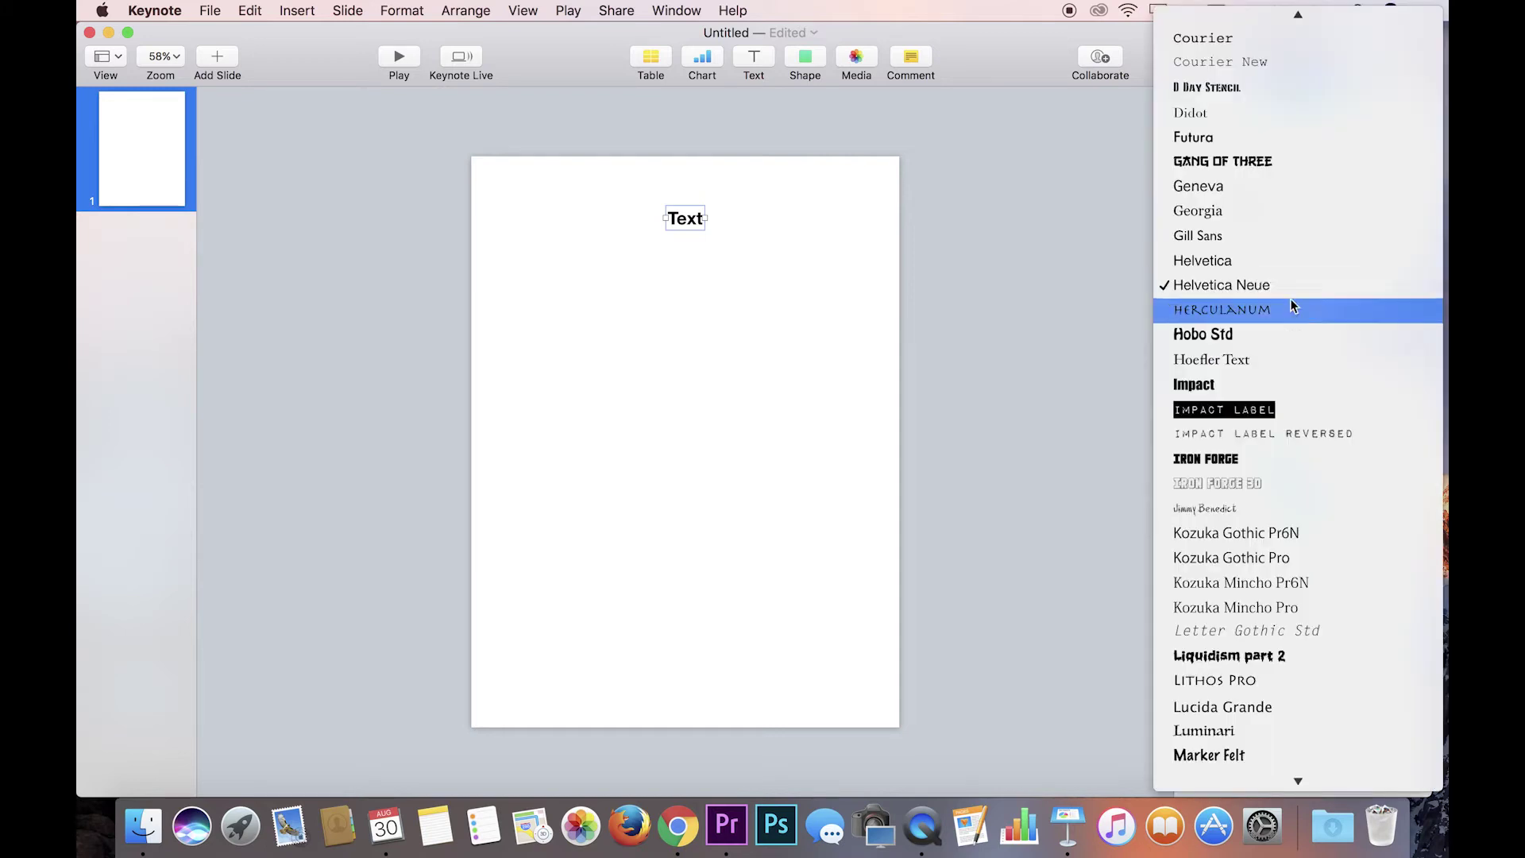
scroll(1285, 355, down, 3)
scroll(1284, 354, down, 5)
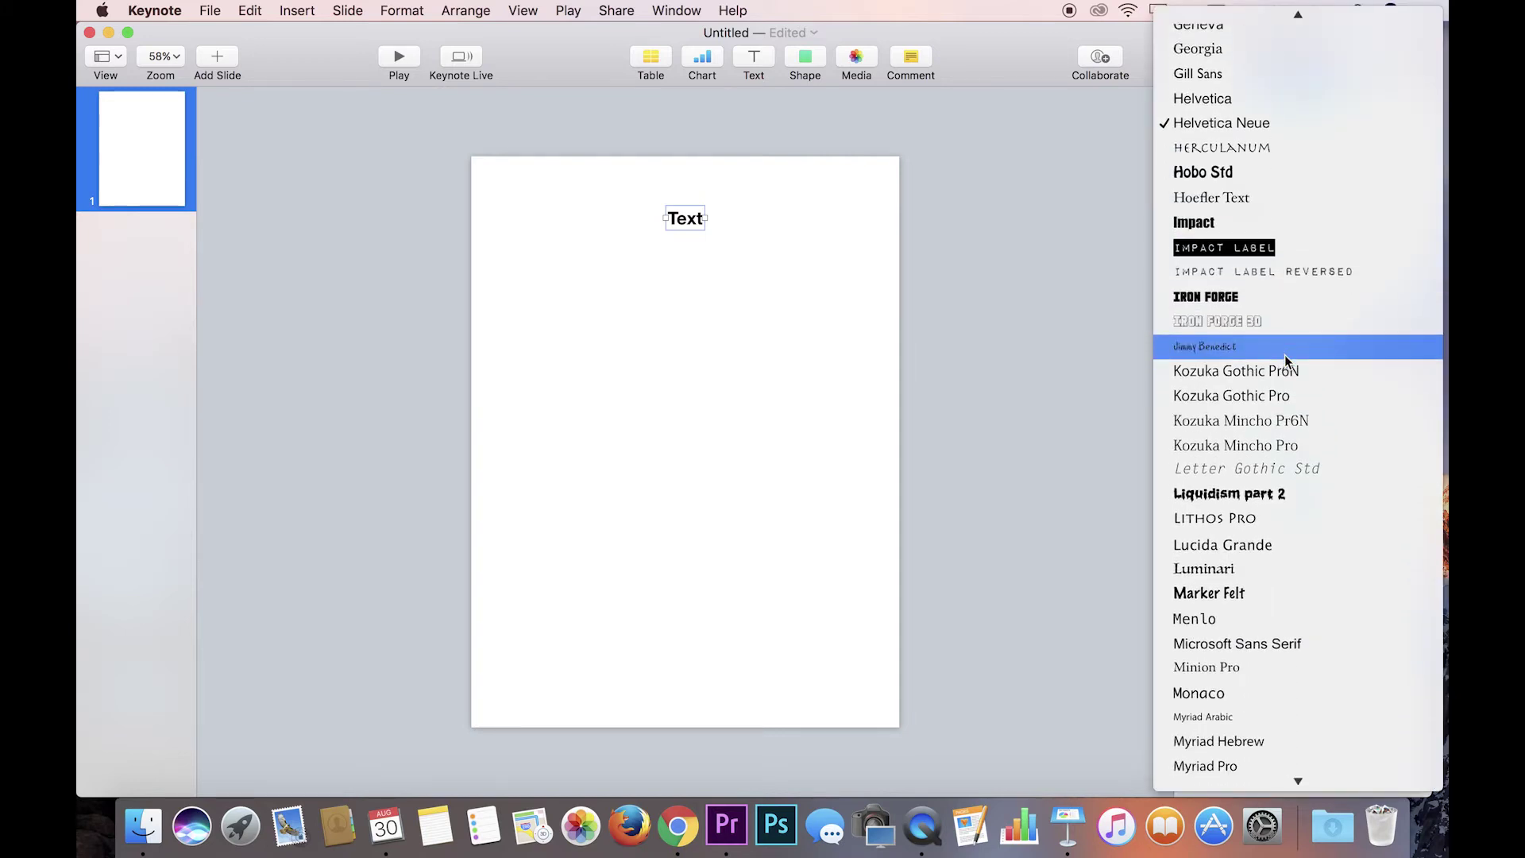
scroll(1285, 354, down, 4)
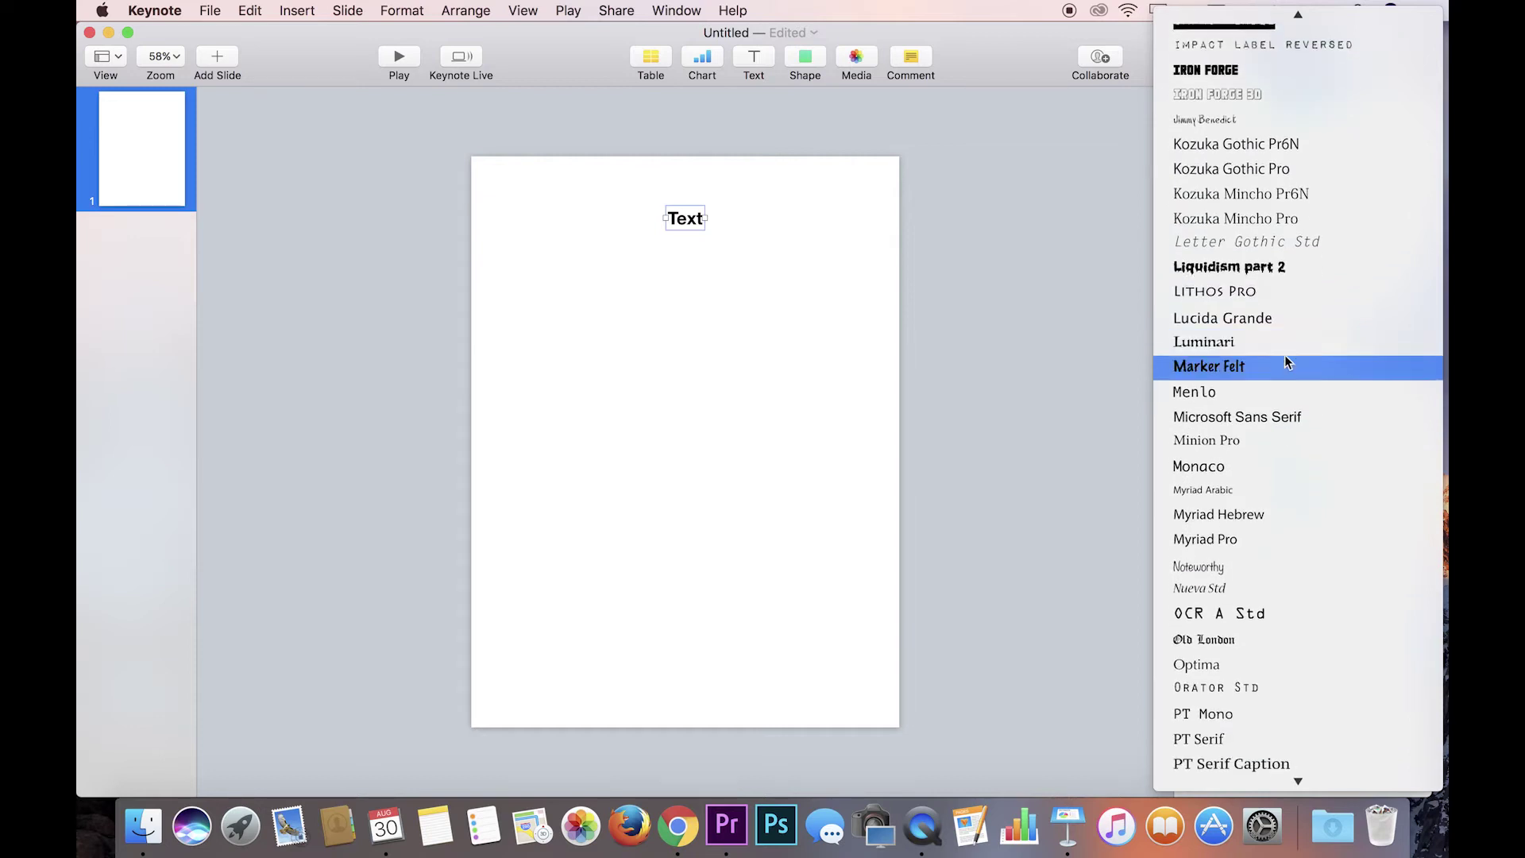
scroll(1285, 354, down, 4)
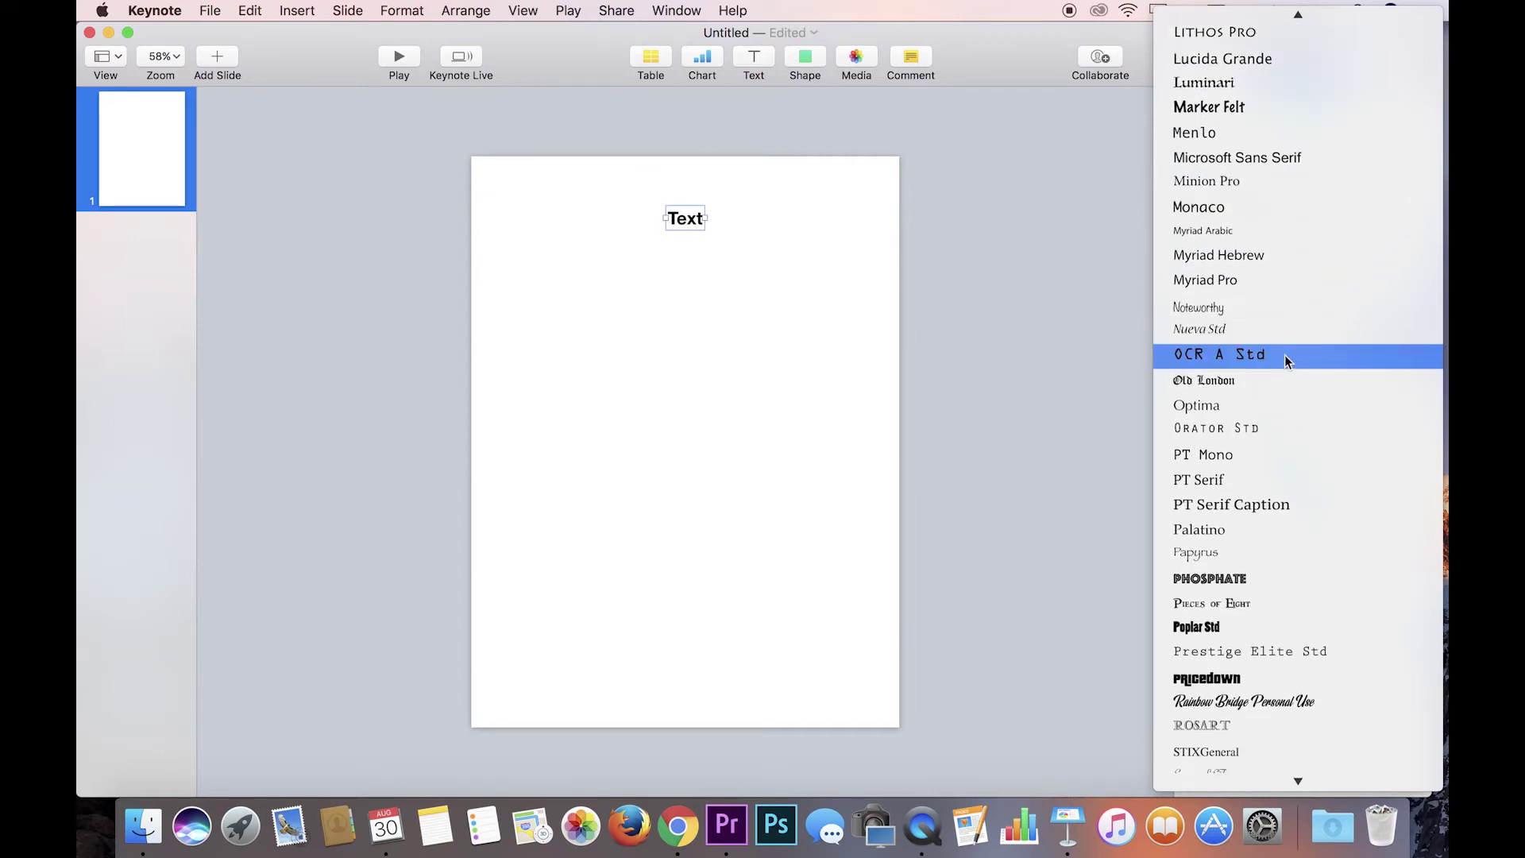
scroll(1284, 354, down, 5)
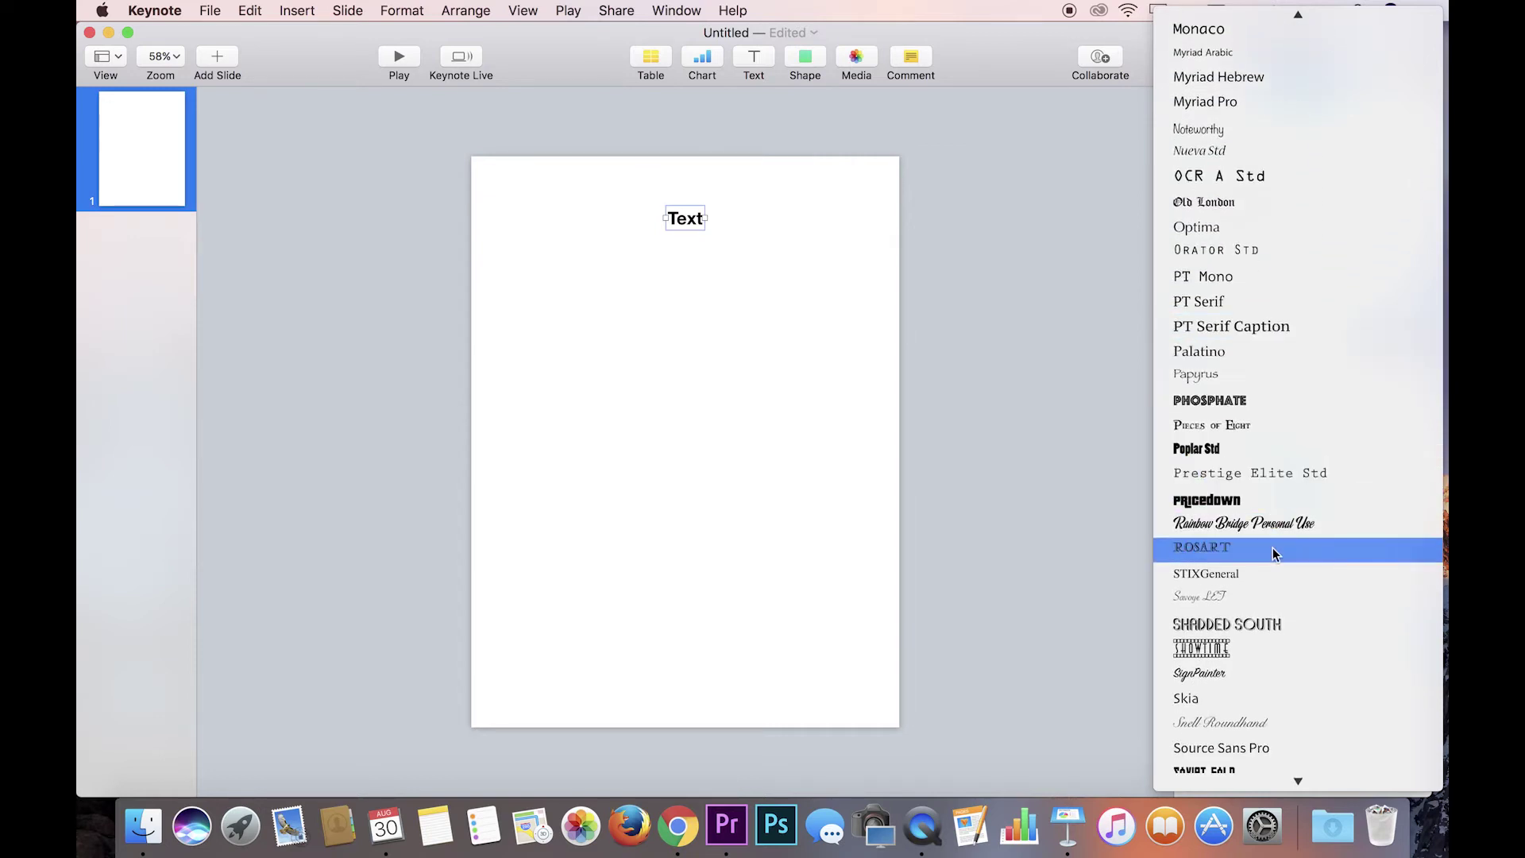
scroll(1273, 546, down, 6)
scroll(1272, 552, down, 5)
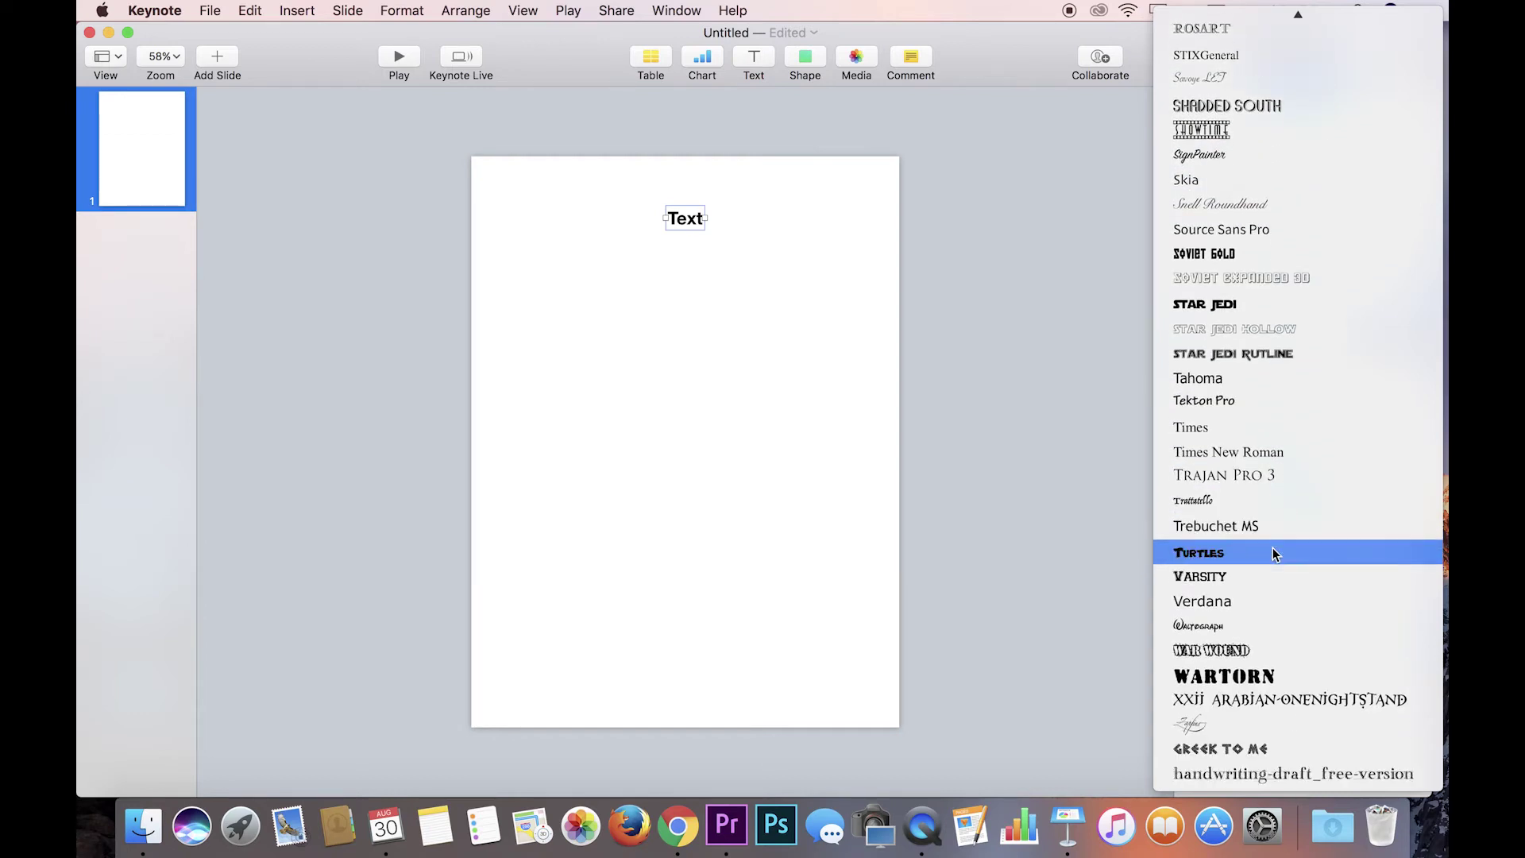
scroll(1273, 547, up, 6)
scroll(1273, 546, up, 2)
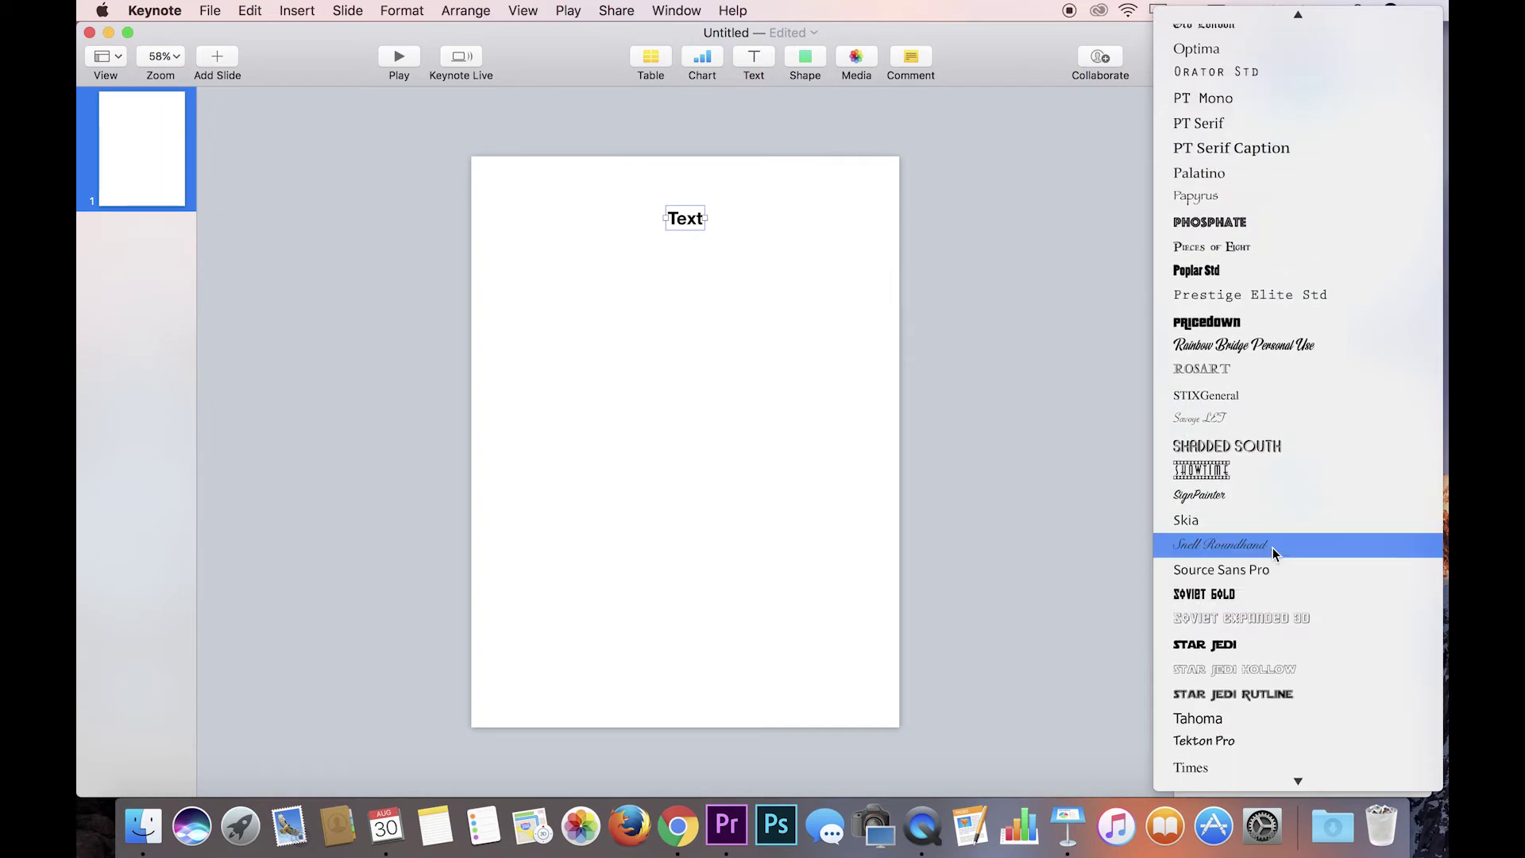
scroll(1267, 389, up, 10)
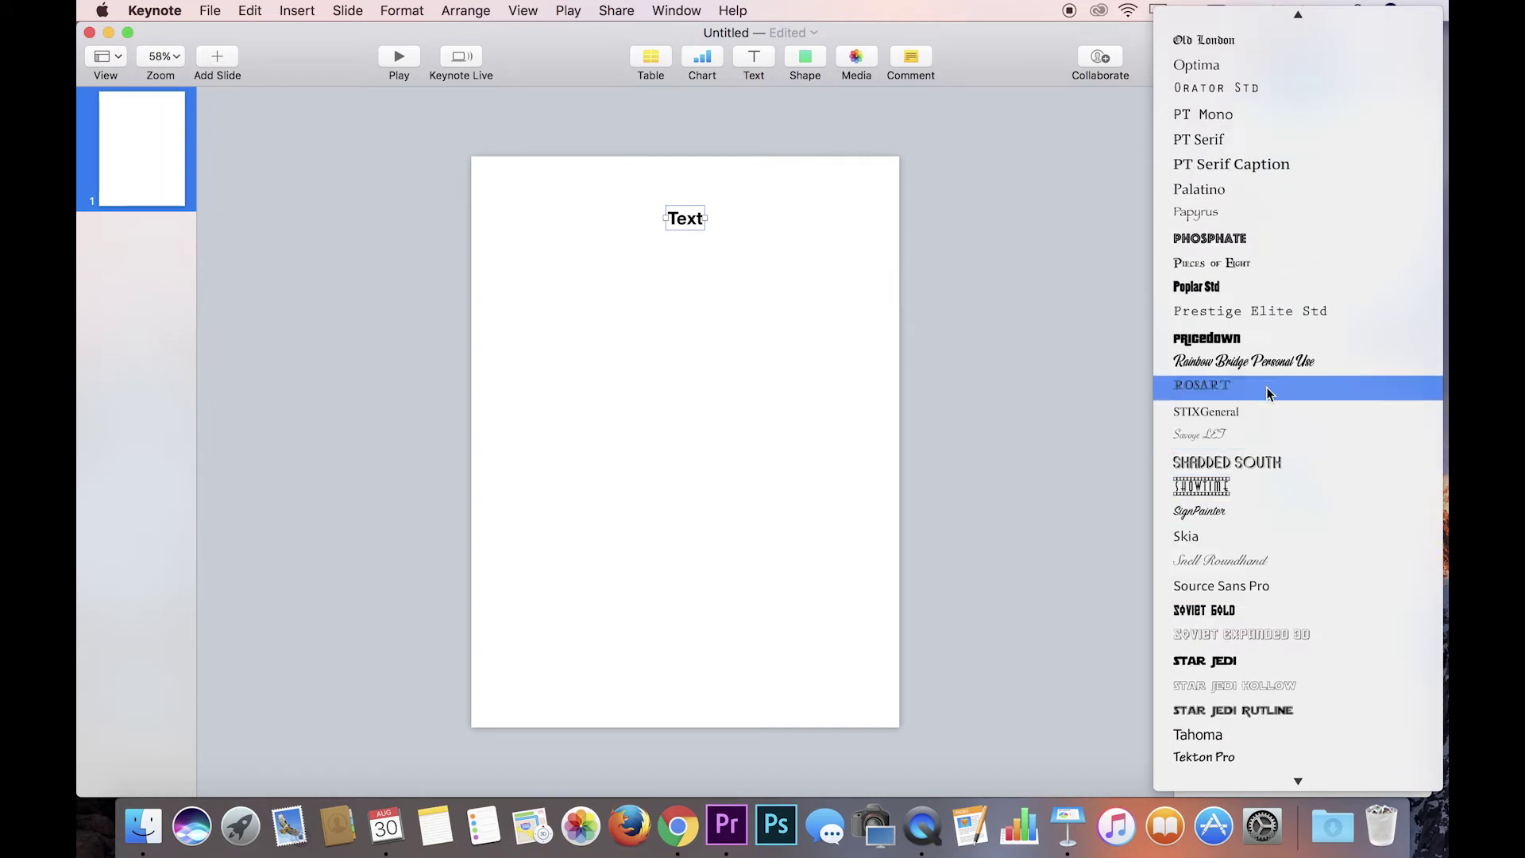
scroll(1266, 394, up, 2)
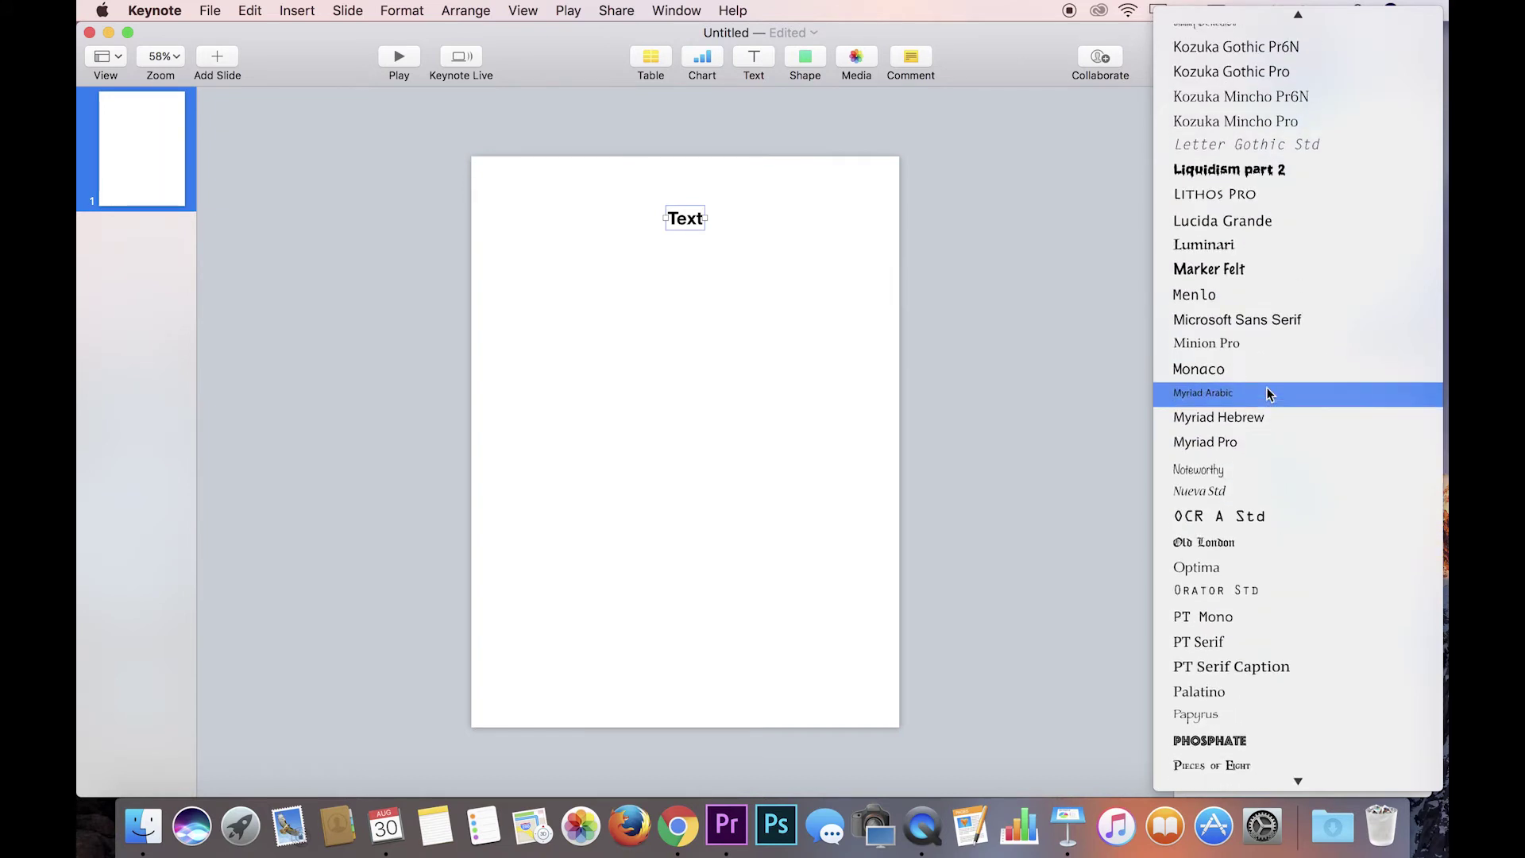
scroll(1266, 388, up, 15)
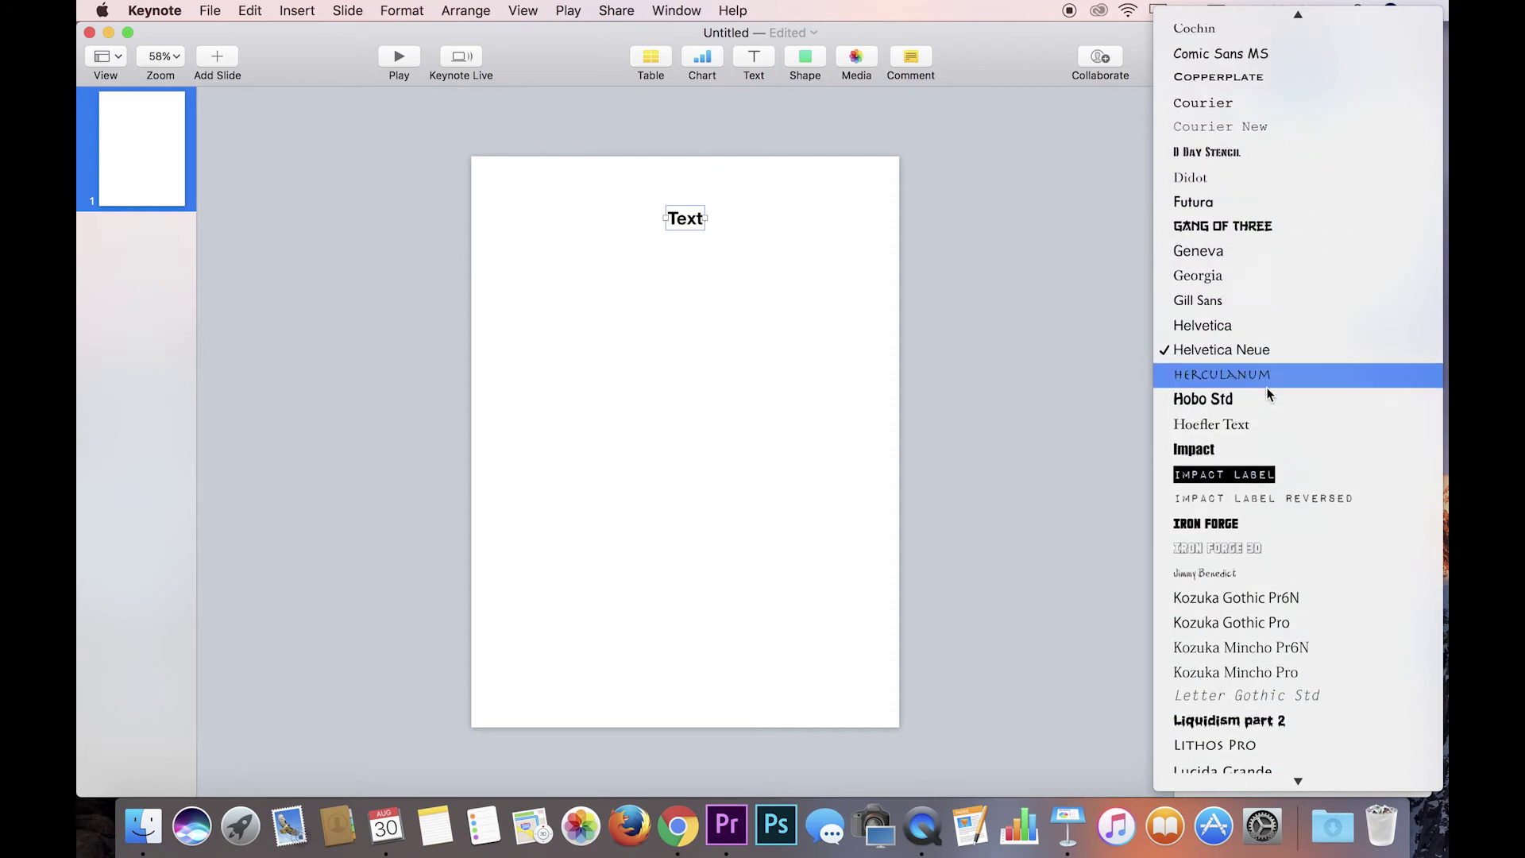
scroll(1266, 386, up, 5)
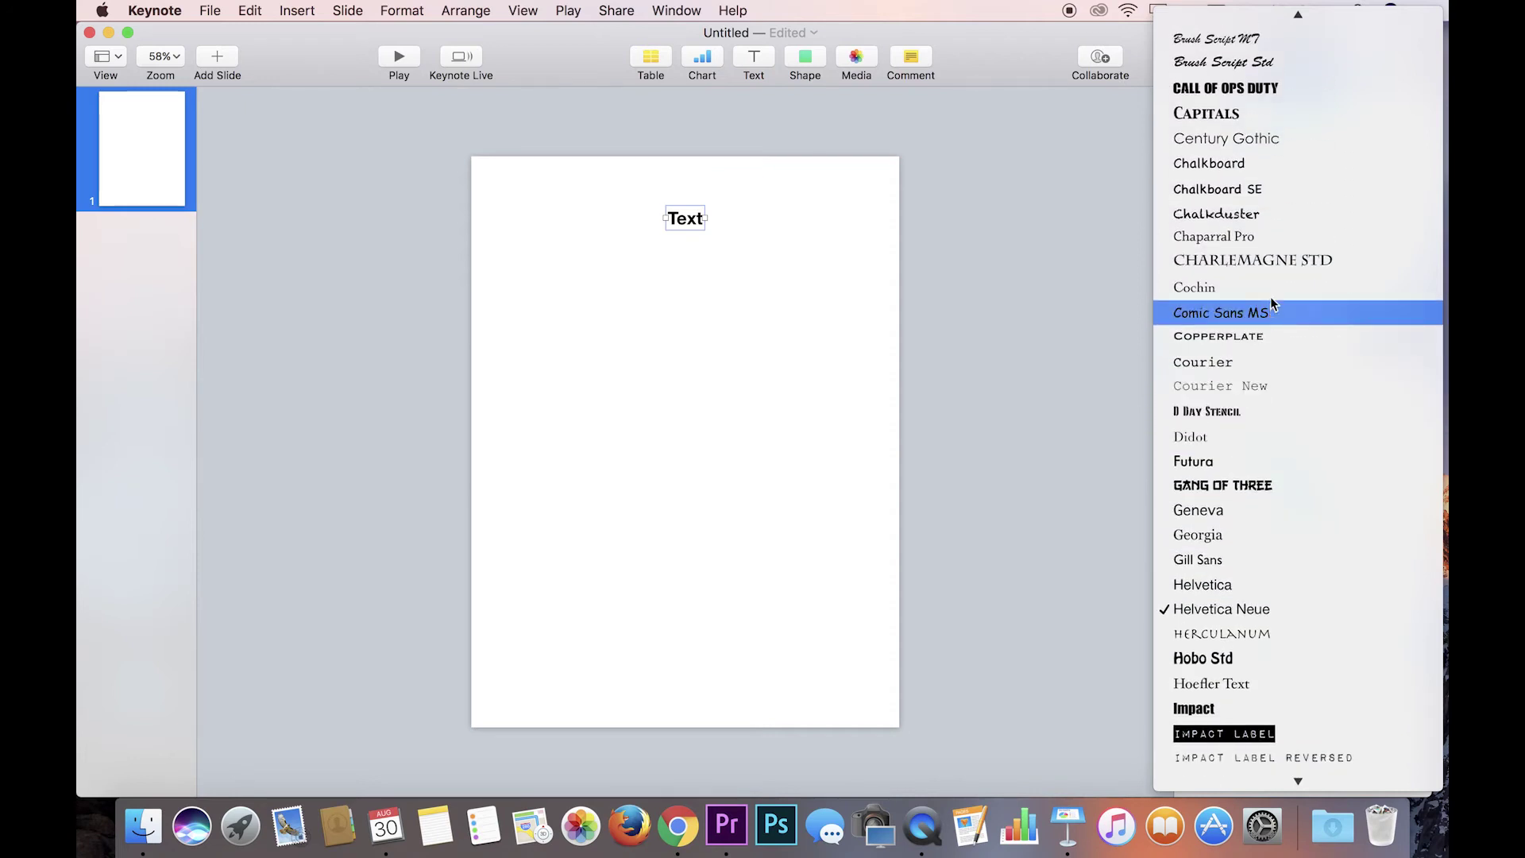
click(1273, 260)
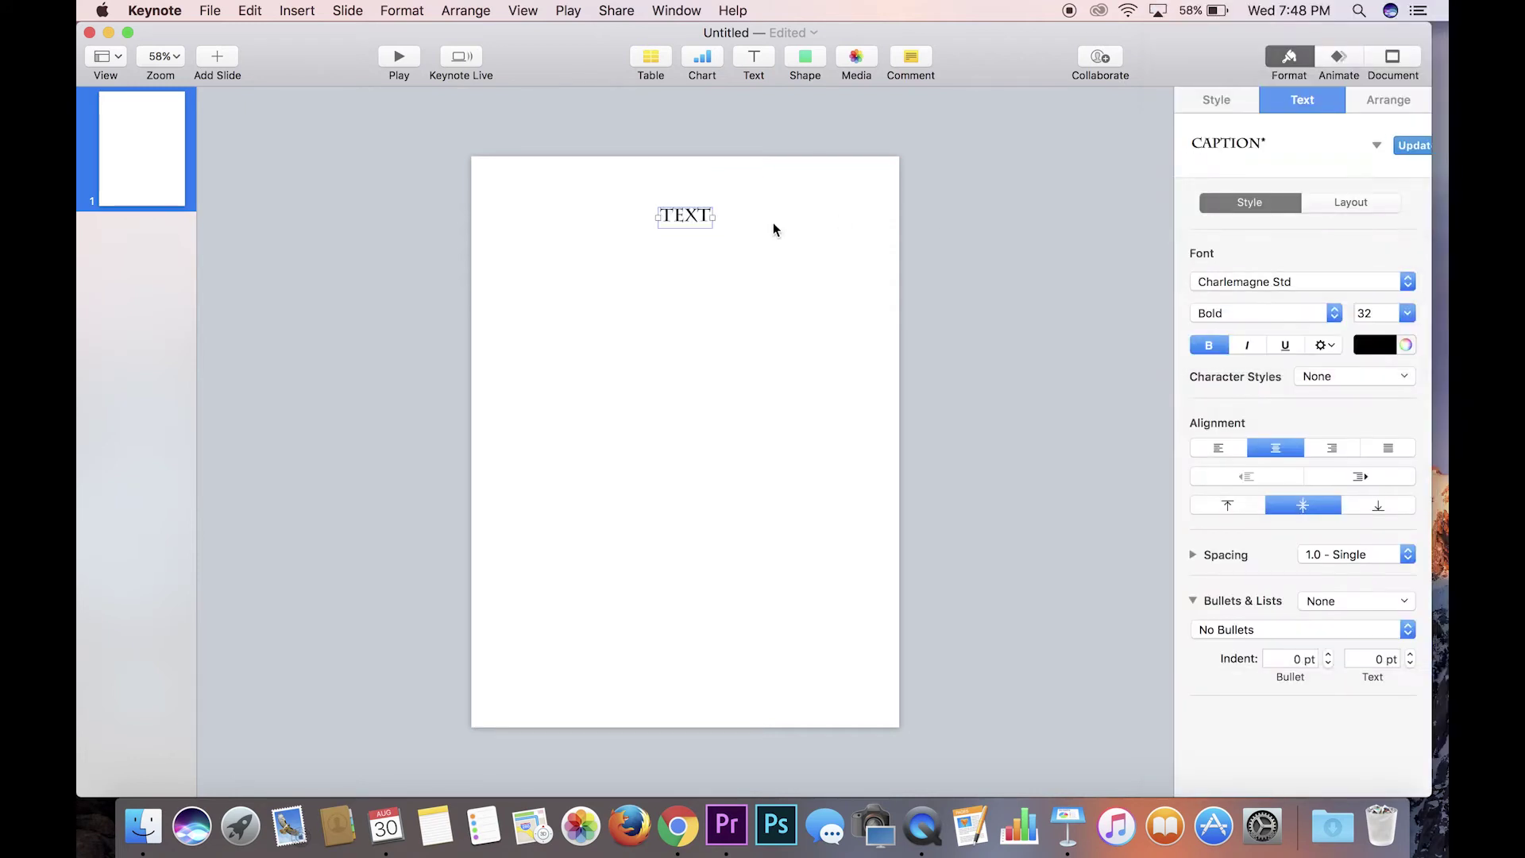
Step: Replace TEXT with 'ENLIGHTENMENT WALKTHROUGH', breaking the line before WALKTHROUGH
double_click(686, 216)
key(BackSpace)
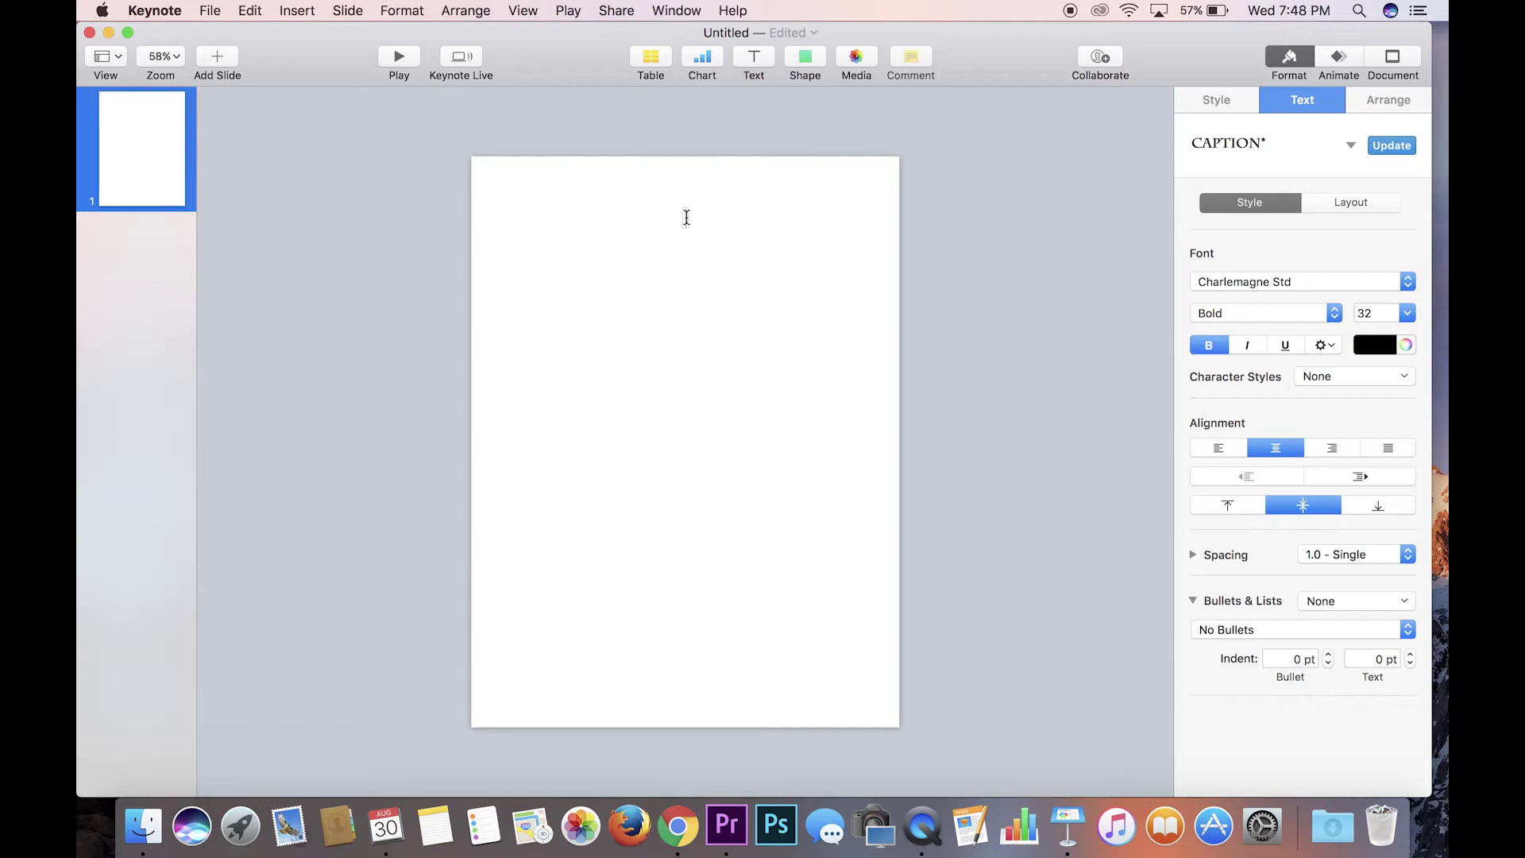
text(ENLIGHTENMENT)
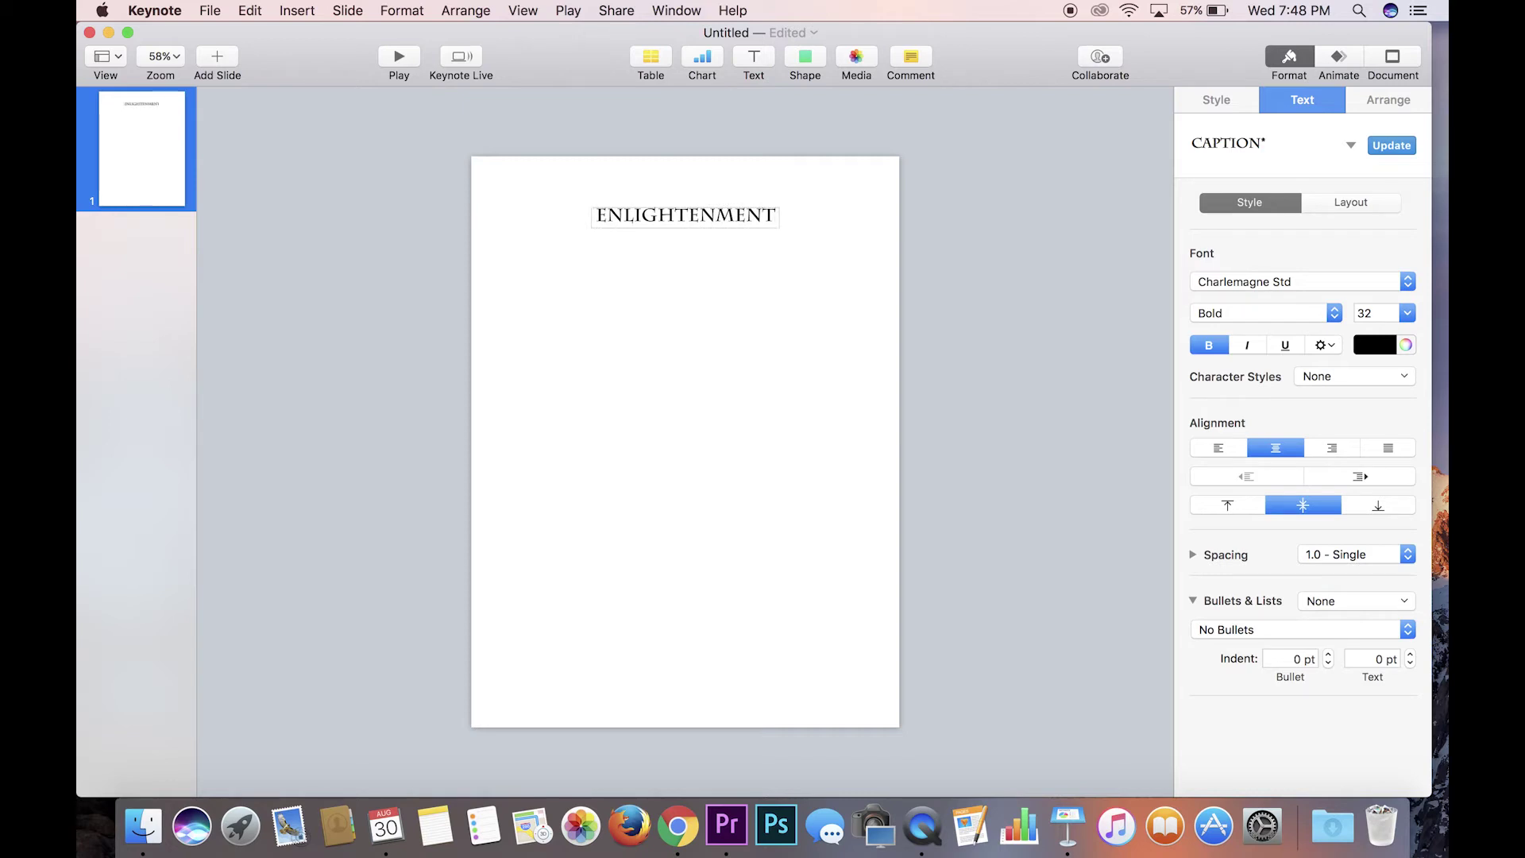
text( WALKTHR)
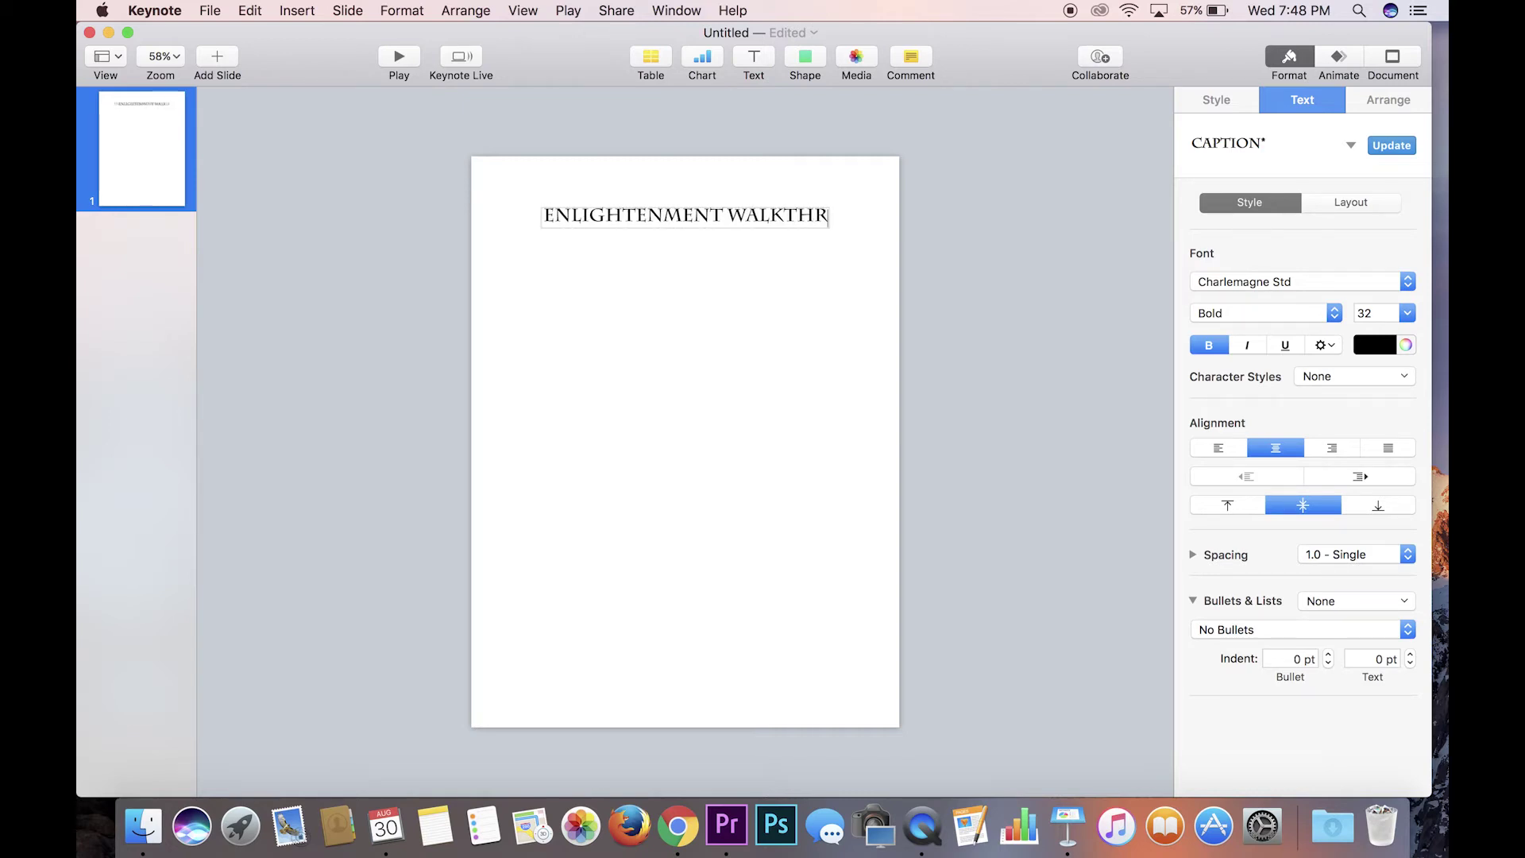
text(OUGH)
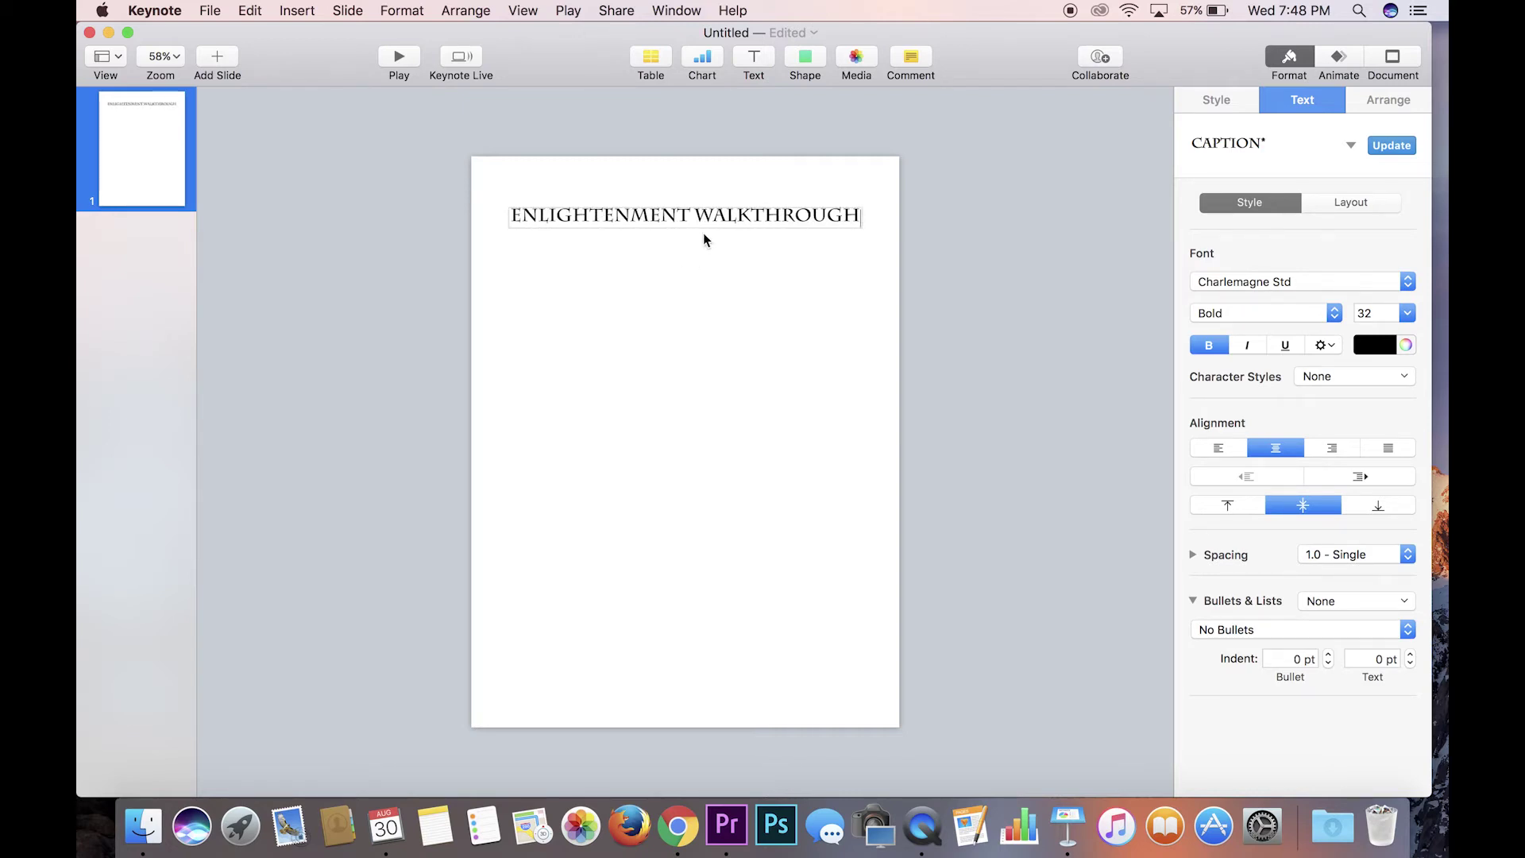
click(695, 215)
key(Return)
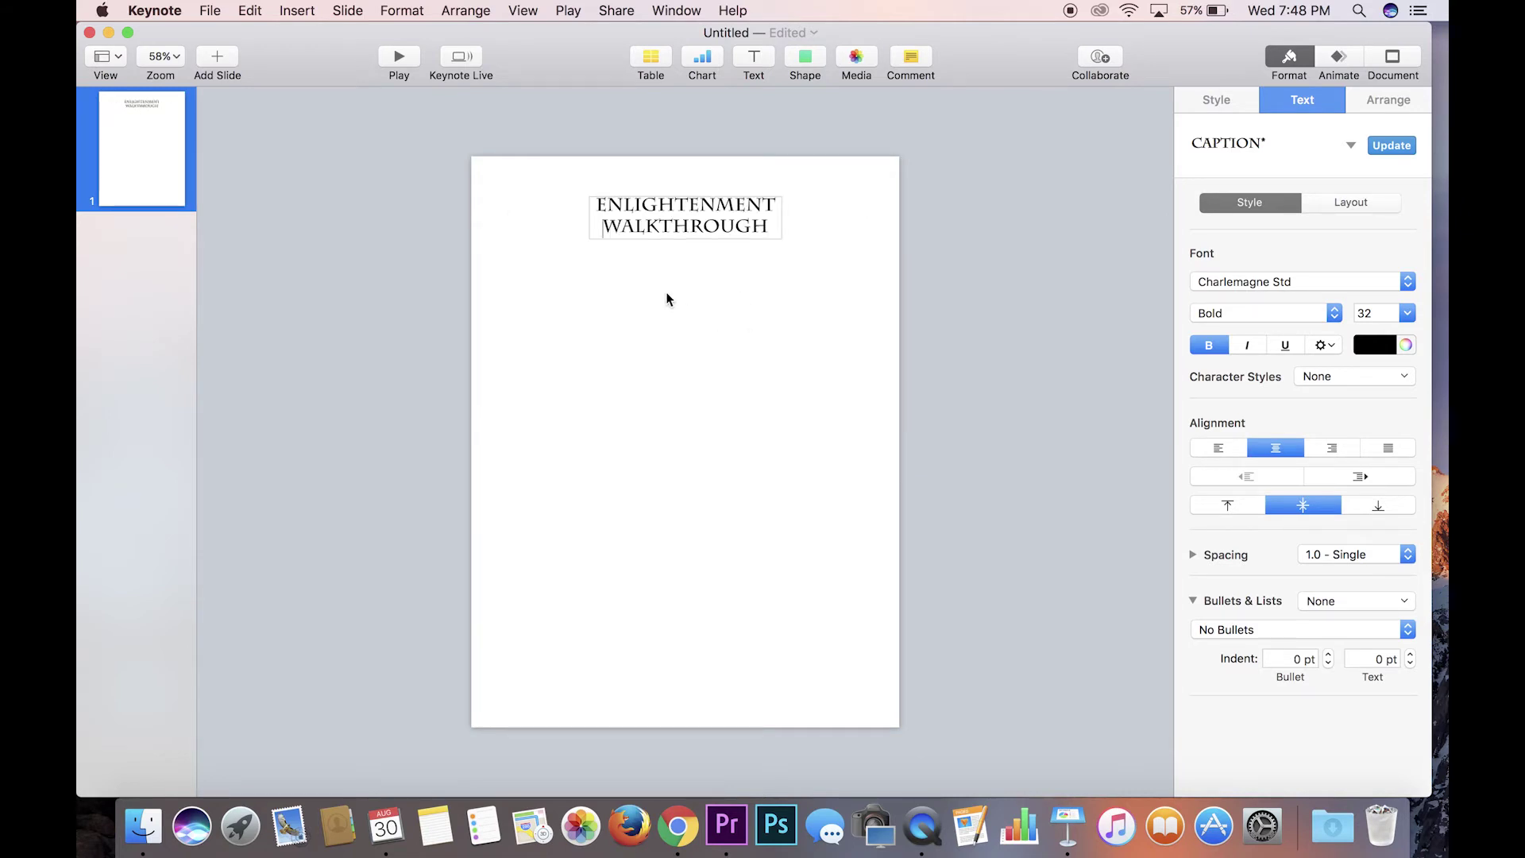
Step: Centre the heading at the top of the page and insert a second text box
click(667, 300)
drag(673, 231, 685, 221)
click(694, 276)
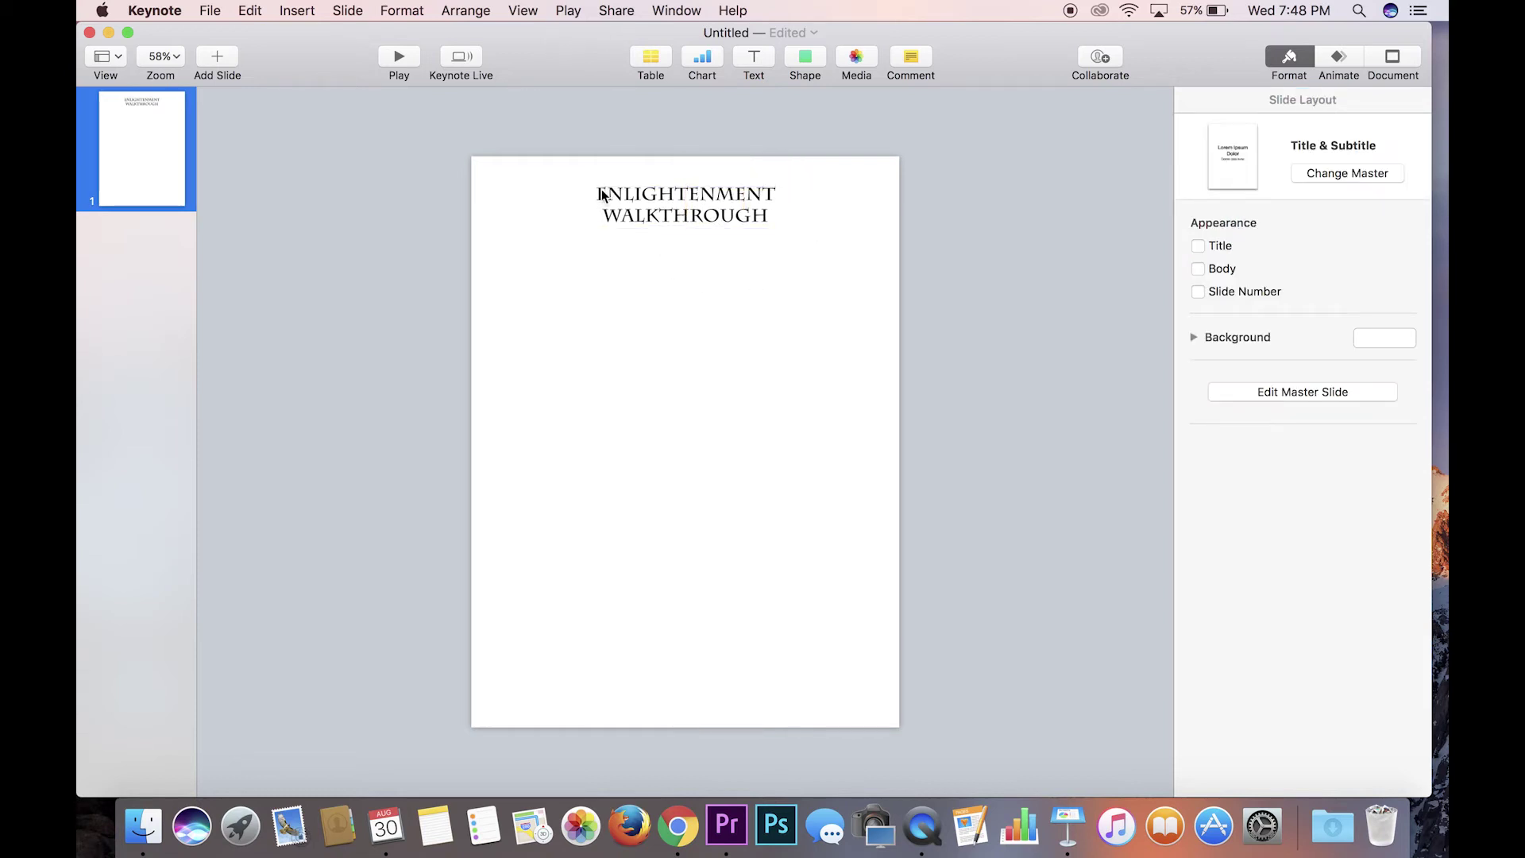
click(754, 57)
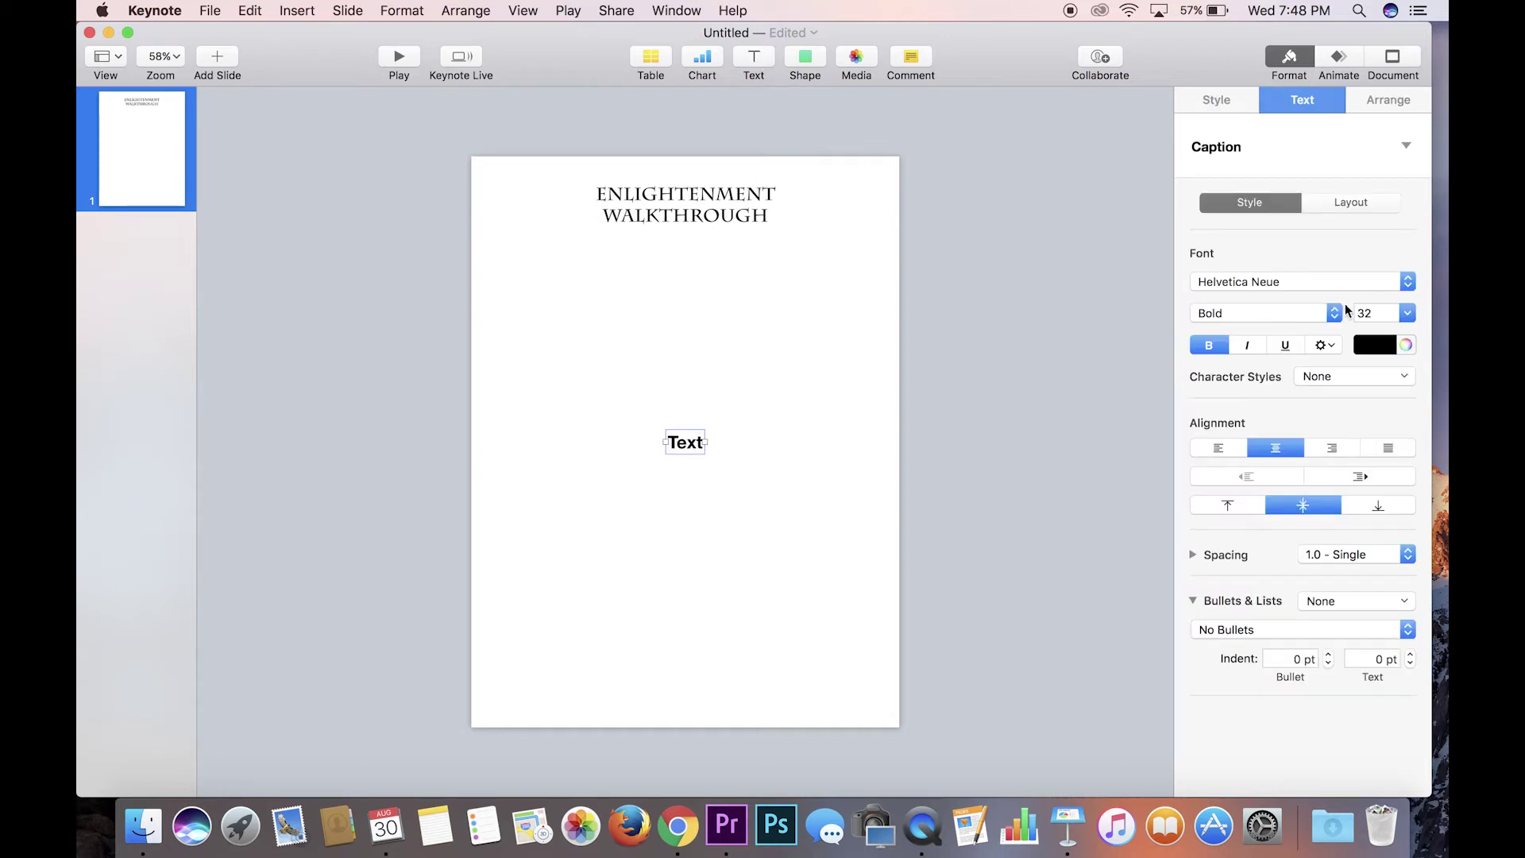
Step: Set the new text box to regular, non-bold Gill Sans, left-aligned
click(1235, 281)
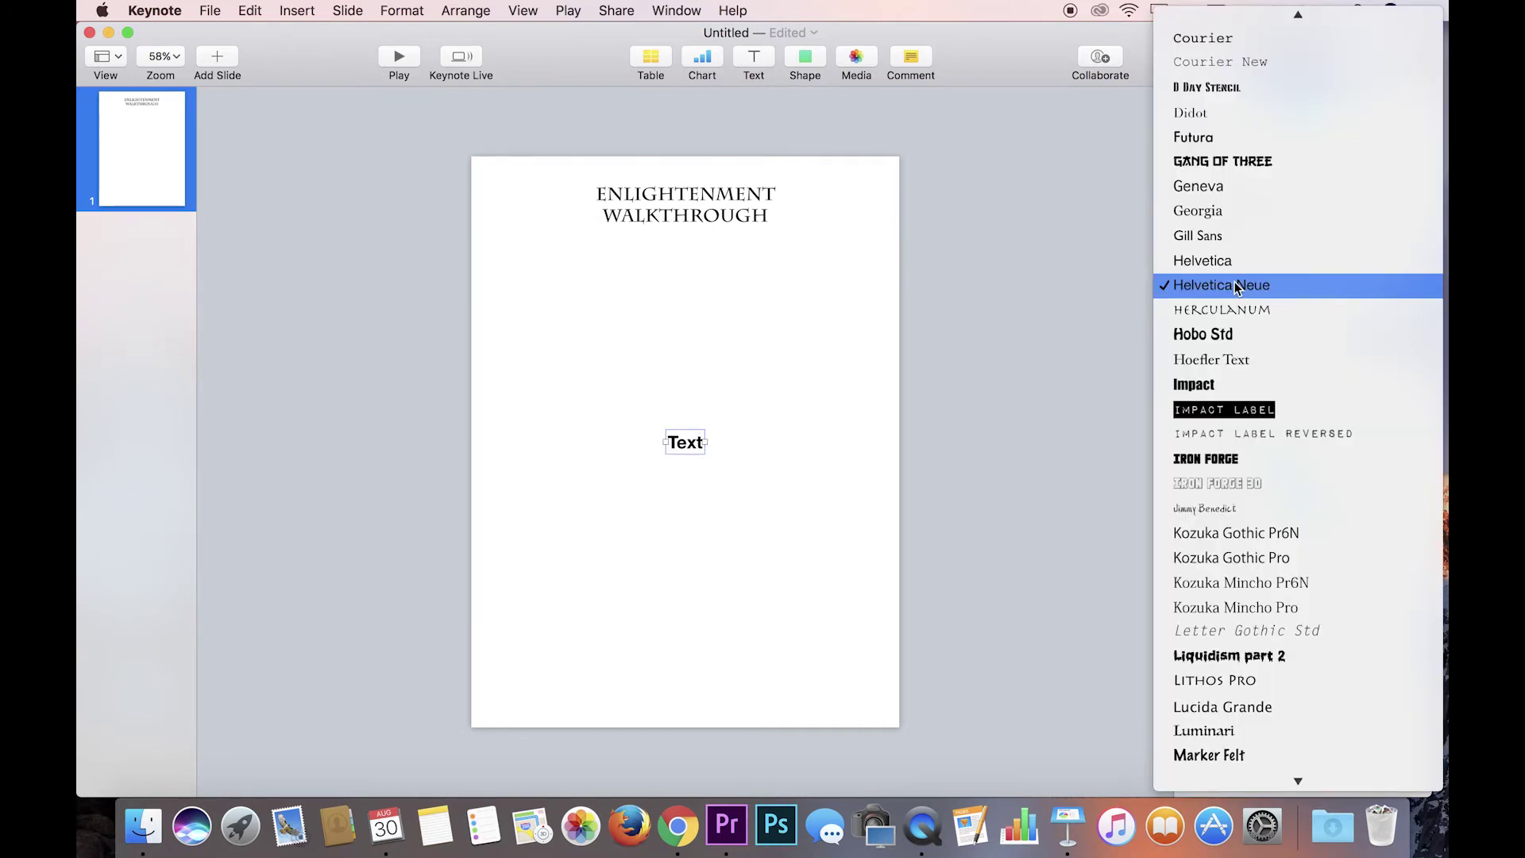
click(1237, 242)
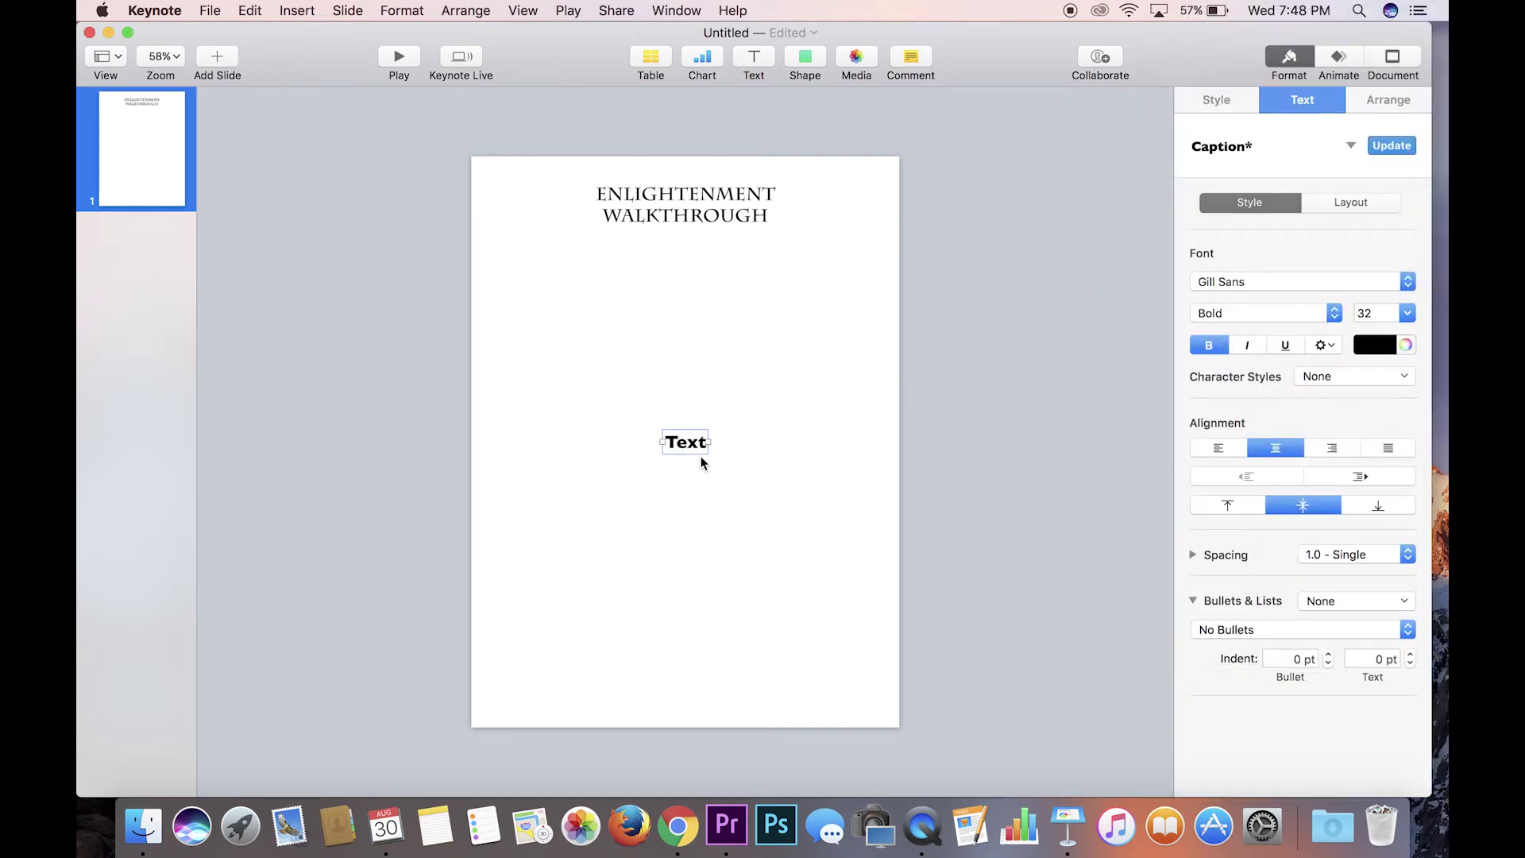
click(1209, 345)
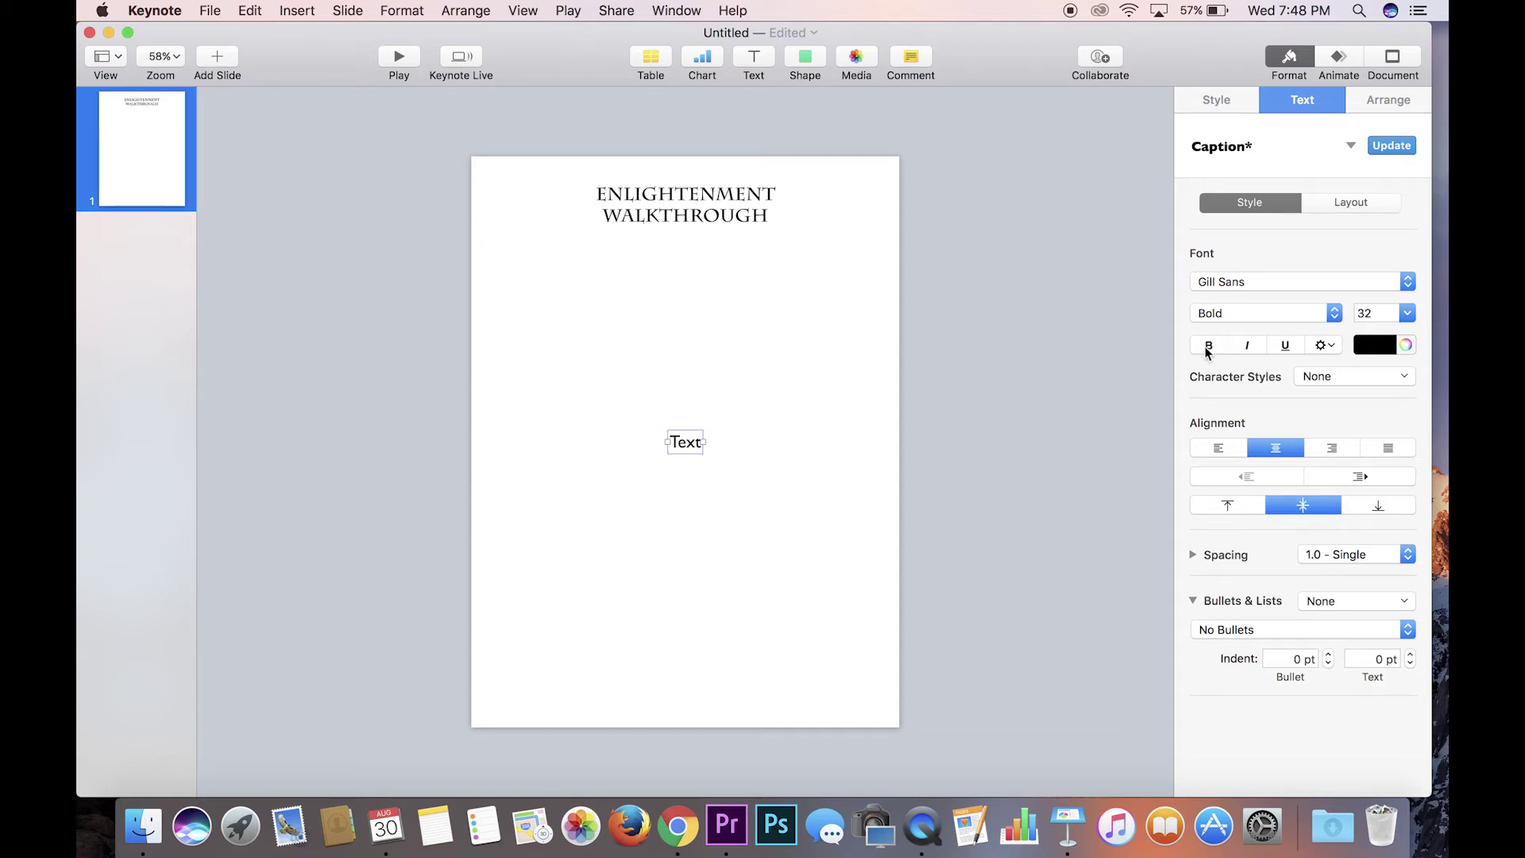
click(1220, 451)
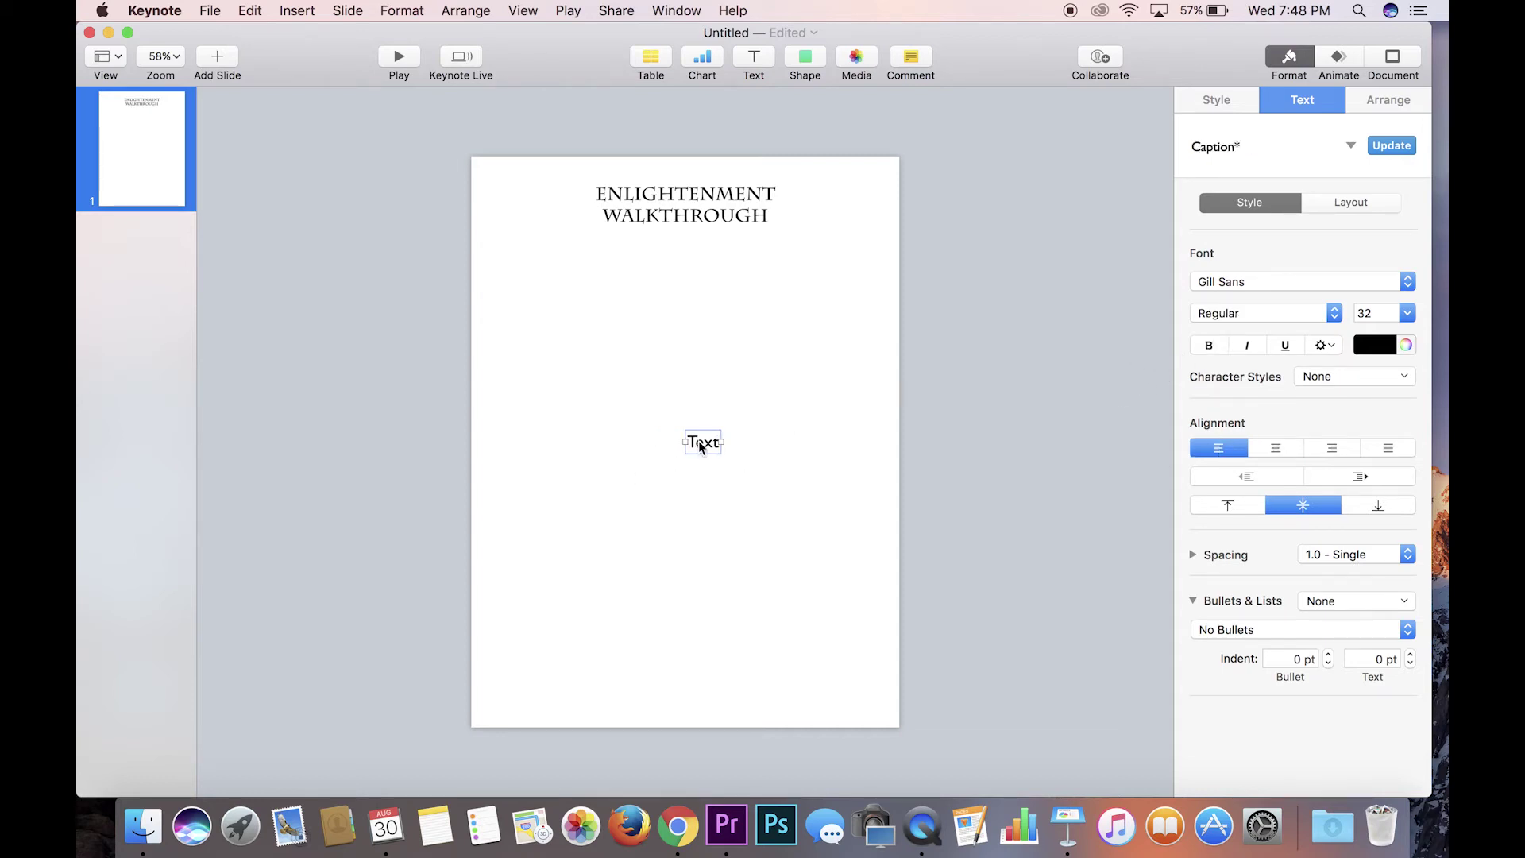
Step: Move the box just below the title on the left, size 14 pt, and view at 100%
drag(699, 441, 535, 250)
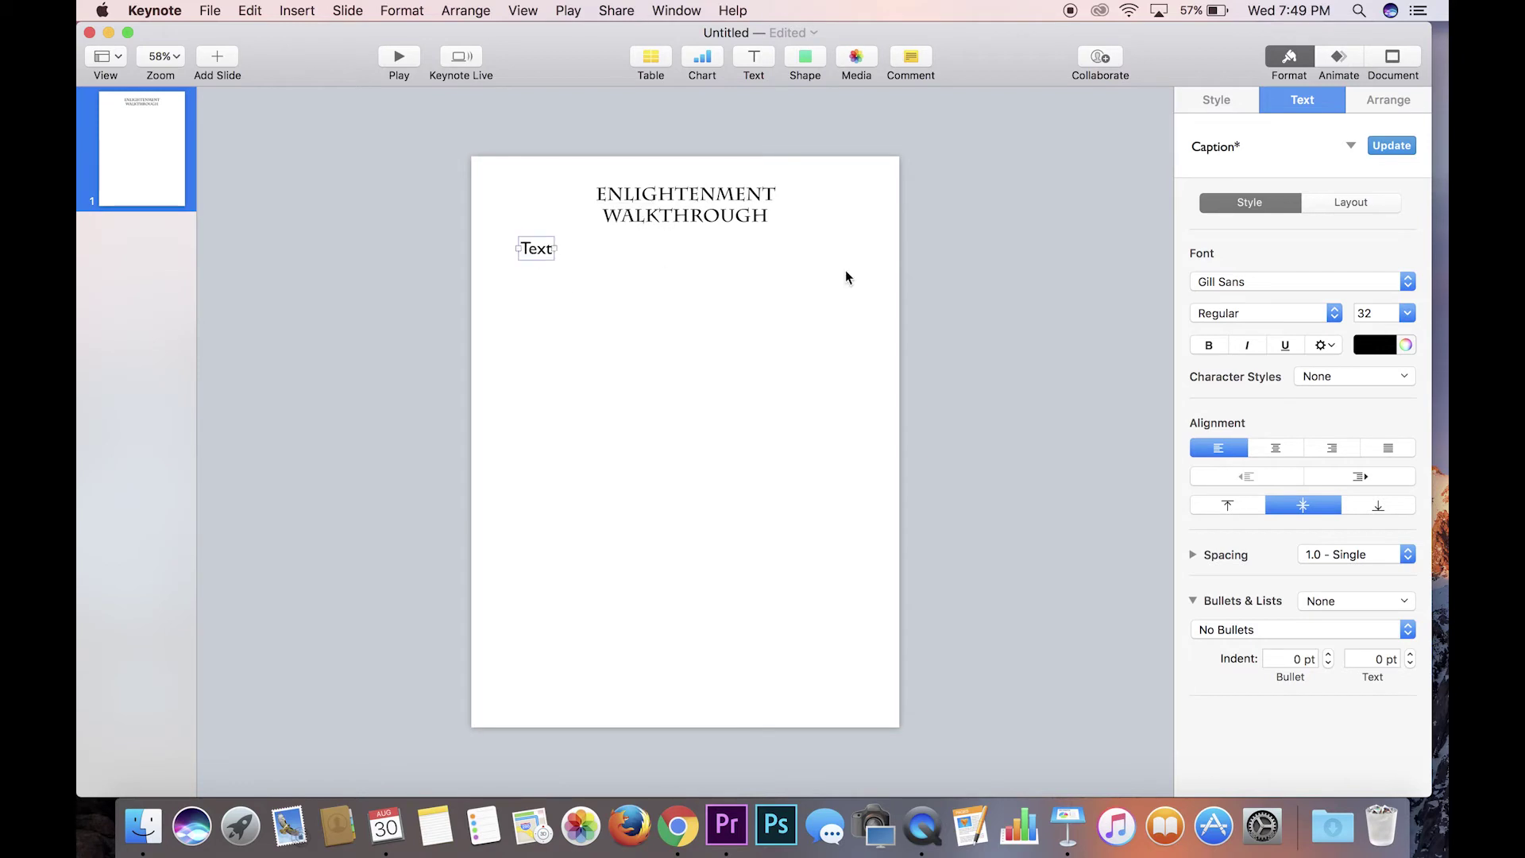
click(1381, 314)
key(BackSpace)
key(BackSpace)
text(14)
key(Return)
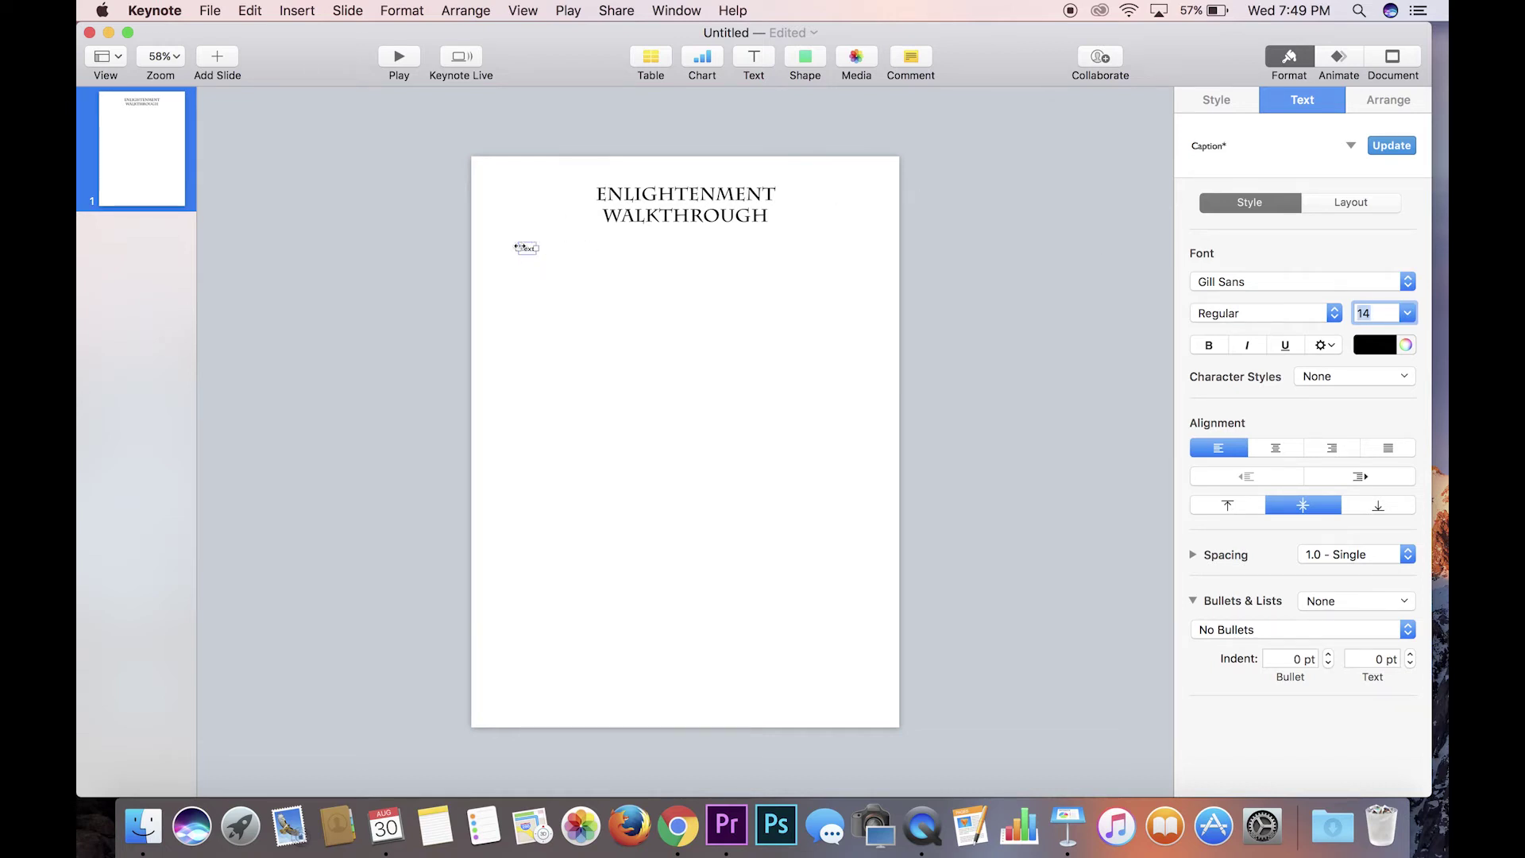
key(super+0)
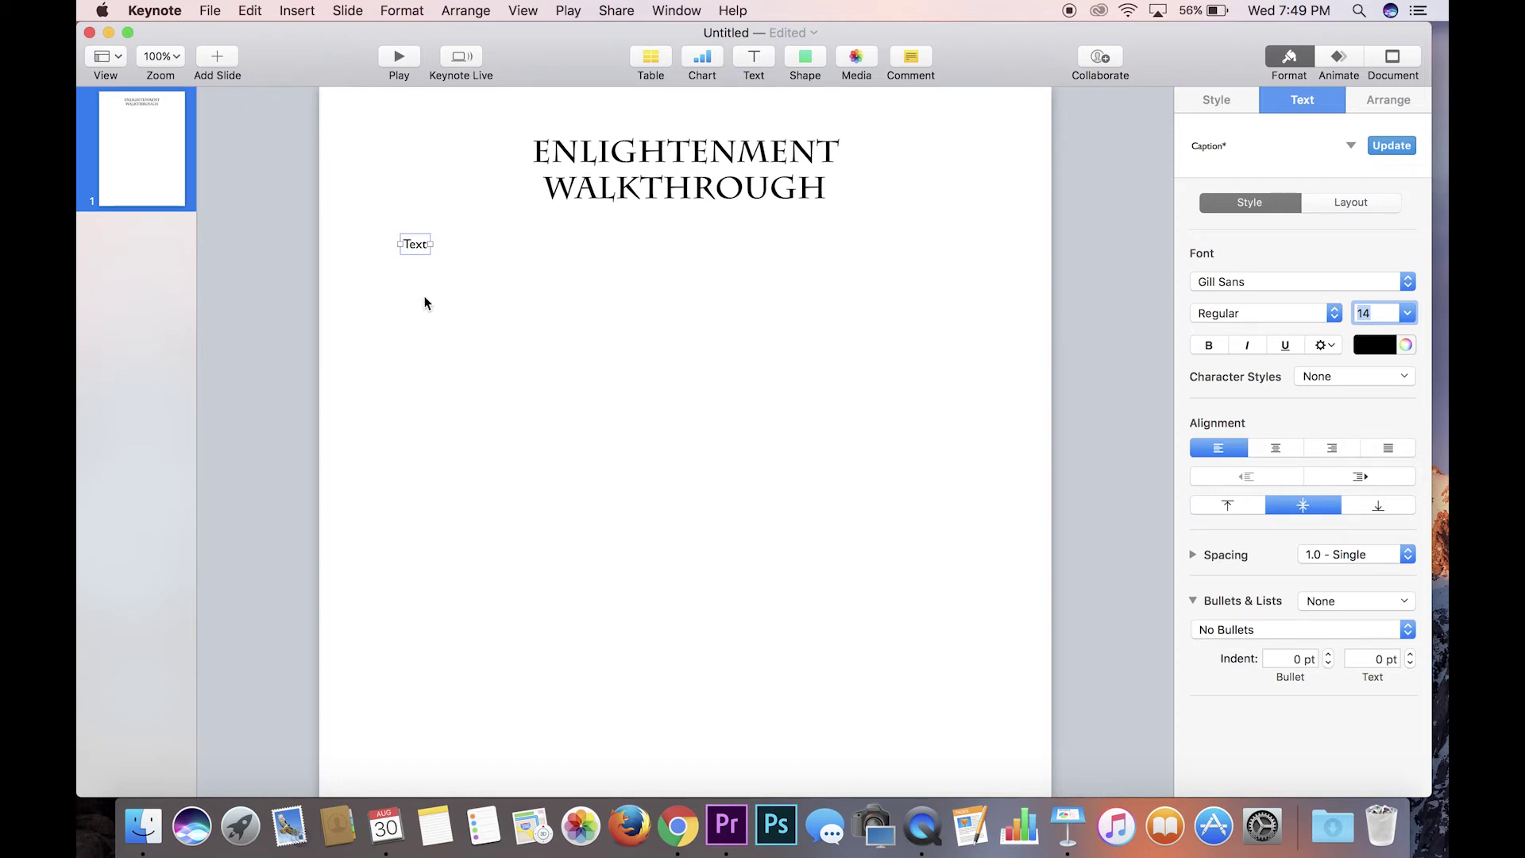
Step: Widen the text box across the page and type a bold 'Directions:' label
drag(431, 245, 926, 244)
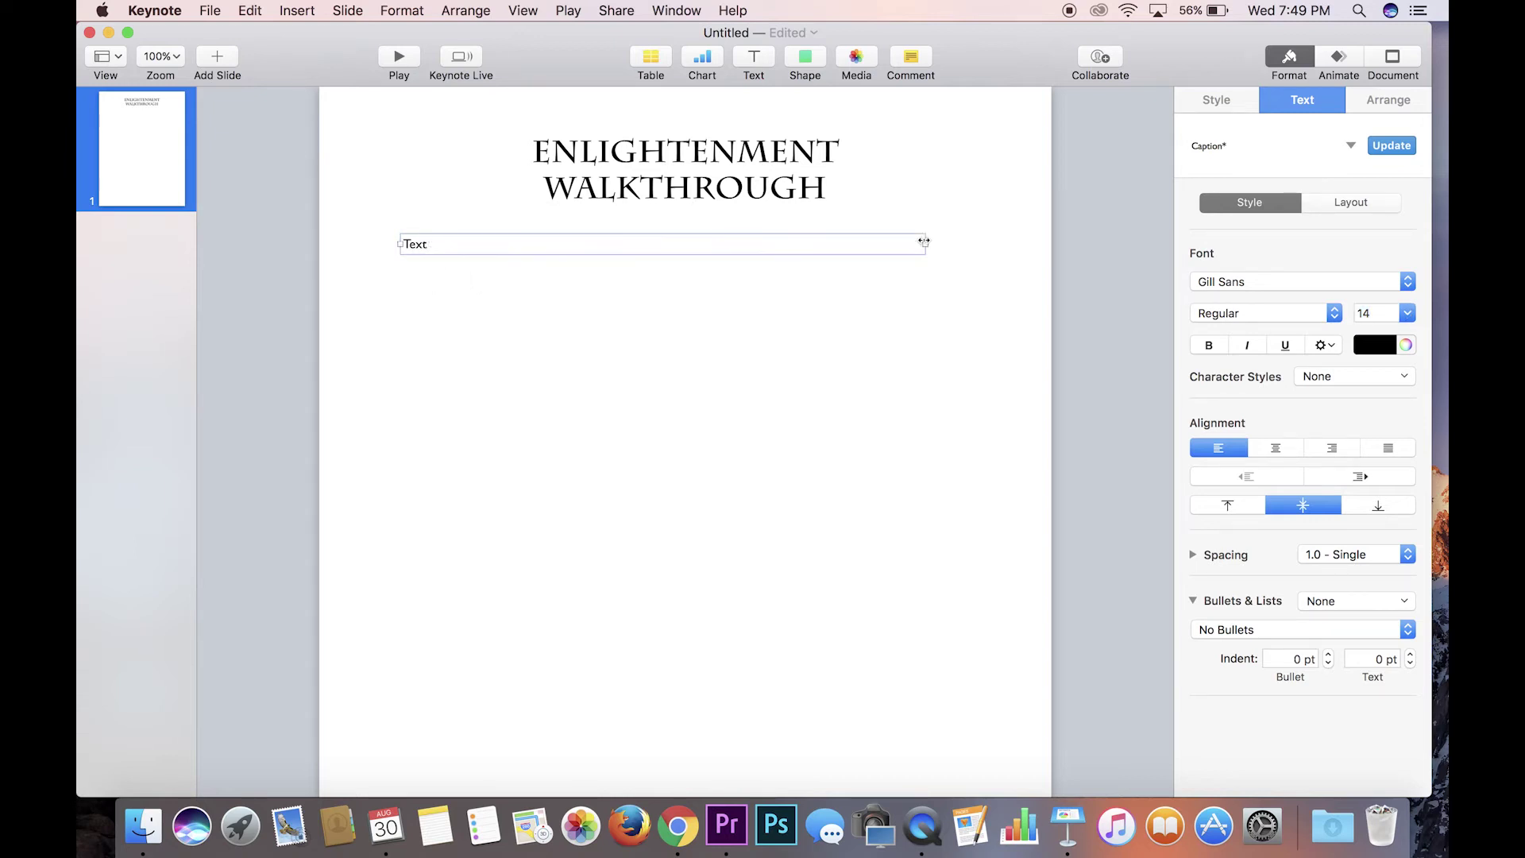
double_click(418, 244)
key(BackSpace)
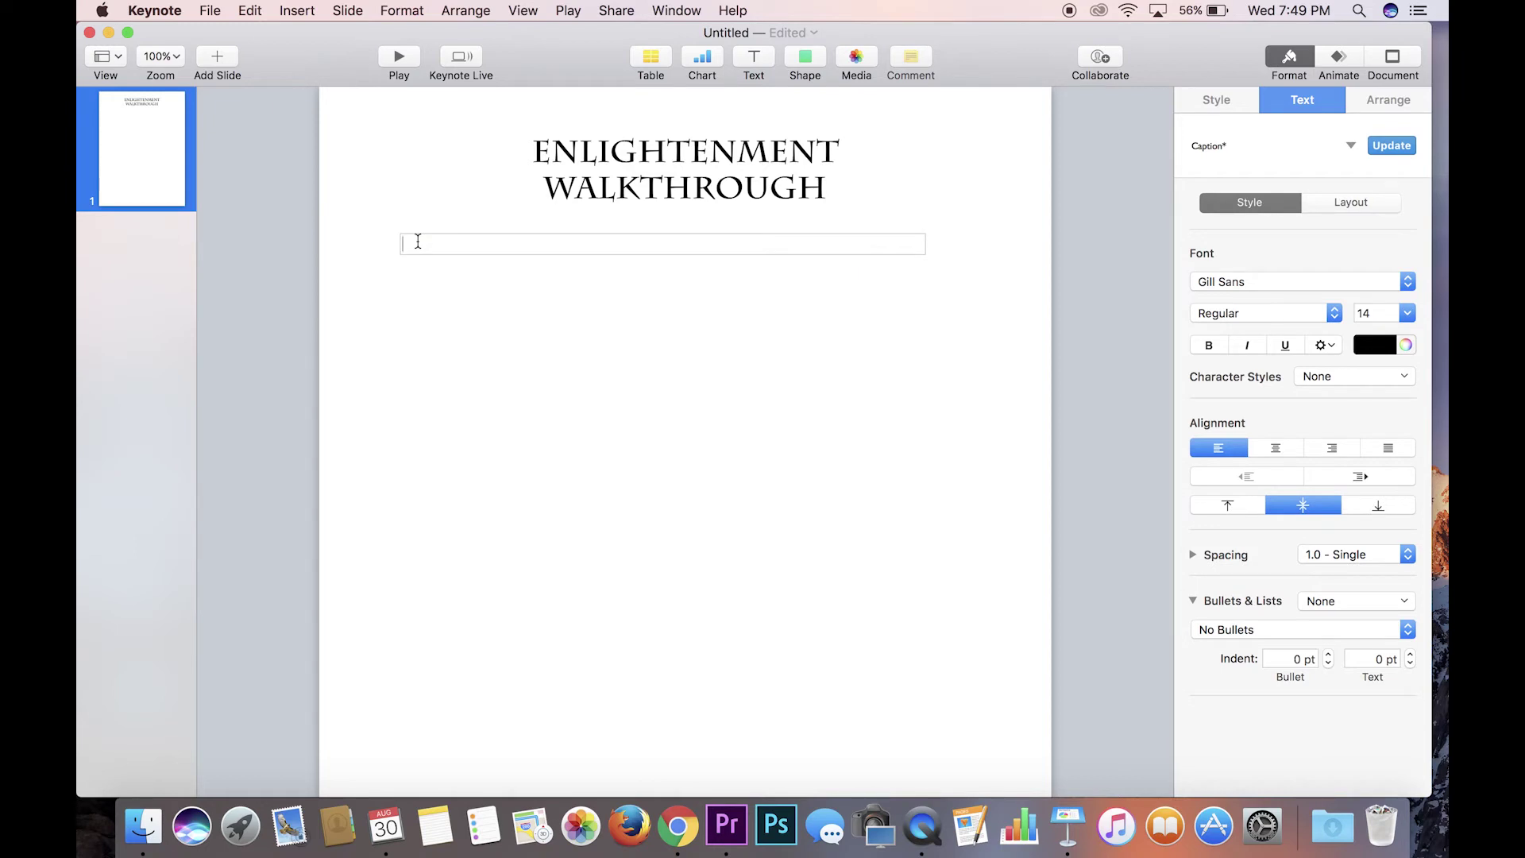
text(Directions)
key(shift+Left)
key(shift+Left)
key(shift+Left)
key(shift+Left)
key(shift+Left)
key(shift+Left)
key(shift+Left)
key(shift+Left)
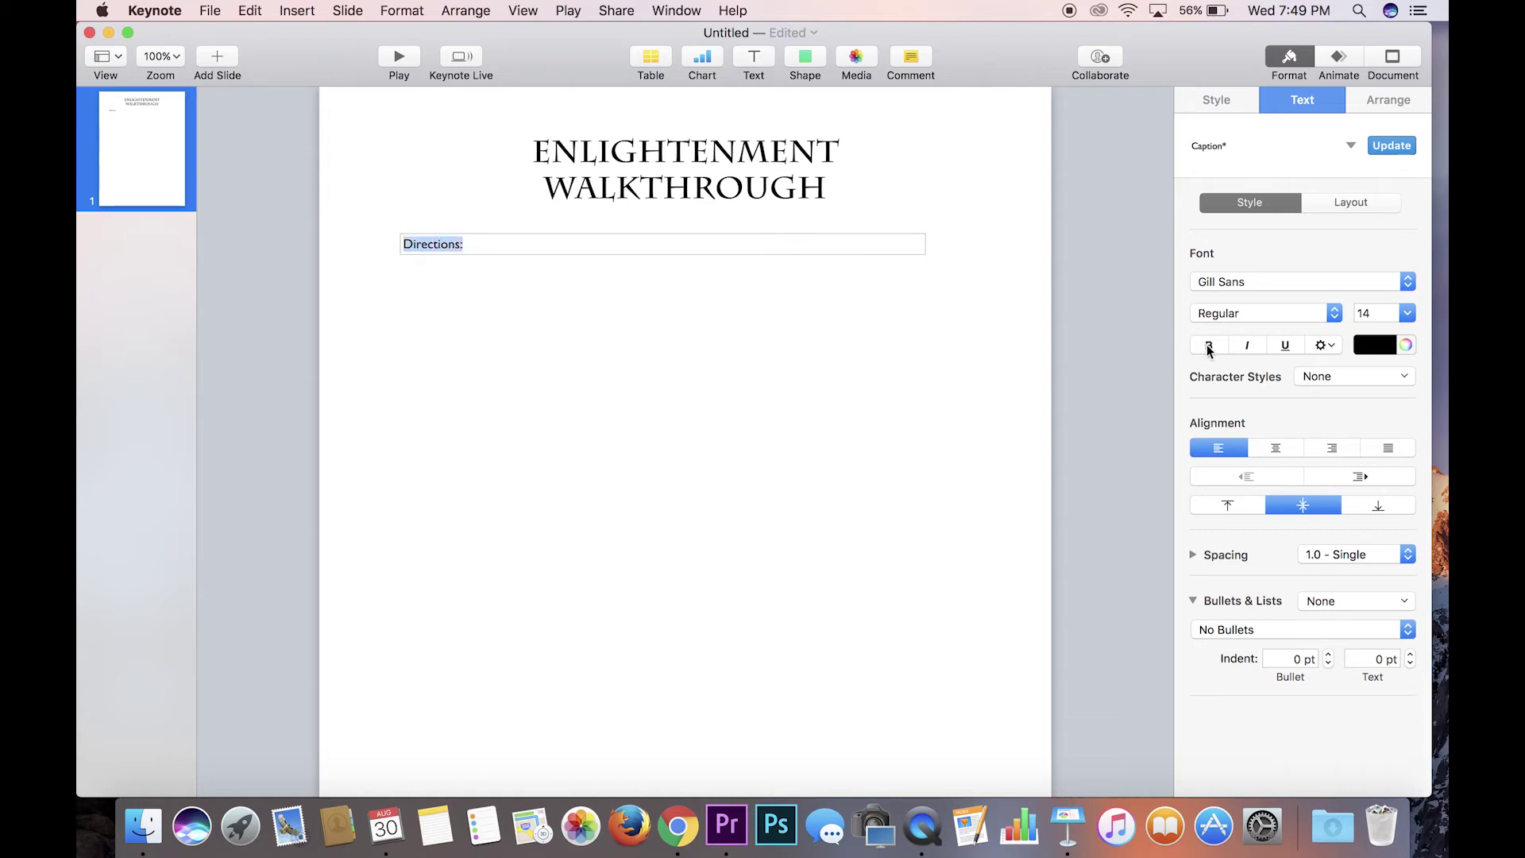
click(1209, 347)
click(537, 243)
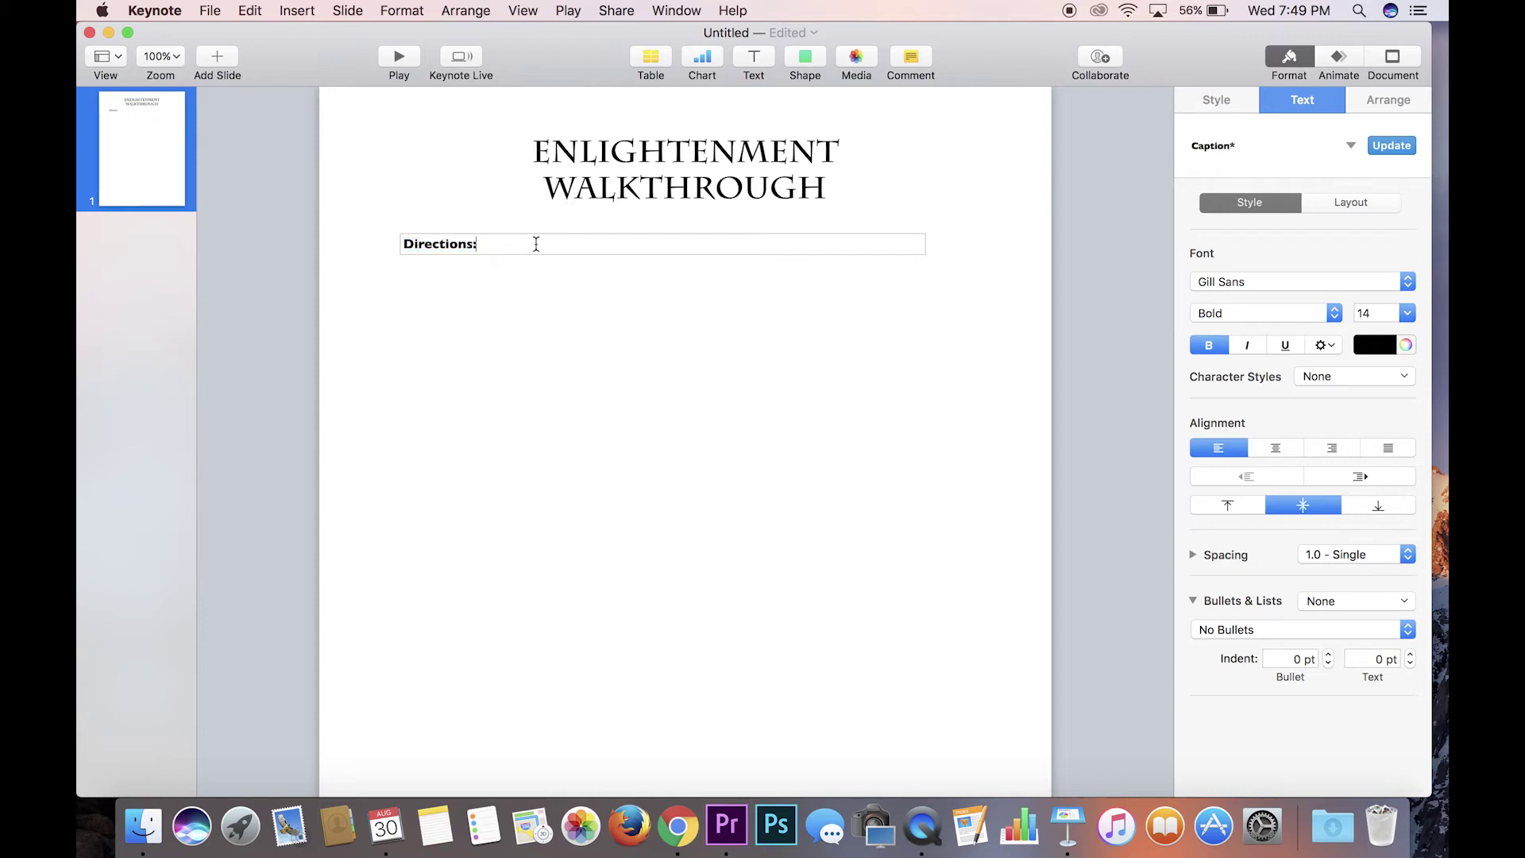
key(super+b)
Step: Type the regular-weight directions ending 'You DO NOT need to rewrite the questions', underlining DO NOT
text(Answer the)
key(BackSpace)
key(BackSpace)
key(BackSpace)
key(BackSpace)
key(BackSpace)
key(BackSpace)
key(BackSpace)
key(BackSpace)
key(BackSpace)
key(super+b)
text(Answ)
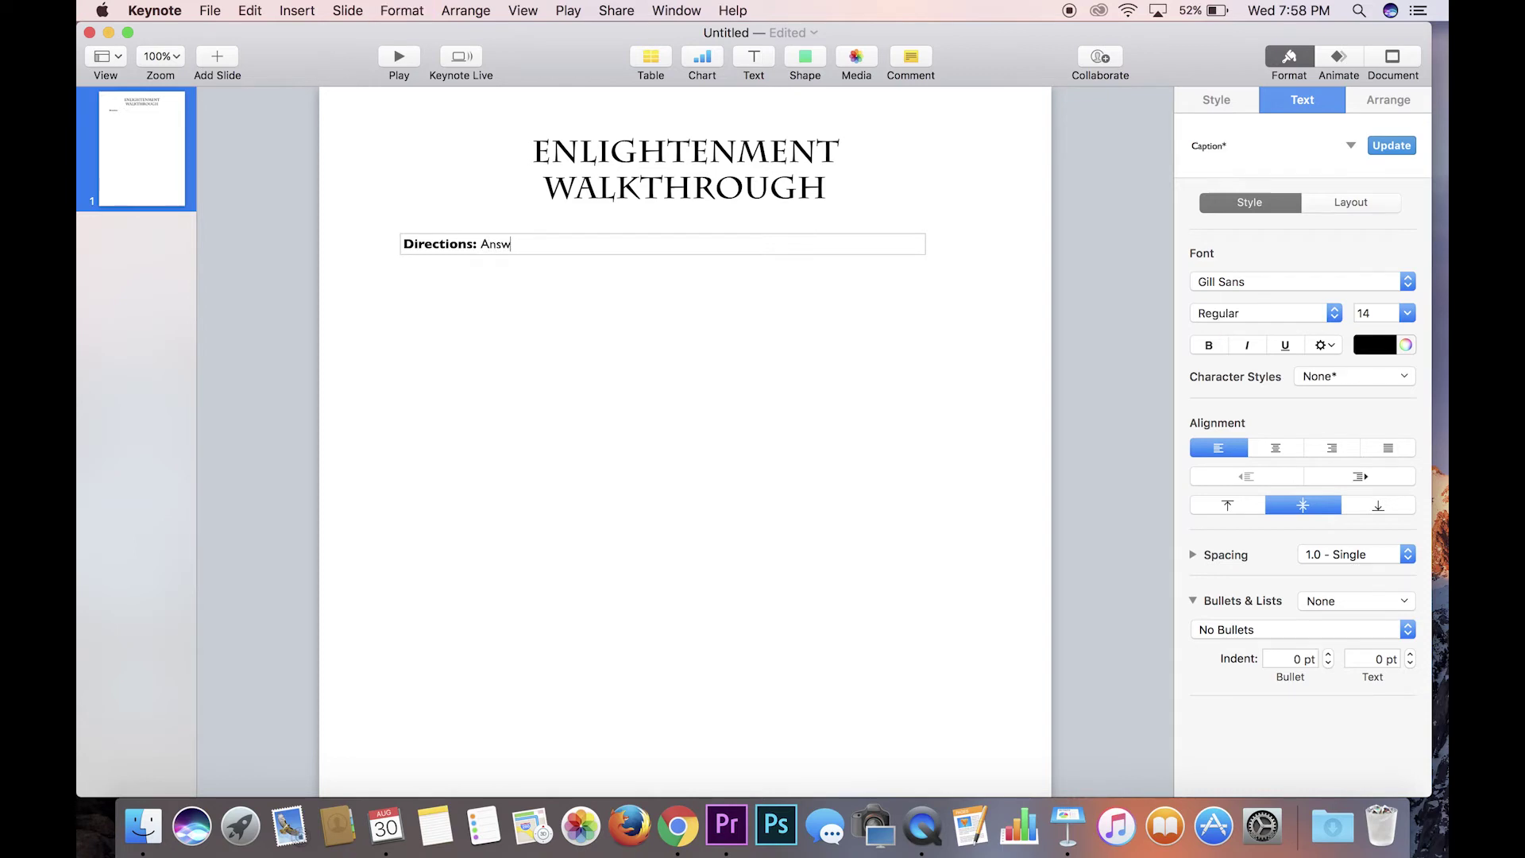
text(errthe following questions in comple)
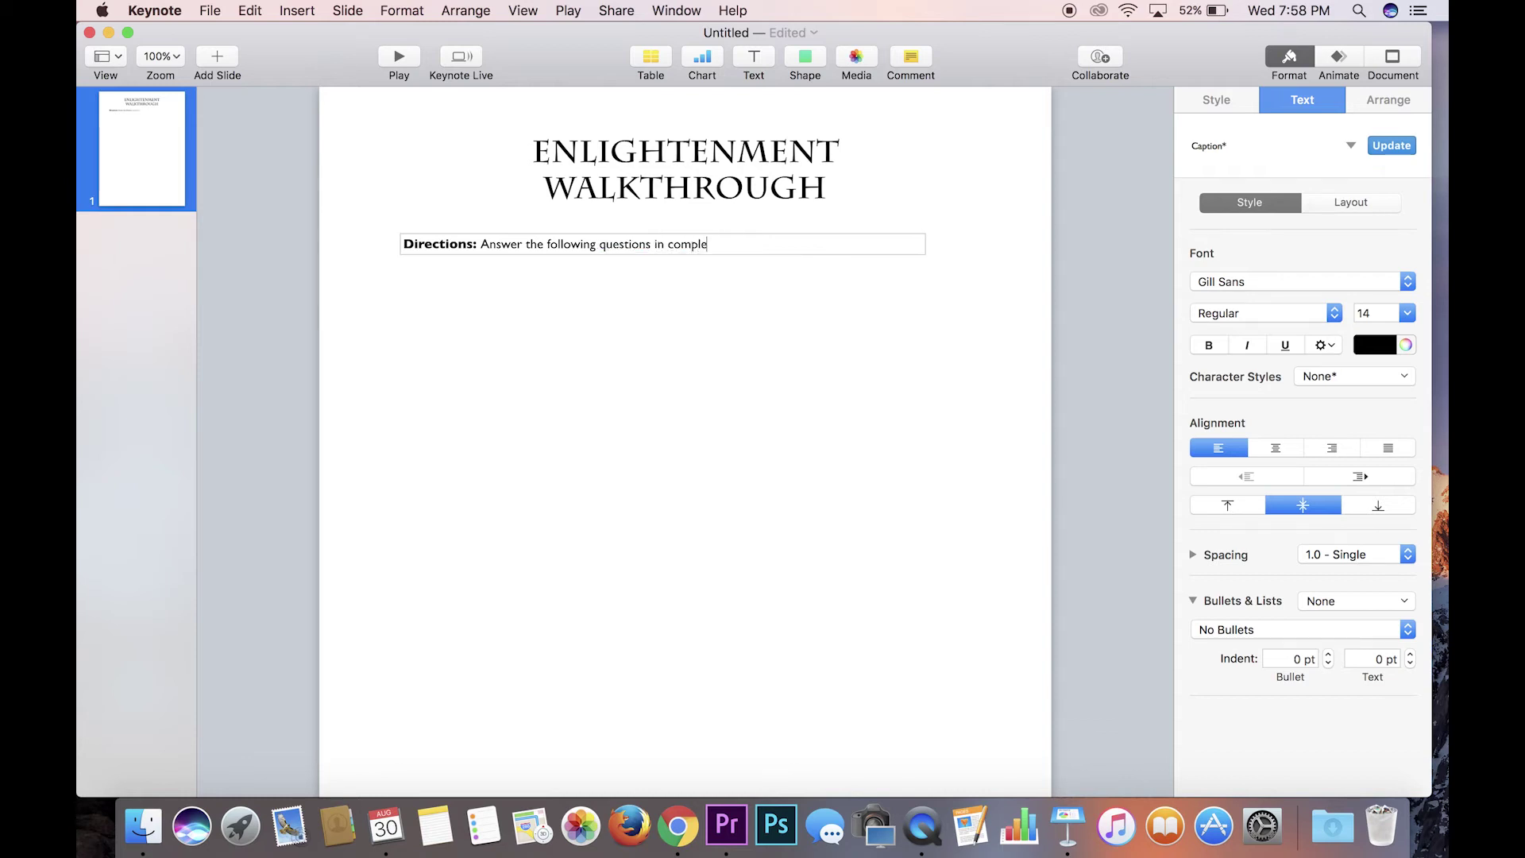
text(te sentences that restate the ques)
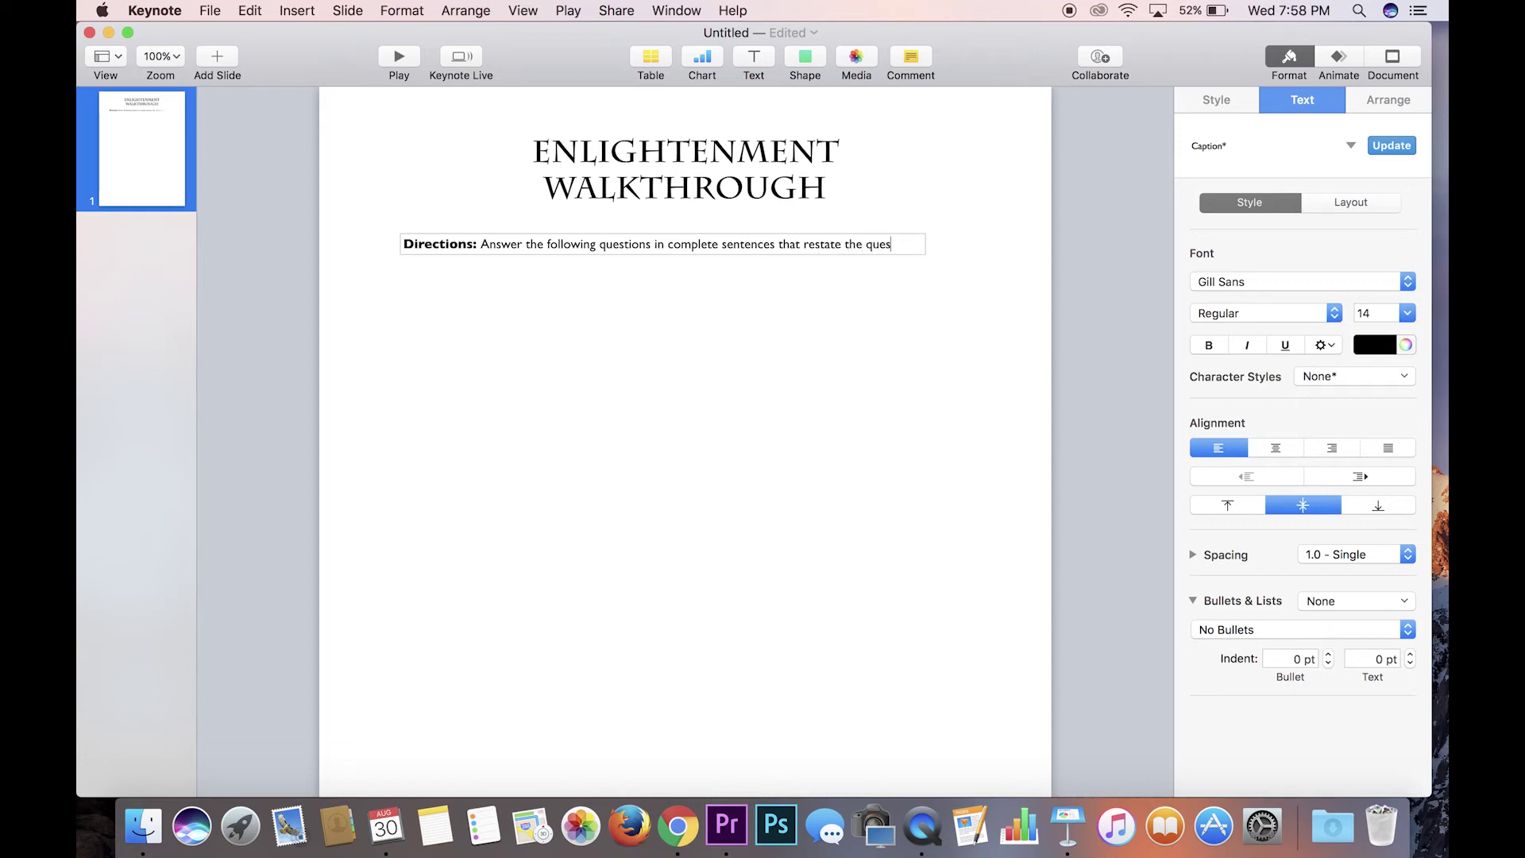
text(tion. You)
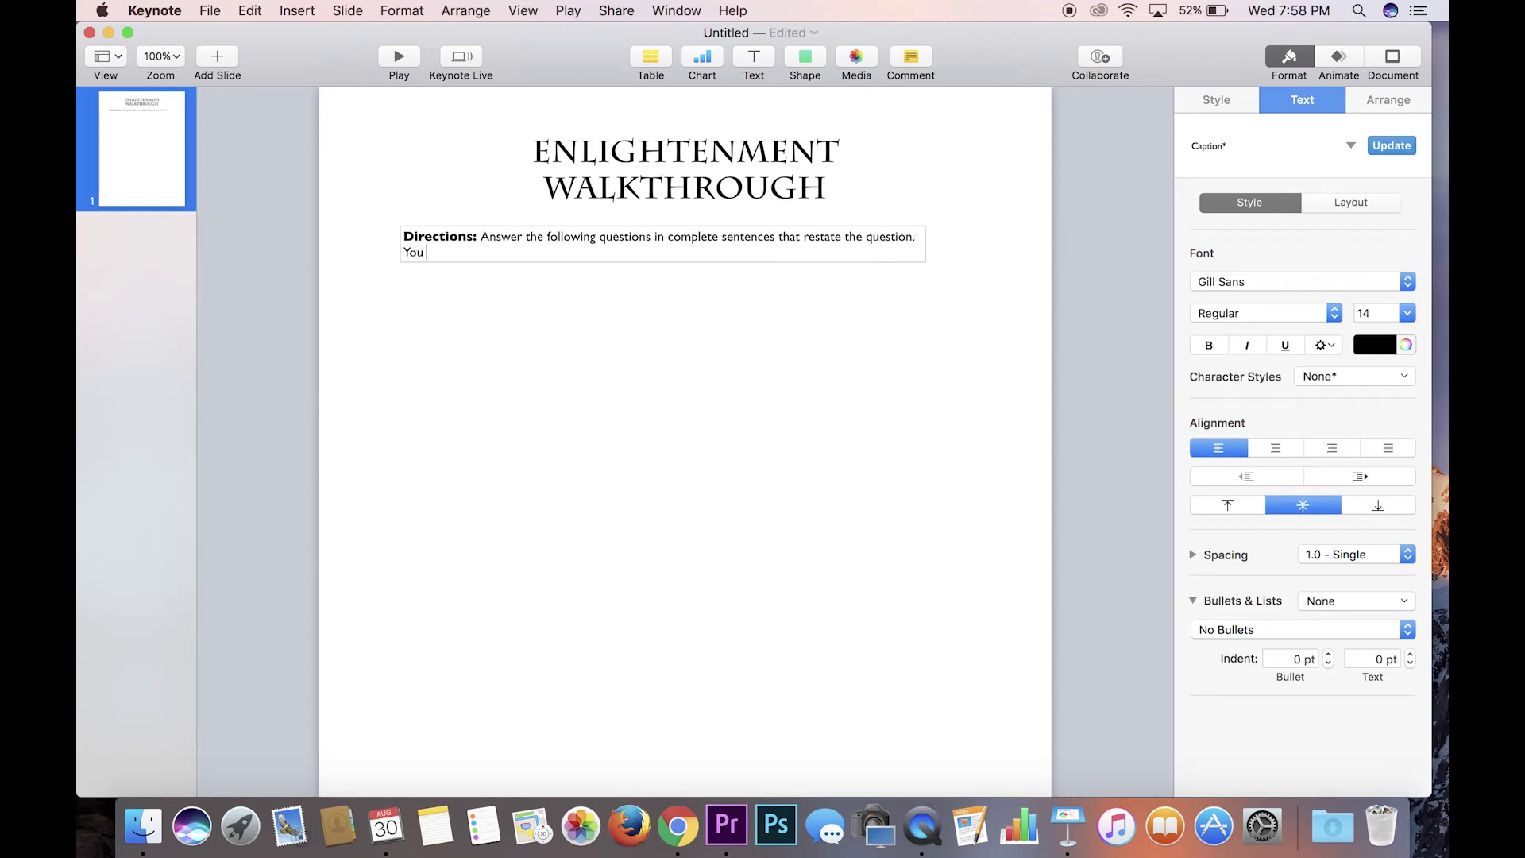
key(super+u)
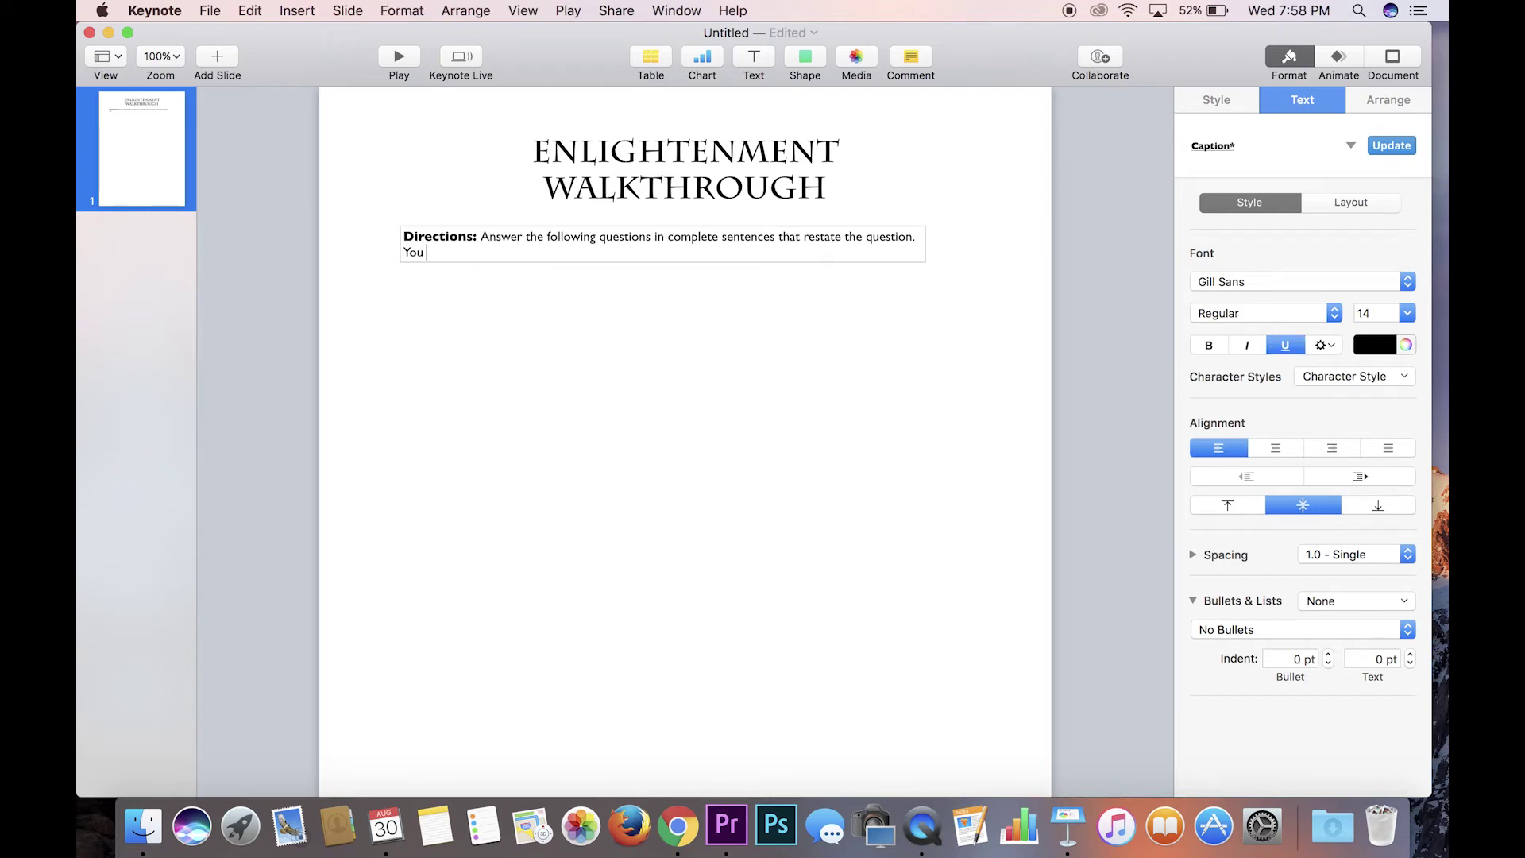
text(DO NO)
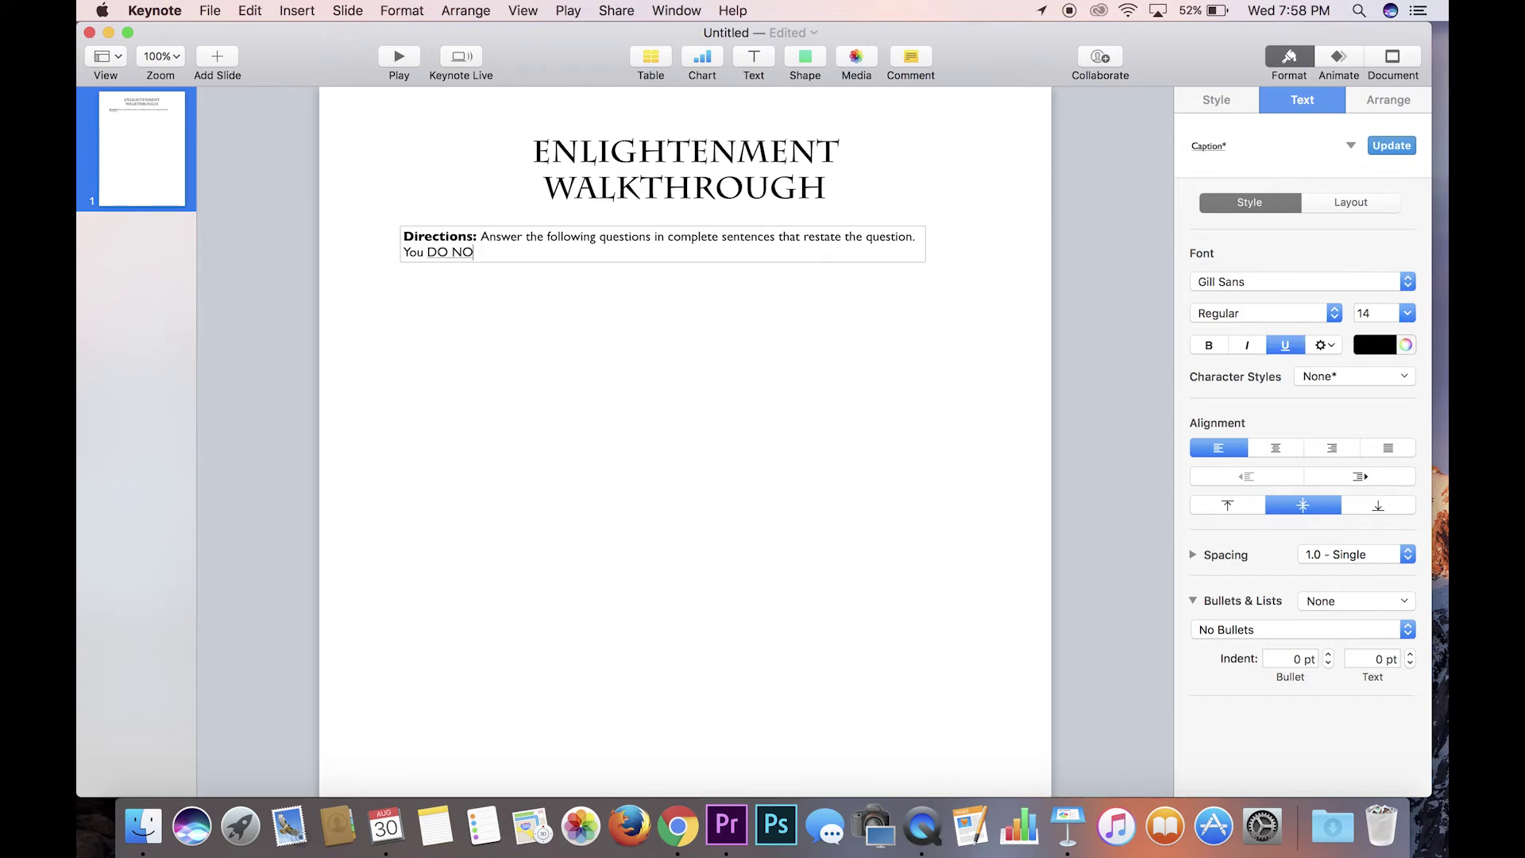
text(T)
key(super+u)
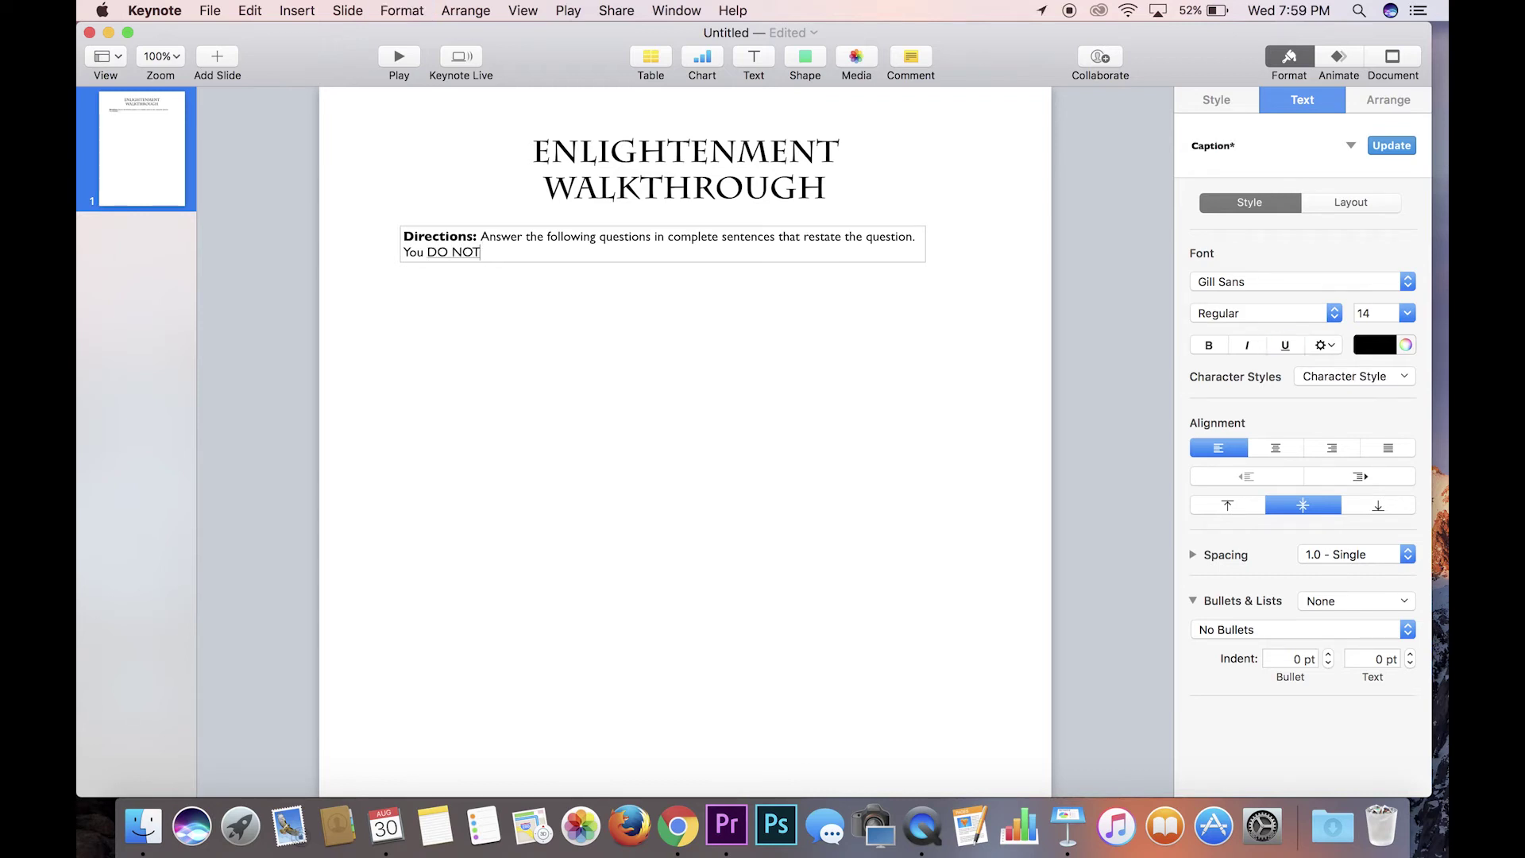
text(need to rew)
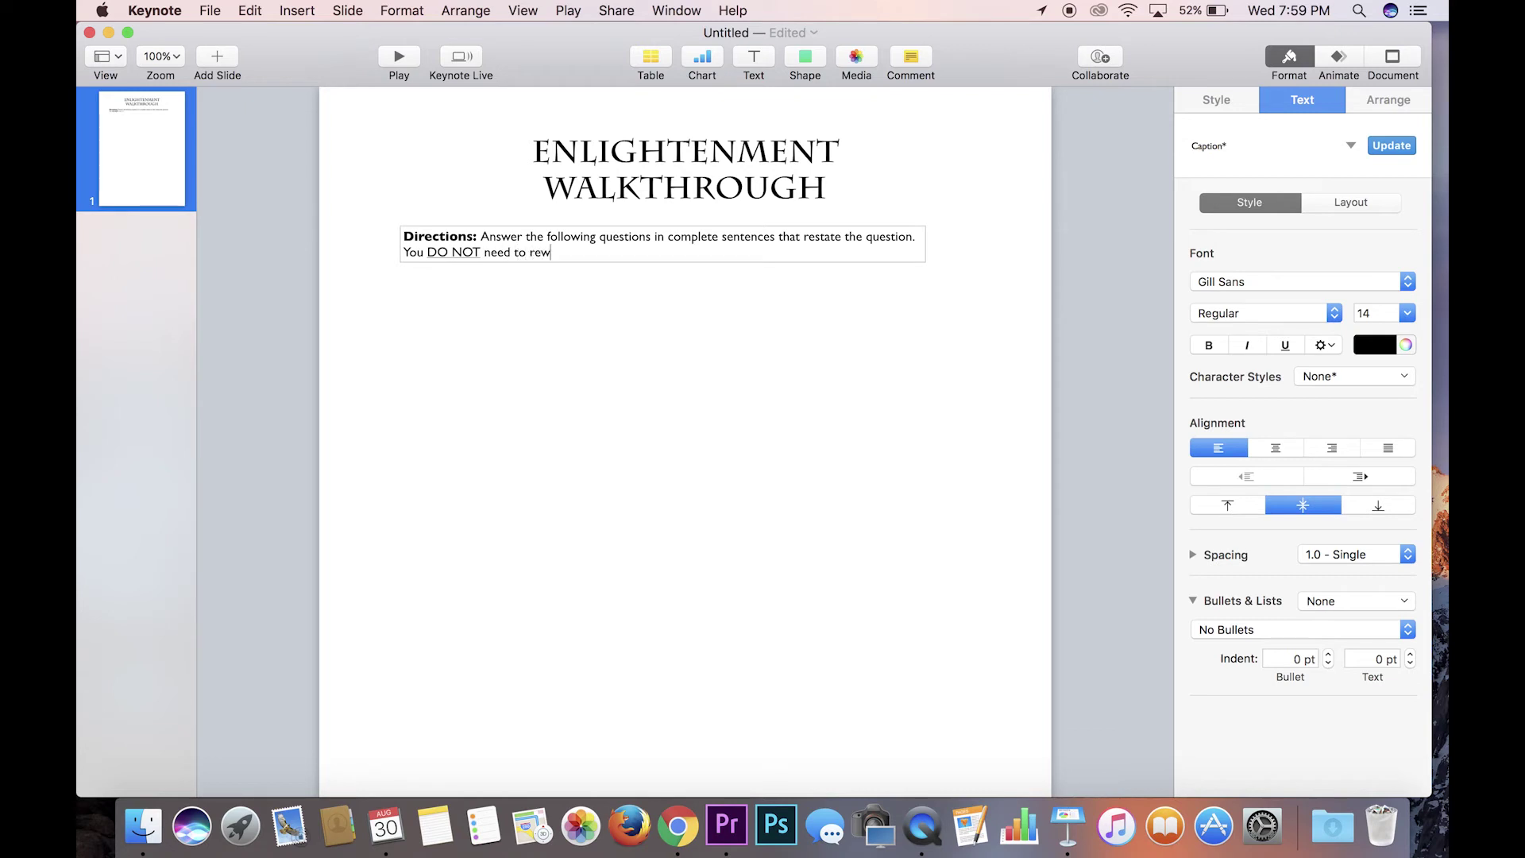
text(rite the questions.)
click(569, 300)
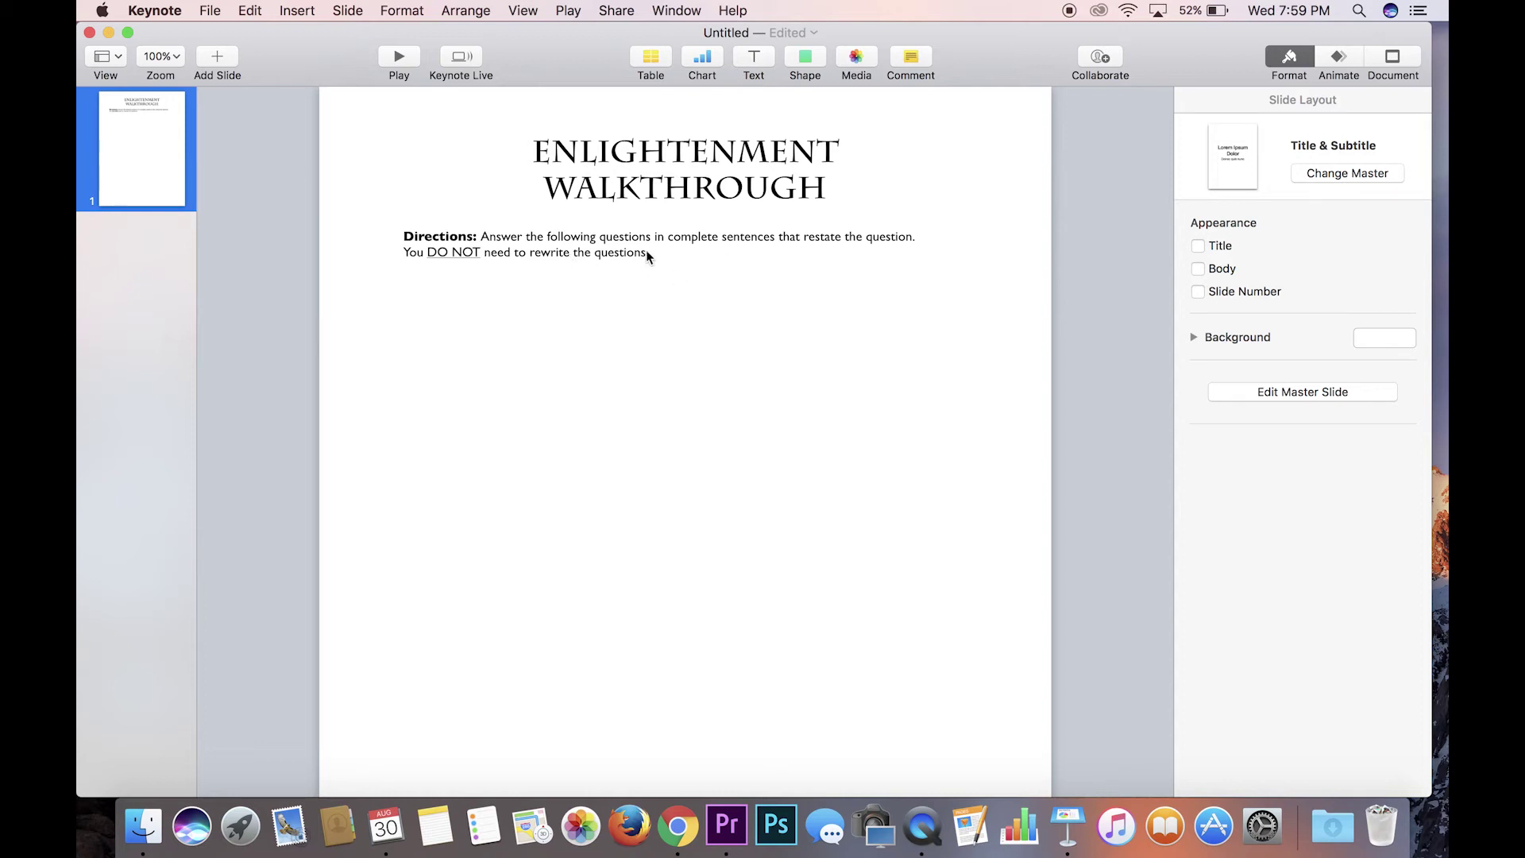
Step: Duplicate the Directions box below it, clear its text, and start the non-bold question list with '1.'
click(563, 255)
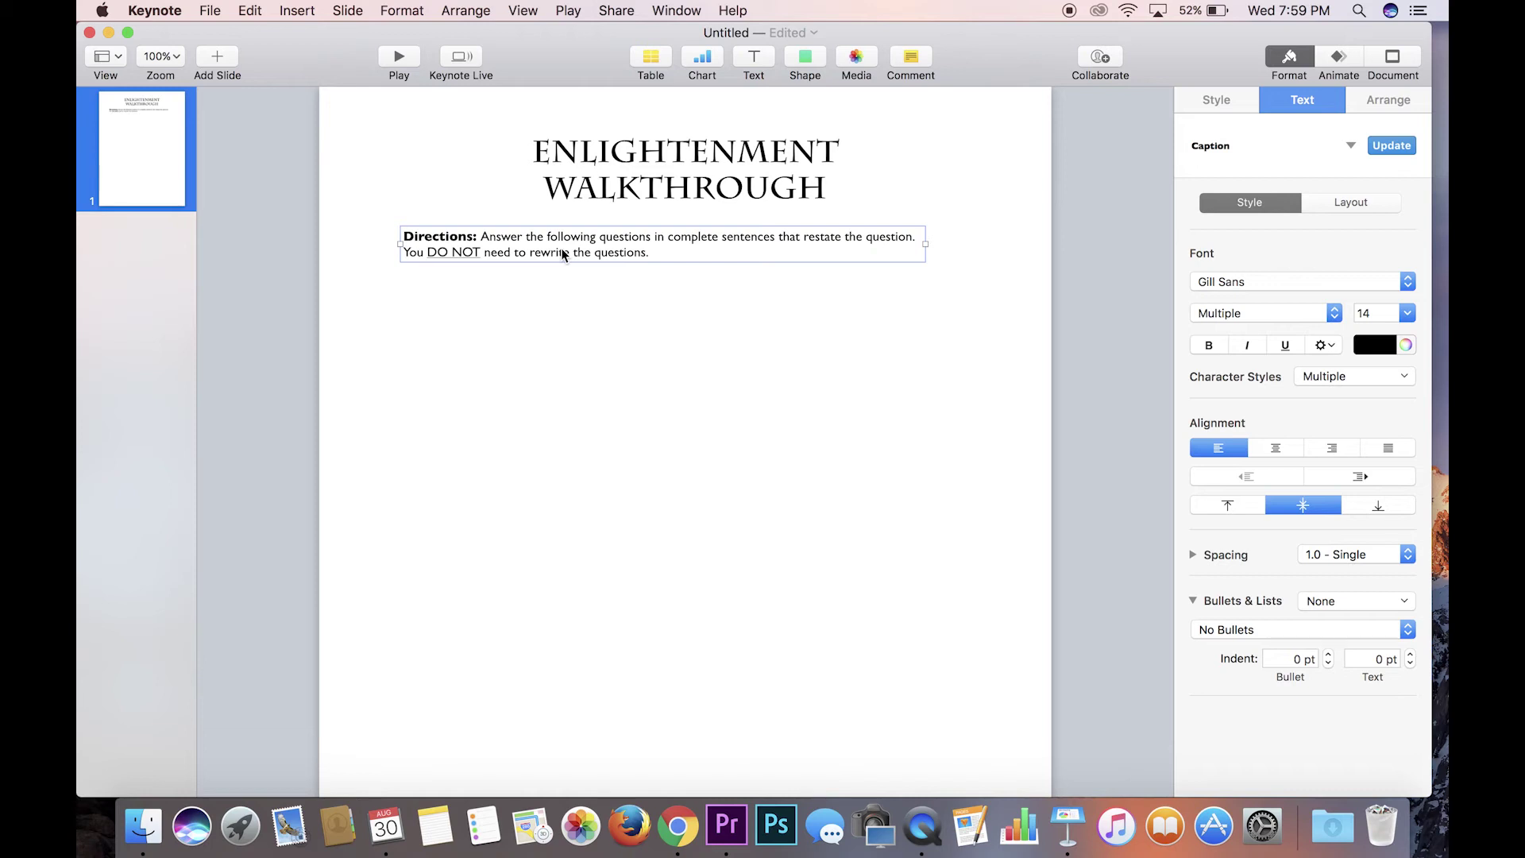
key(cmd+d)
drag(562, 254, 554, 295)
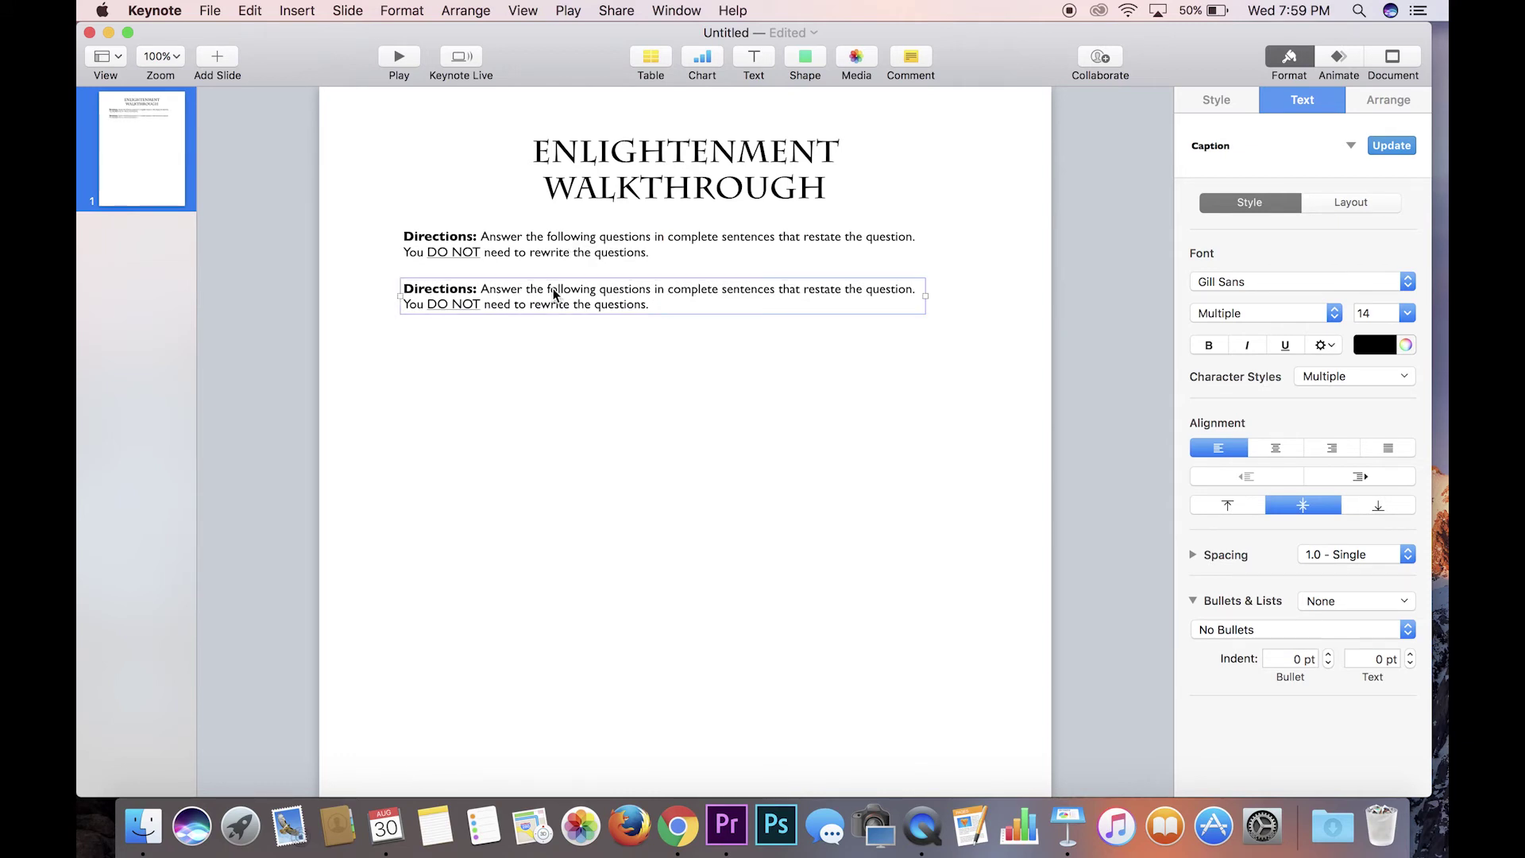
triple_click(554, 290)
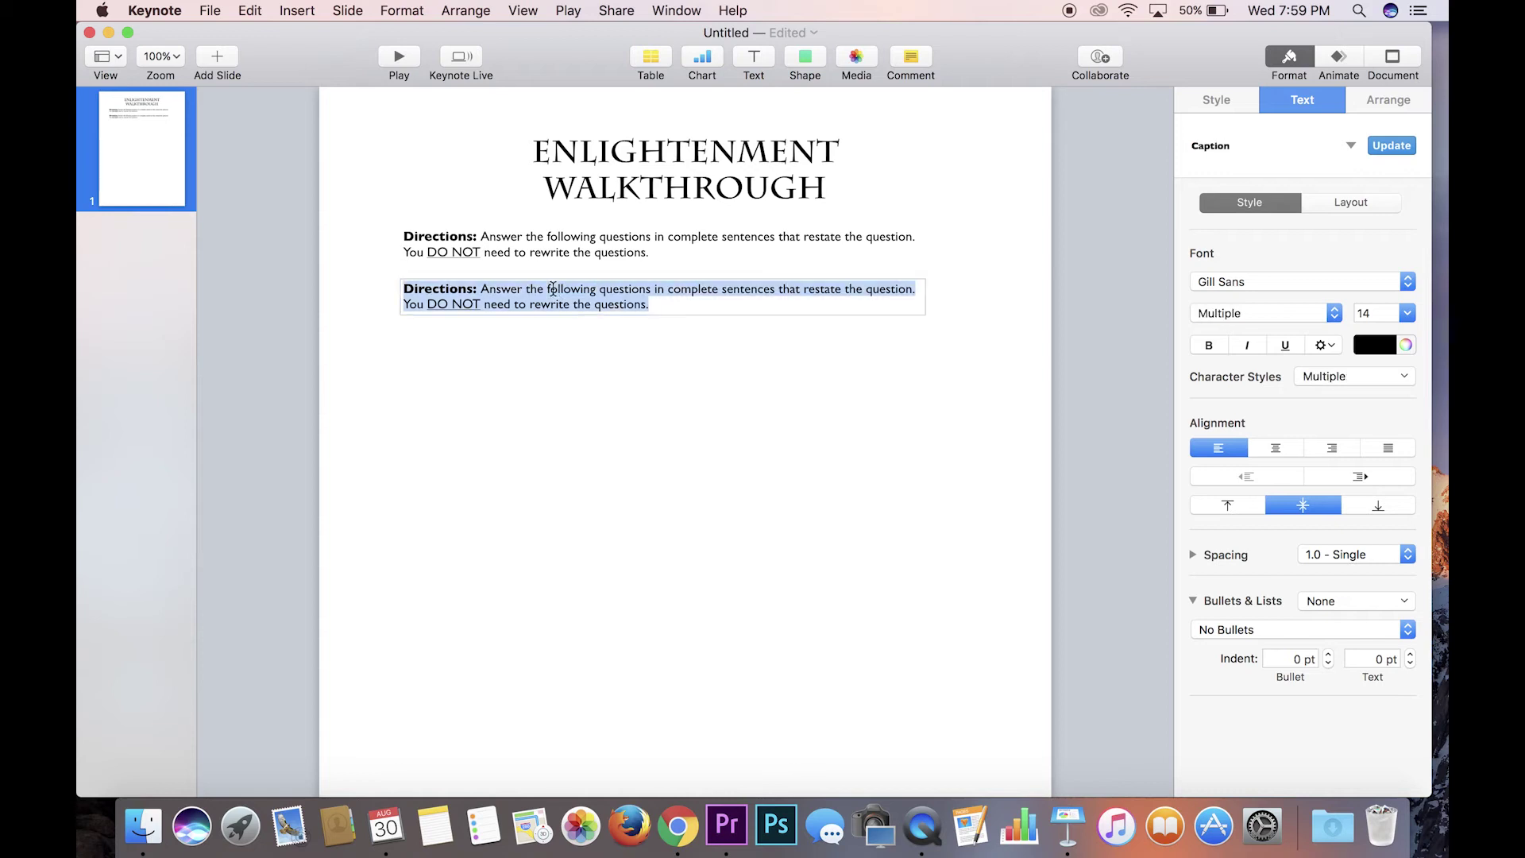
key(BackSpace)
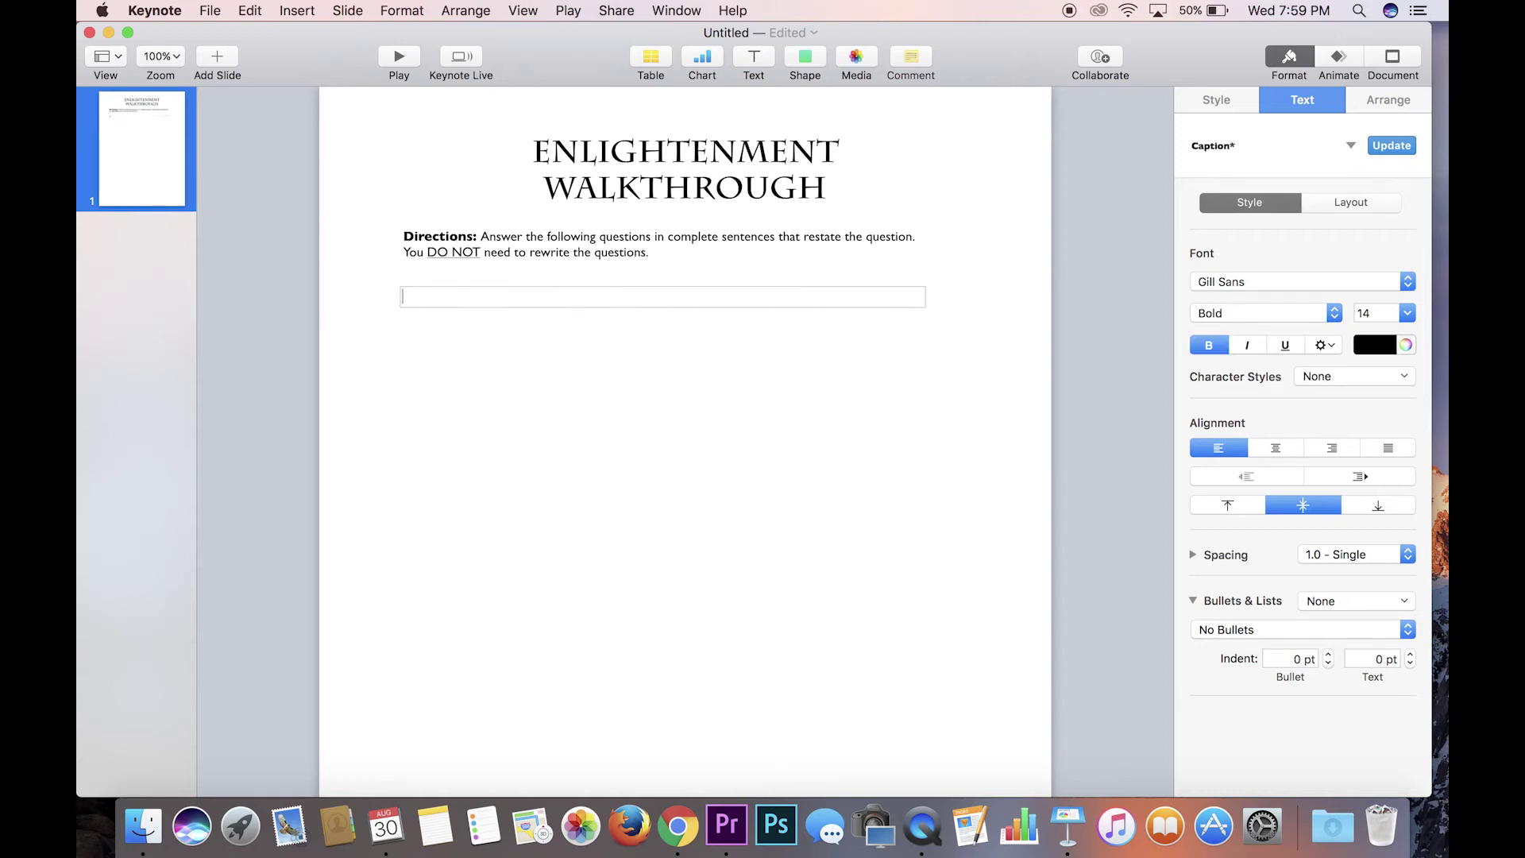
key(super+b)
text(1.)
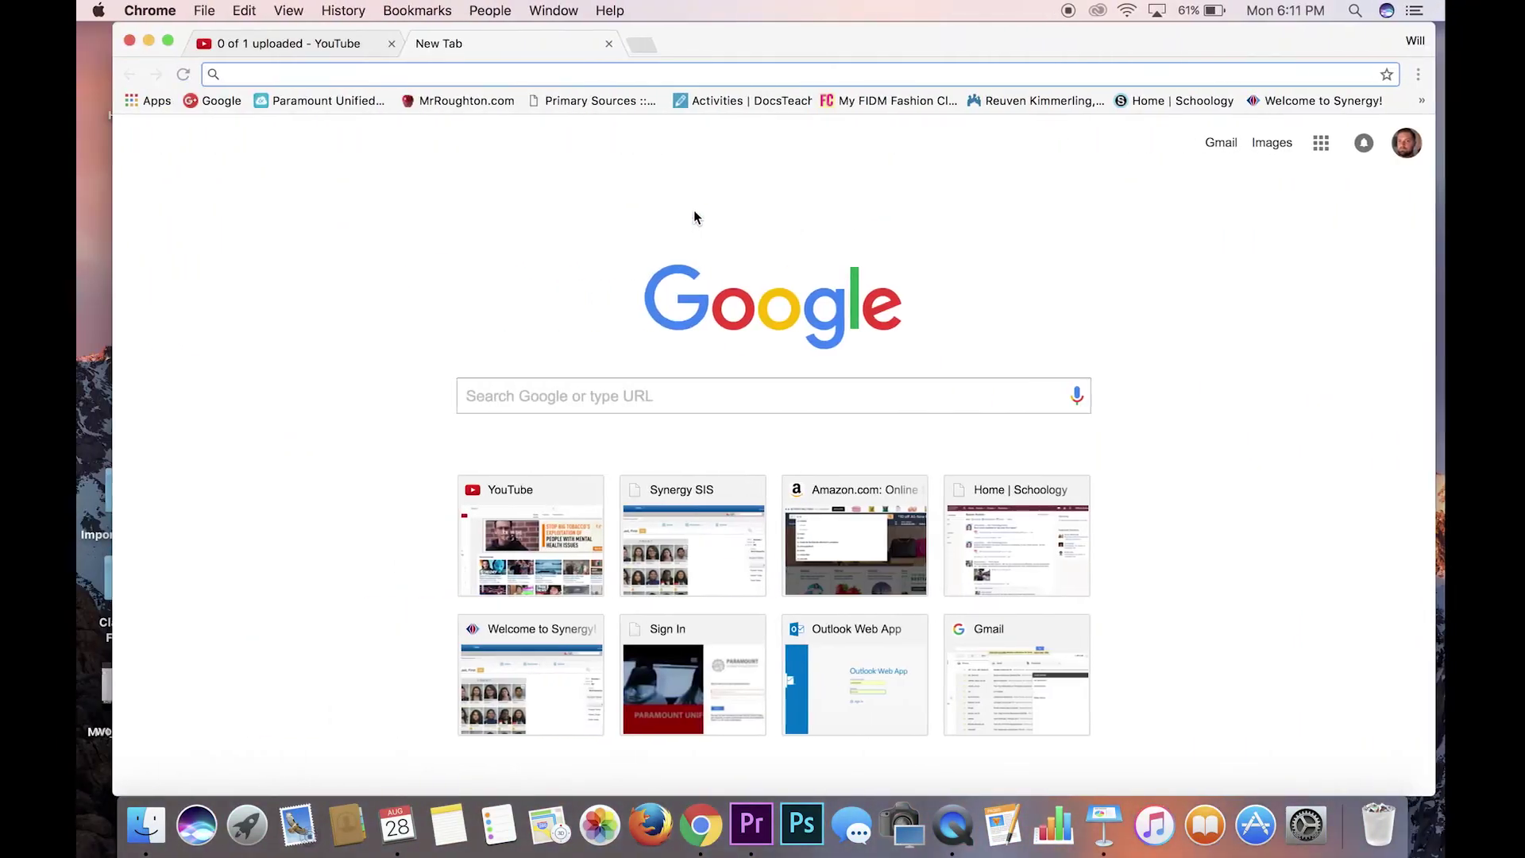
Step: Search Google Images for john locke clipart, filtered to large images
text(john locke clipart)
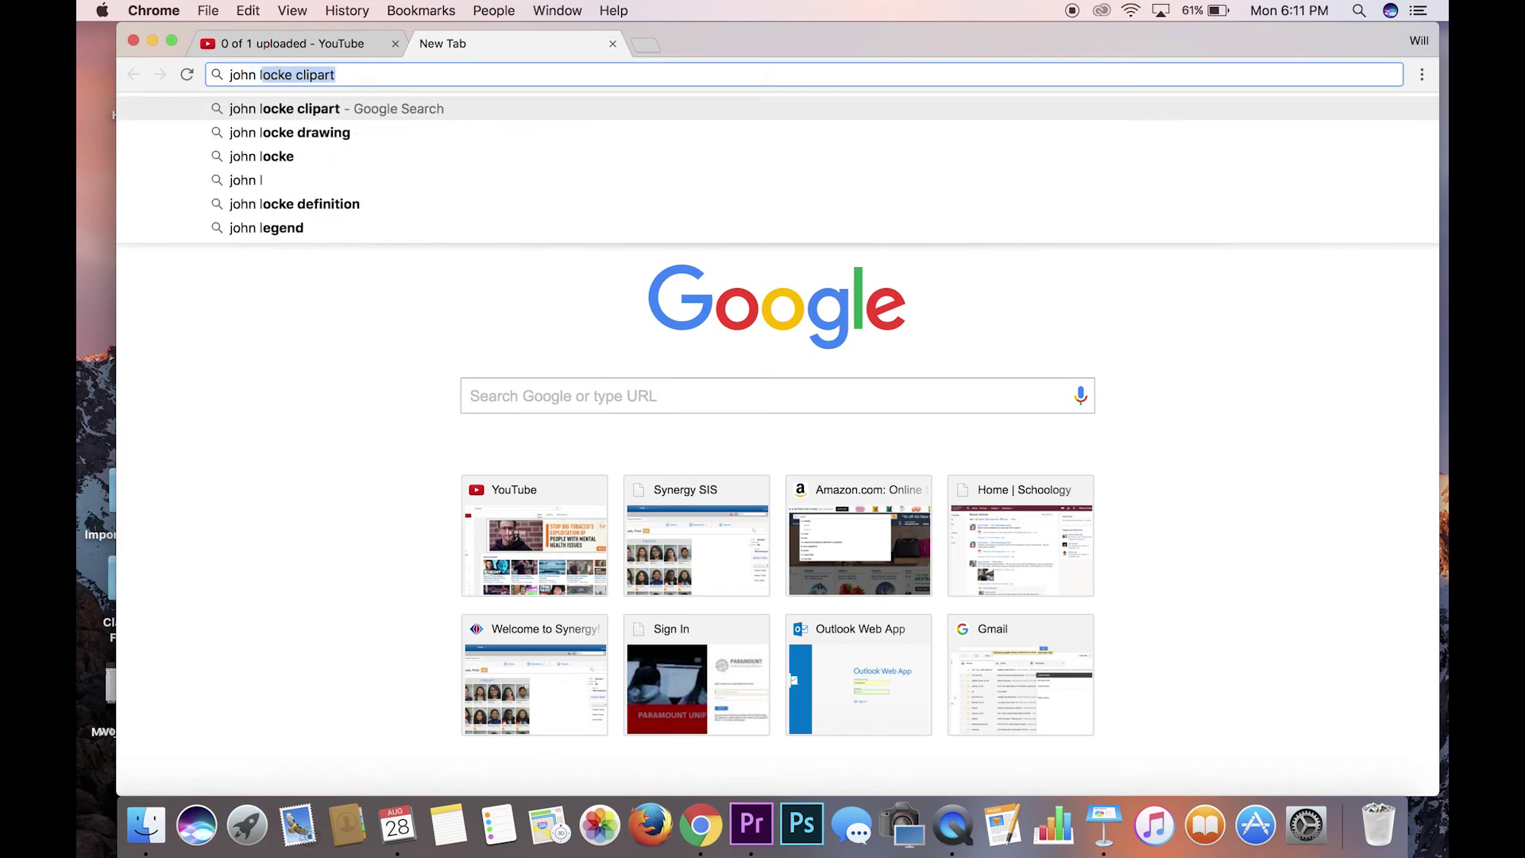
key(Return)
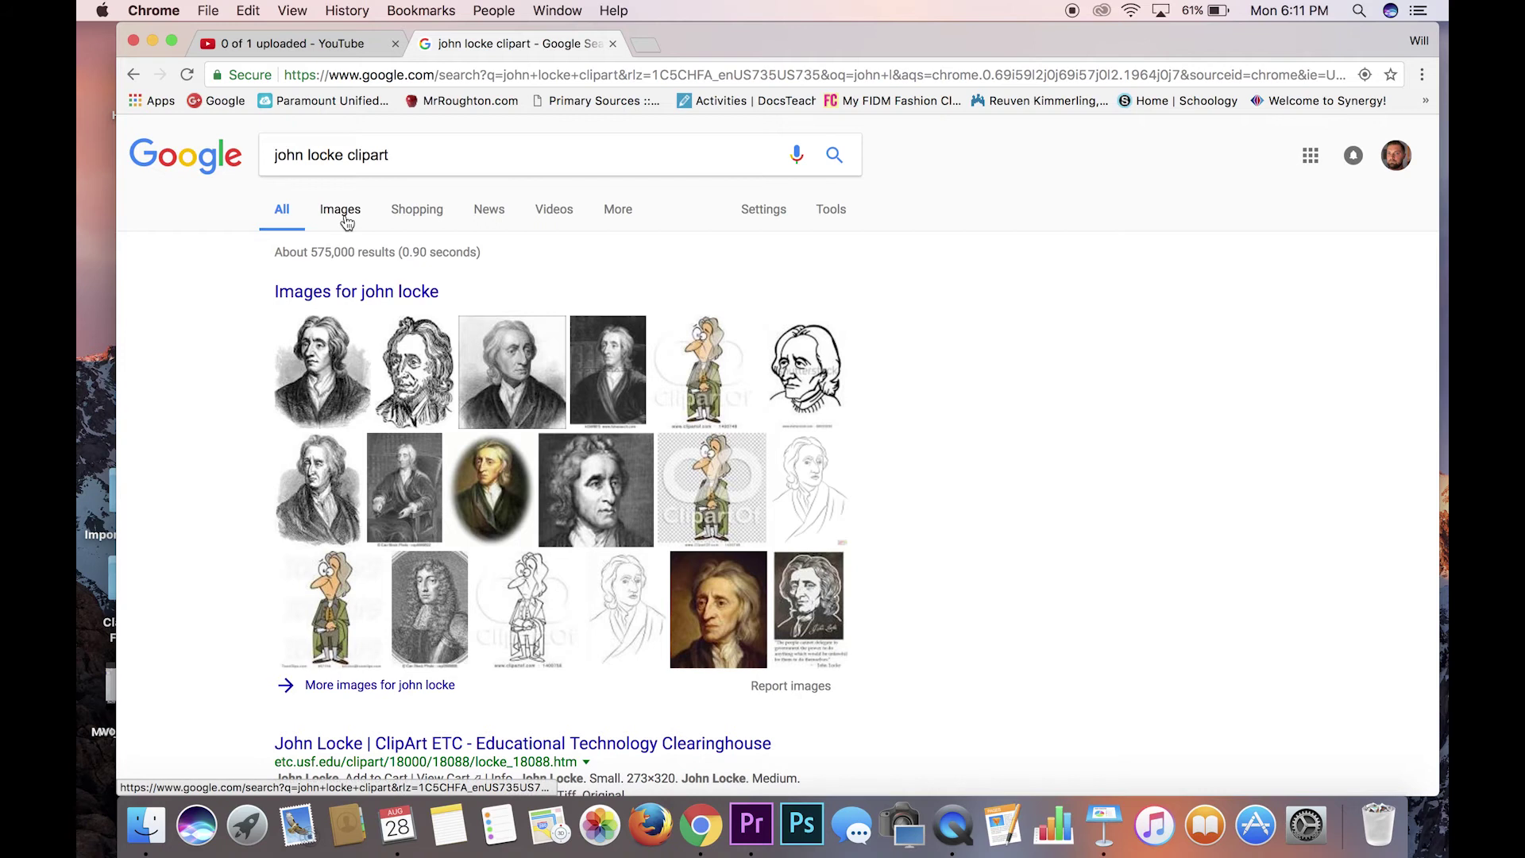
click(340, 210)
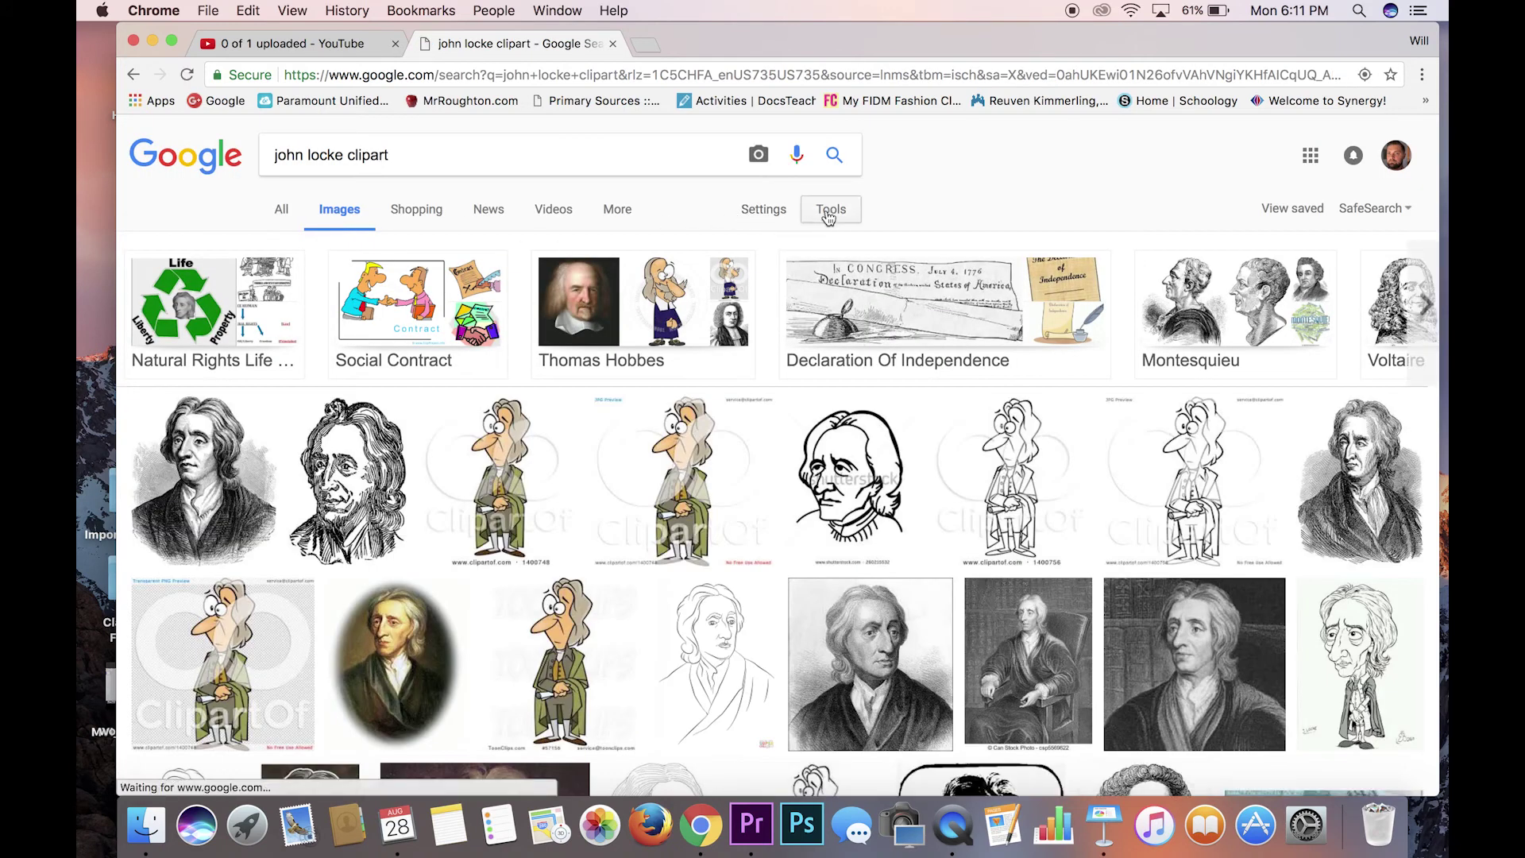
click(831, 210)
click(276, 247)
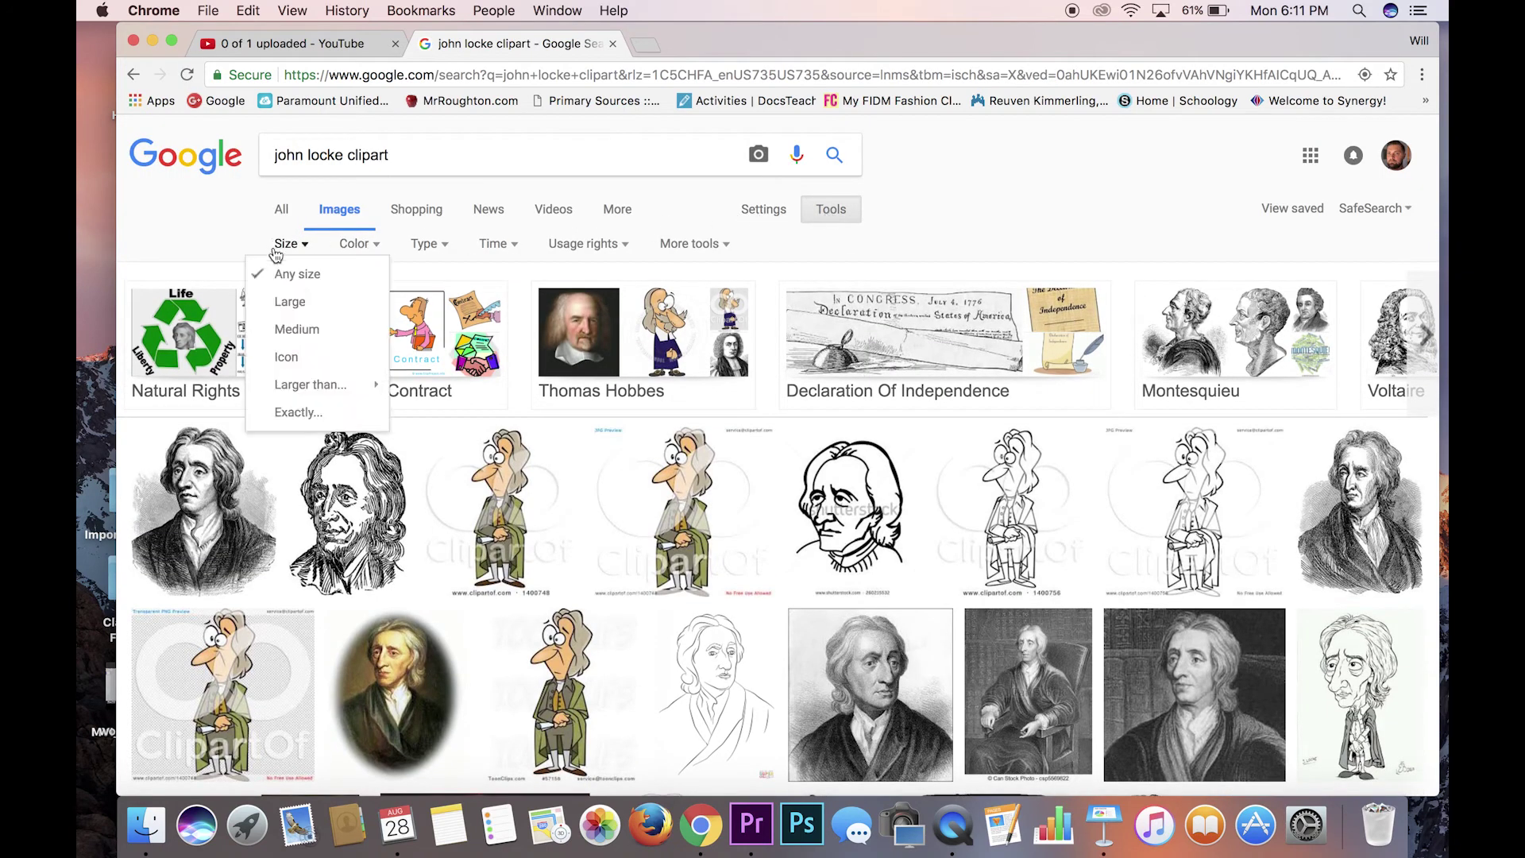
click(271, 304)
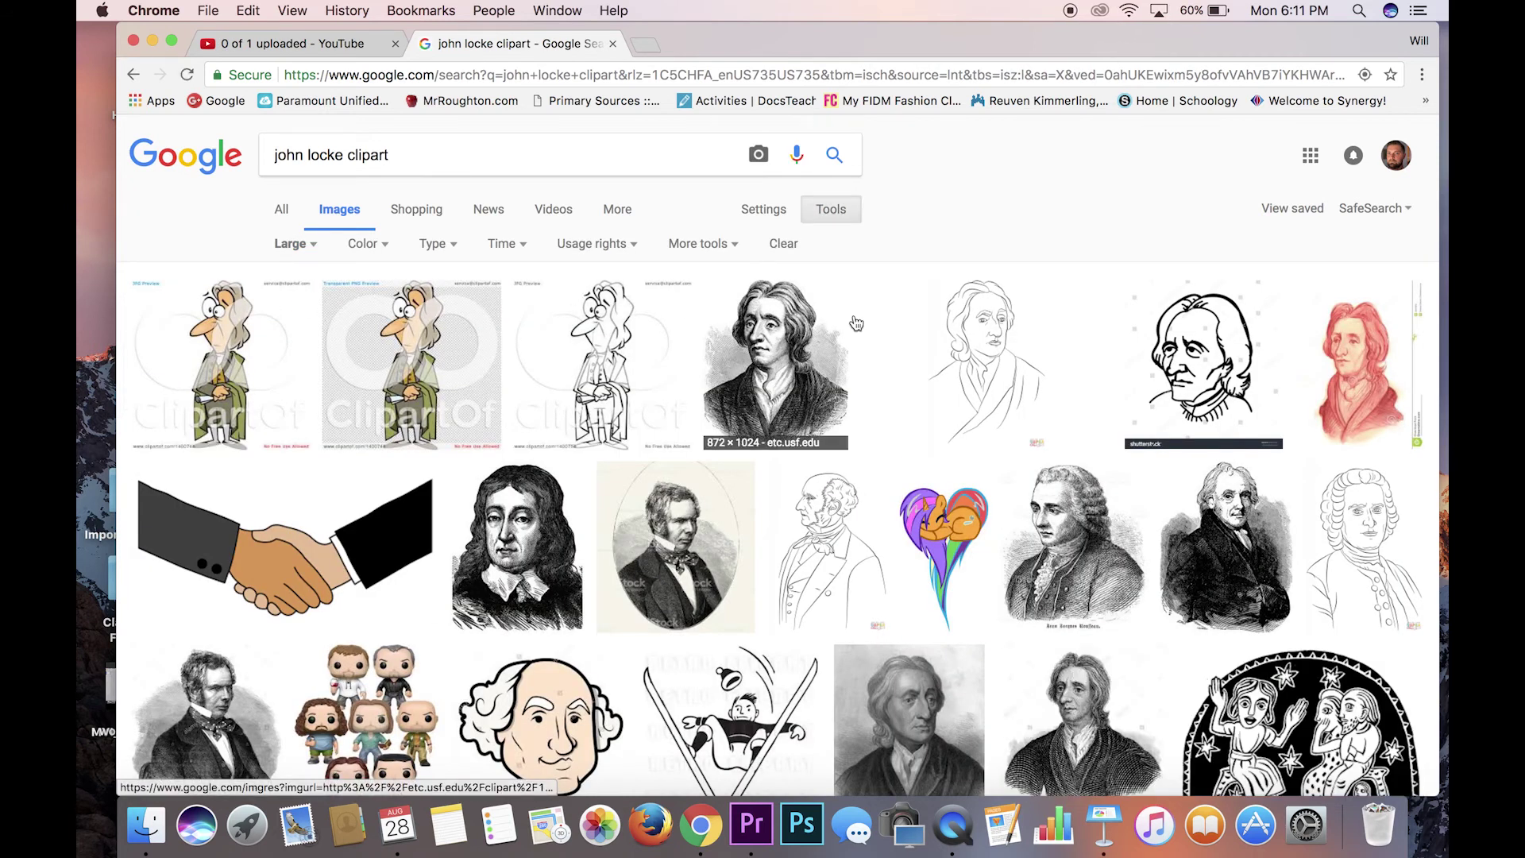
Step: Open the John Locke engraving preview and drag the full-size image out
scroll(893, 317, down, 2)
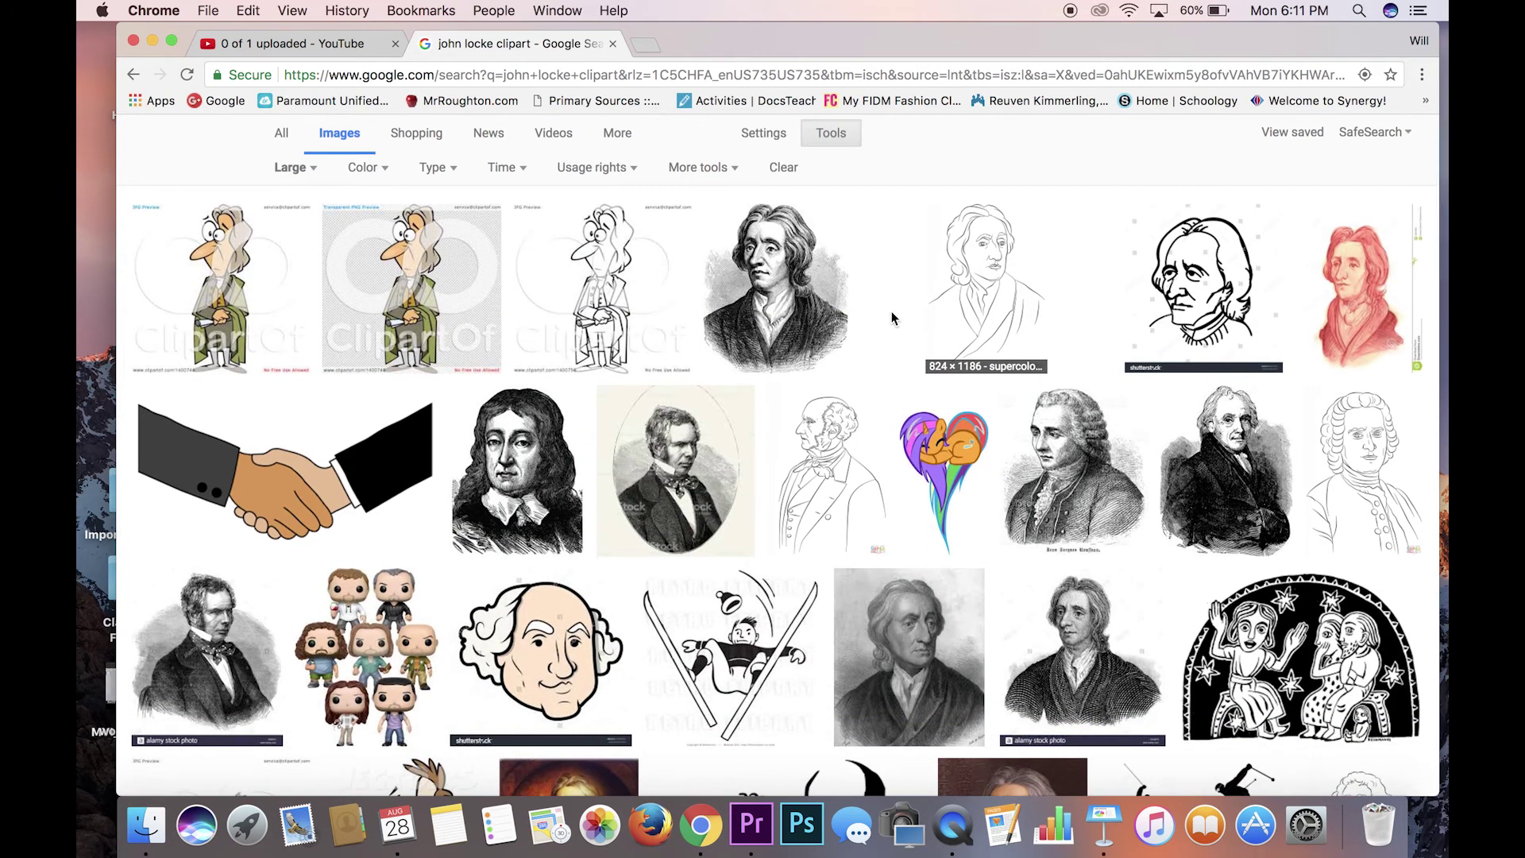
click(904, 636)
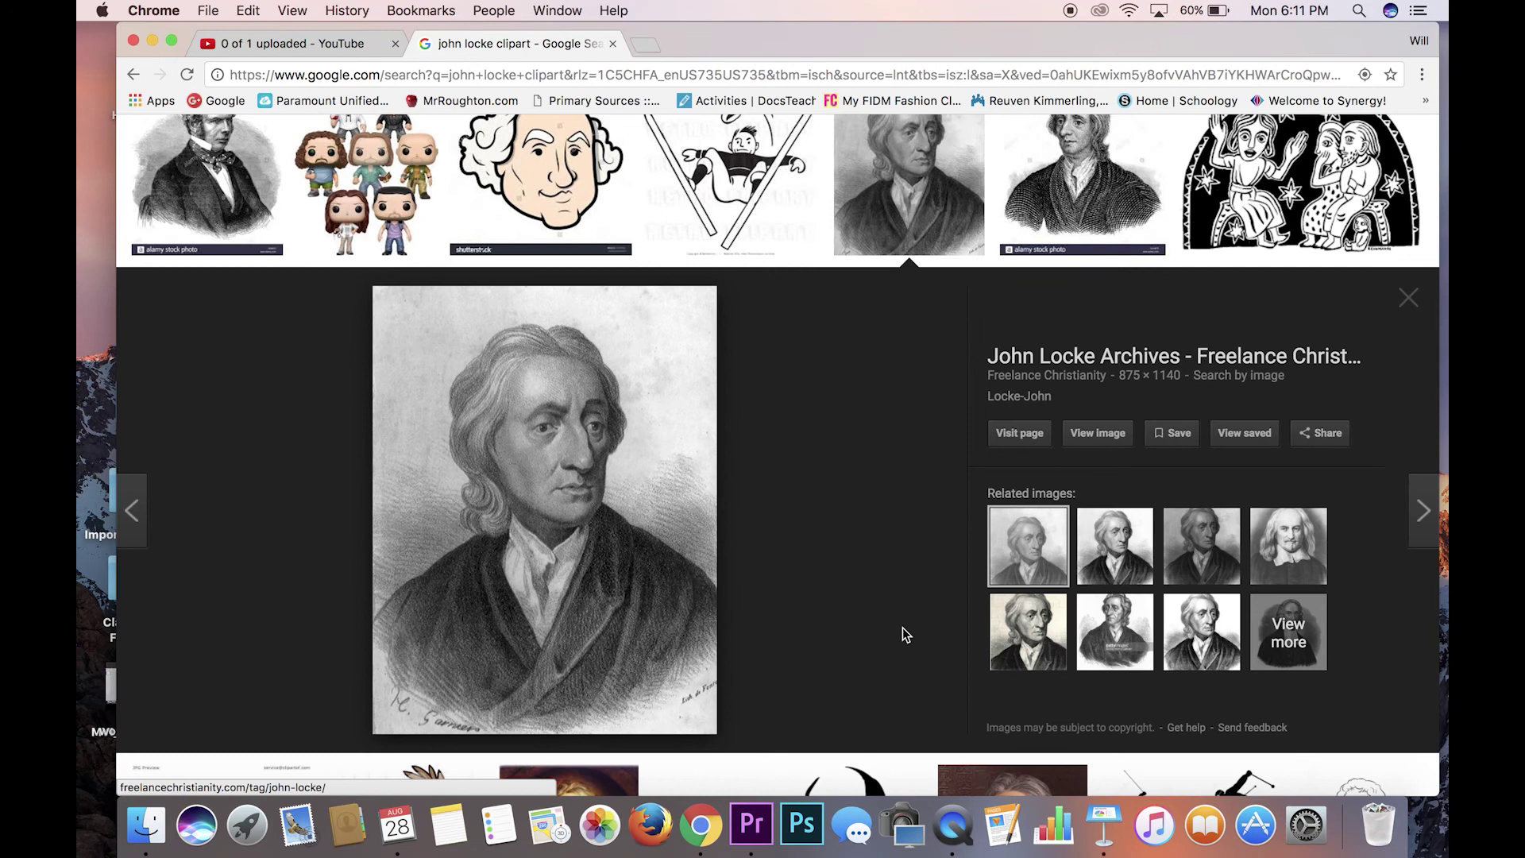
drag(530, 440, 861, 312)
Step: Drop the John Locke portrait onto the Keynote slide and shrink it from a corner
key(F11)
key(super+Tab)
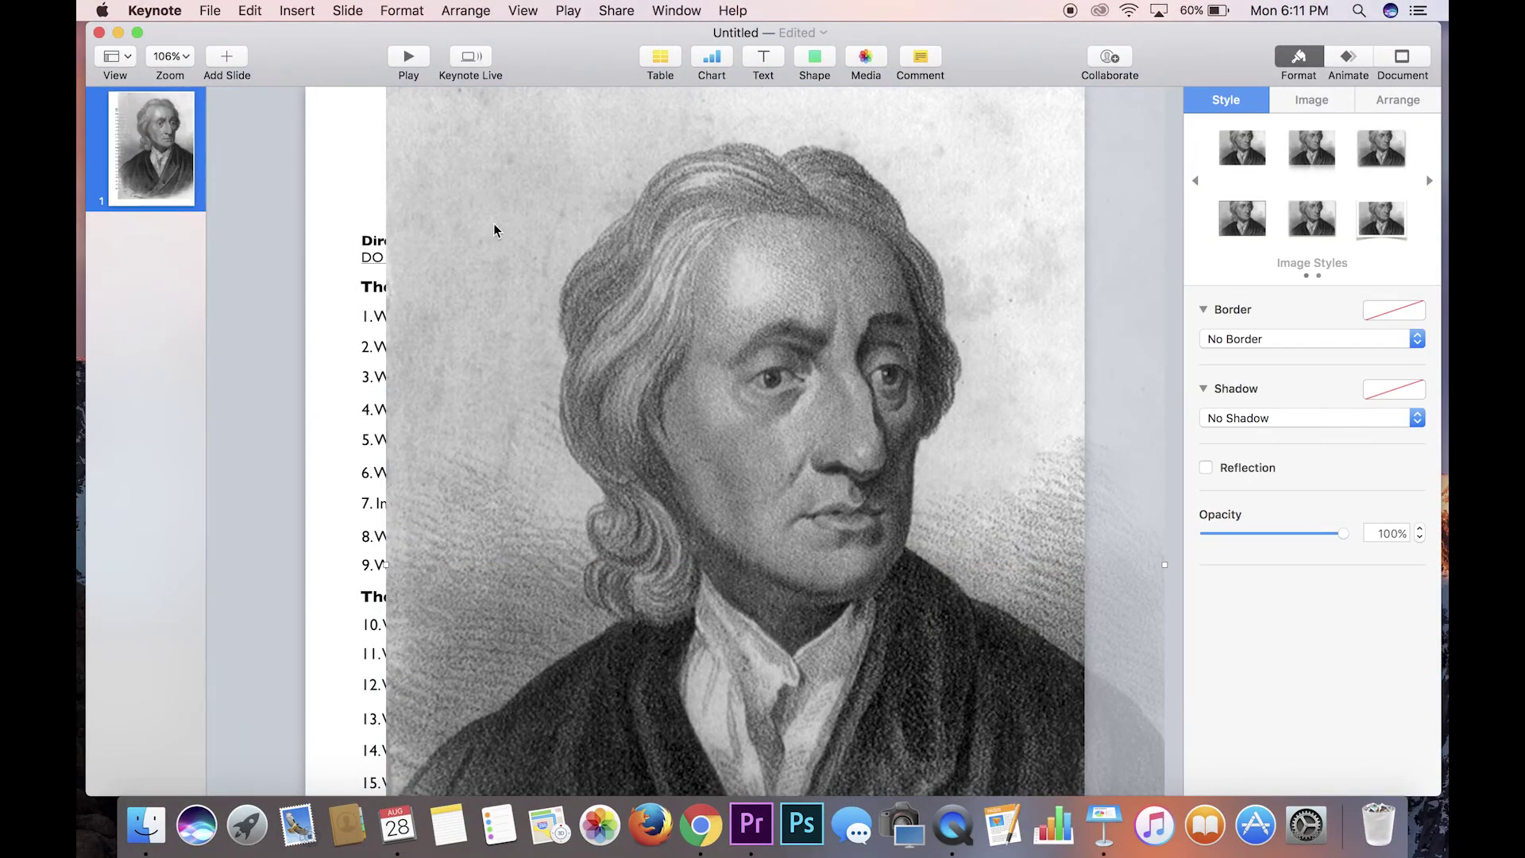
drag(500, 231, 519, 396)
drag(413, 220, 640, 536)
scroll(787, 526, down, 5)
scroll(568, 405, up, 3)
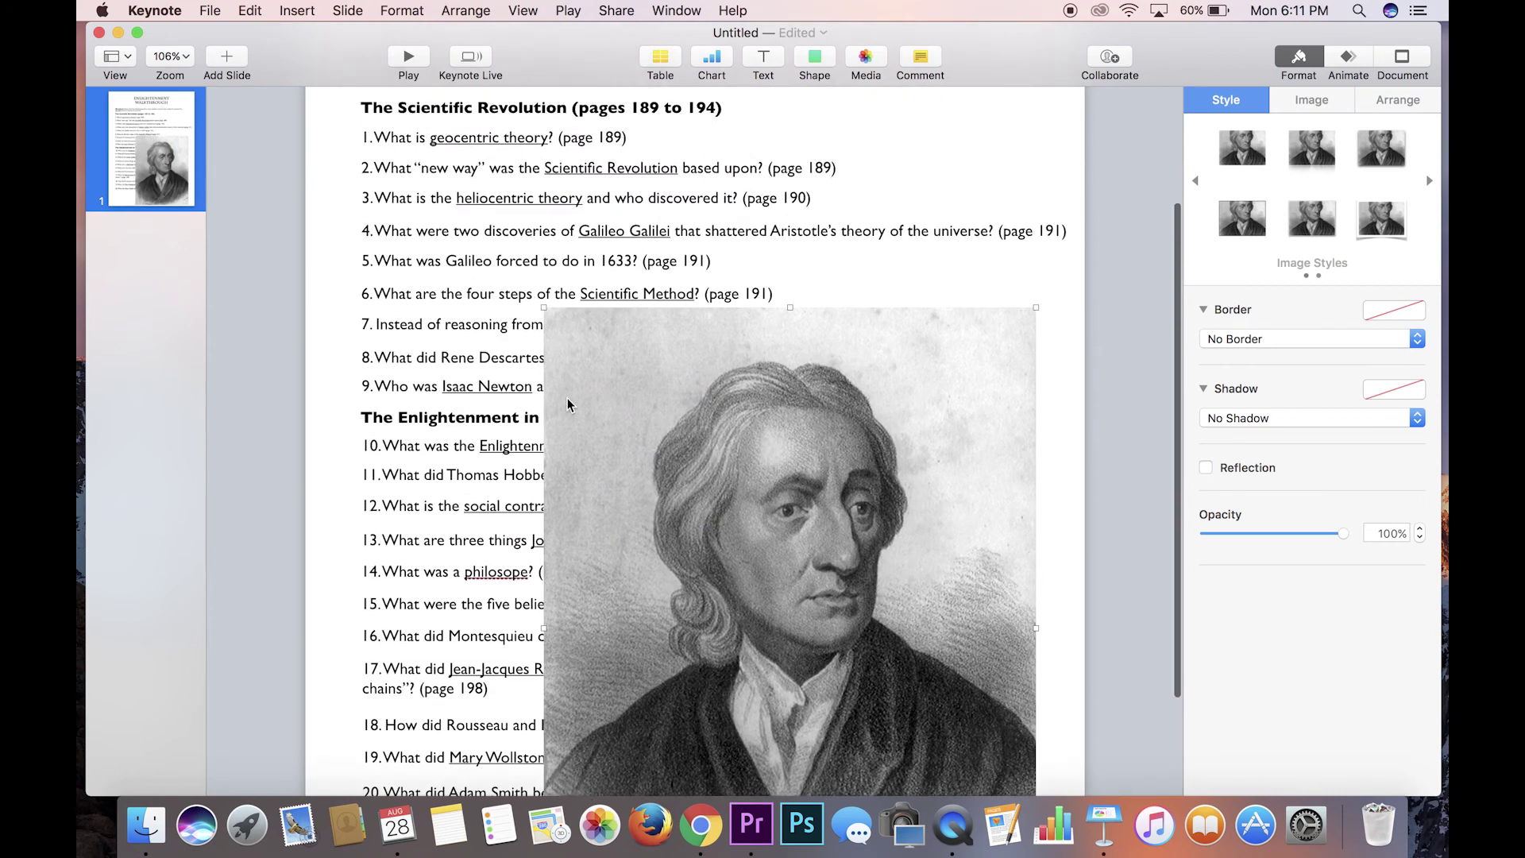
scroll(567, 405, up, 1)
click(548, 327)
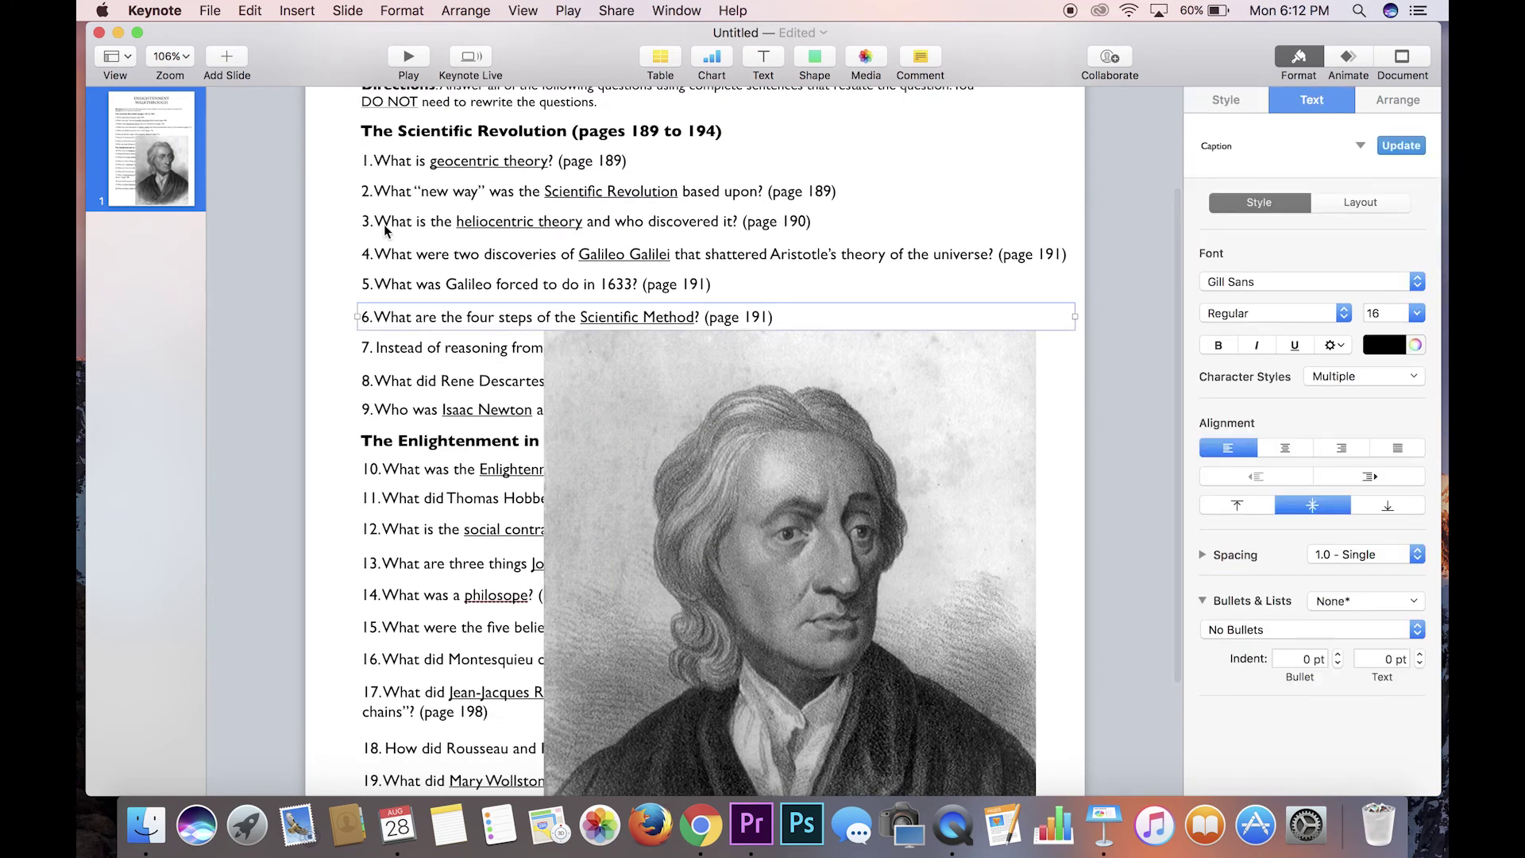
Step: At 50% zoom, shrink the portrait much smaller into the top-right corner beside the title
click(173, 61)
click(179, 100)
click(642, 409)
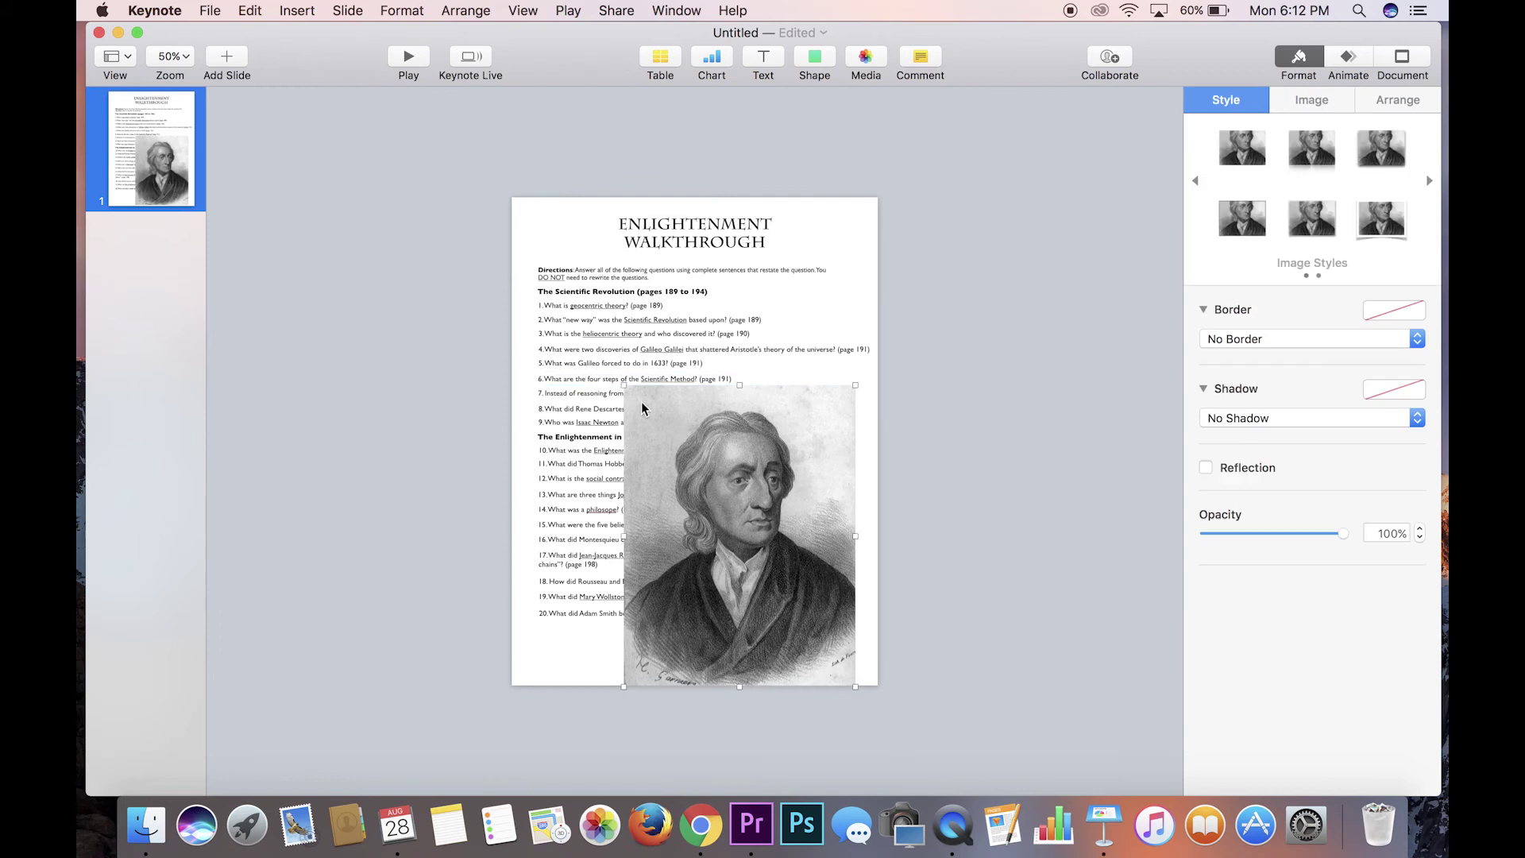
drag(628, 389, 799, 220)
scroll(811, 244, up, 3)
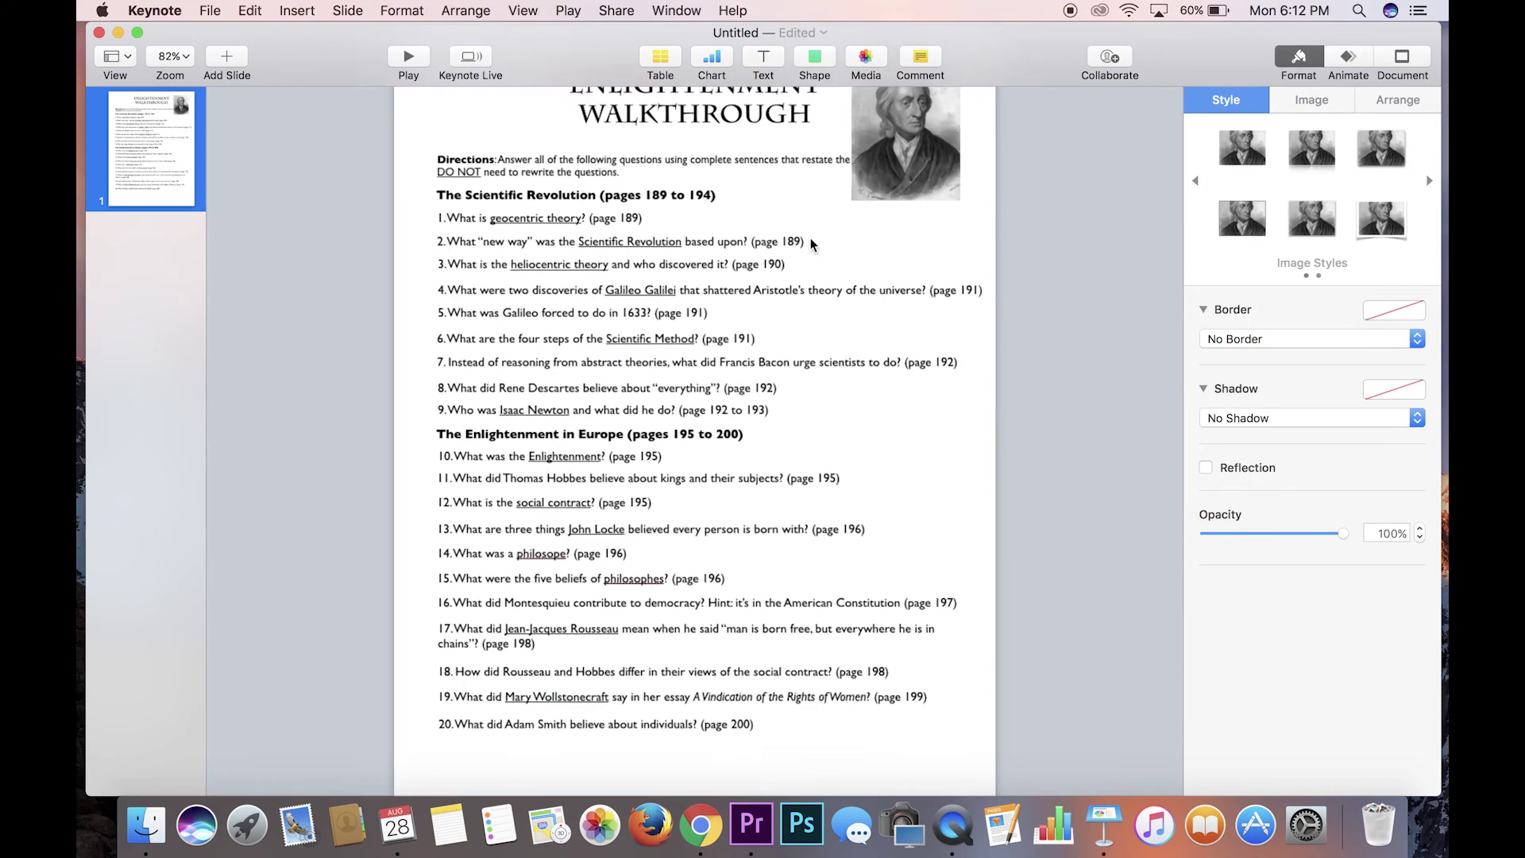
scroll(811, 244, up, 2)
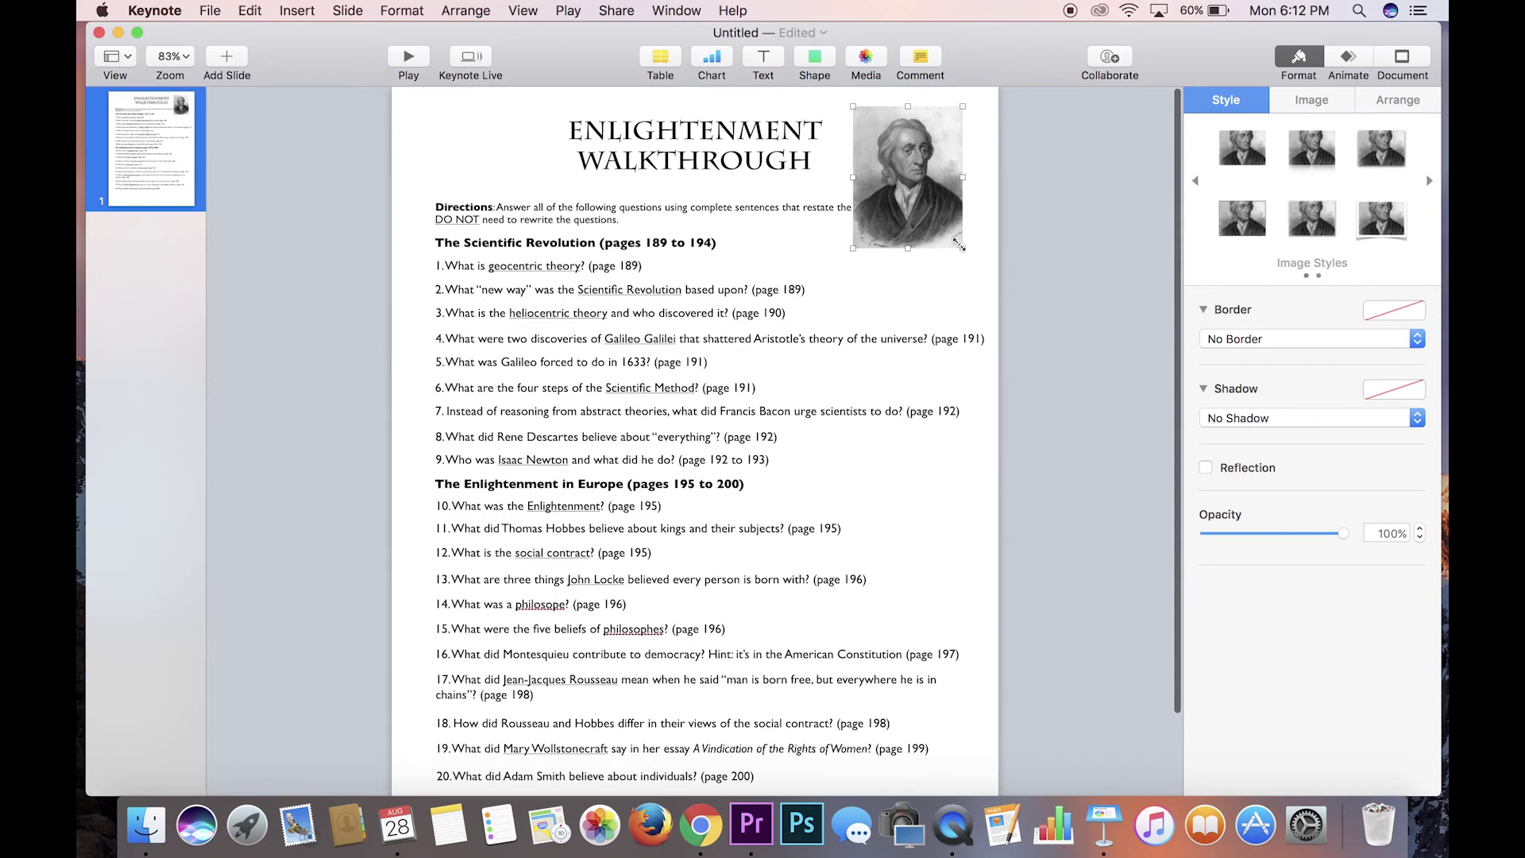
click(1320, 102)
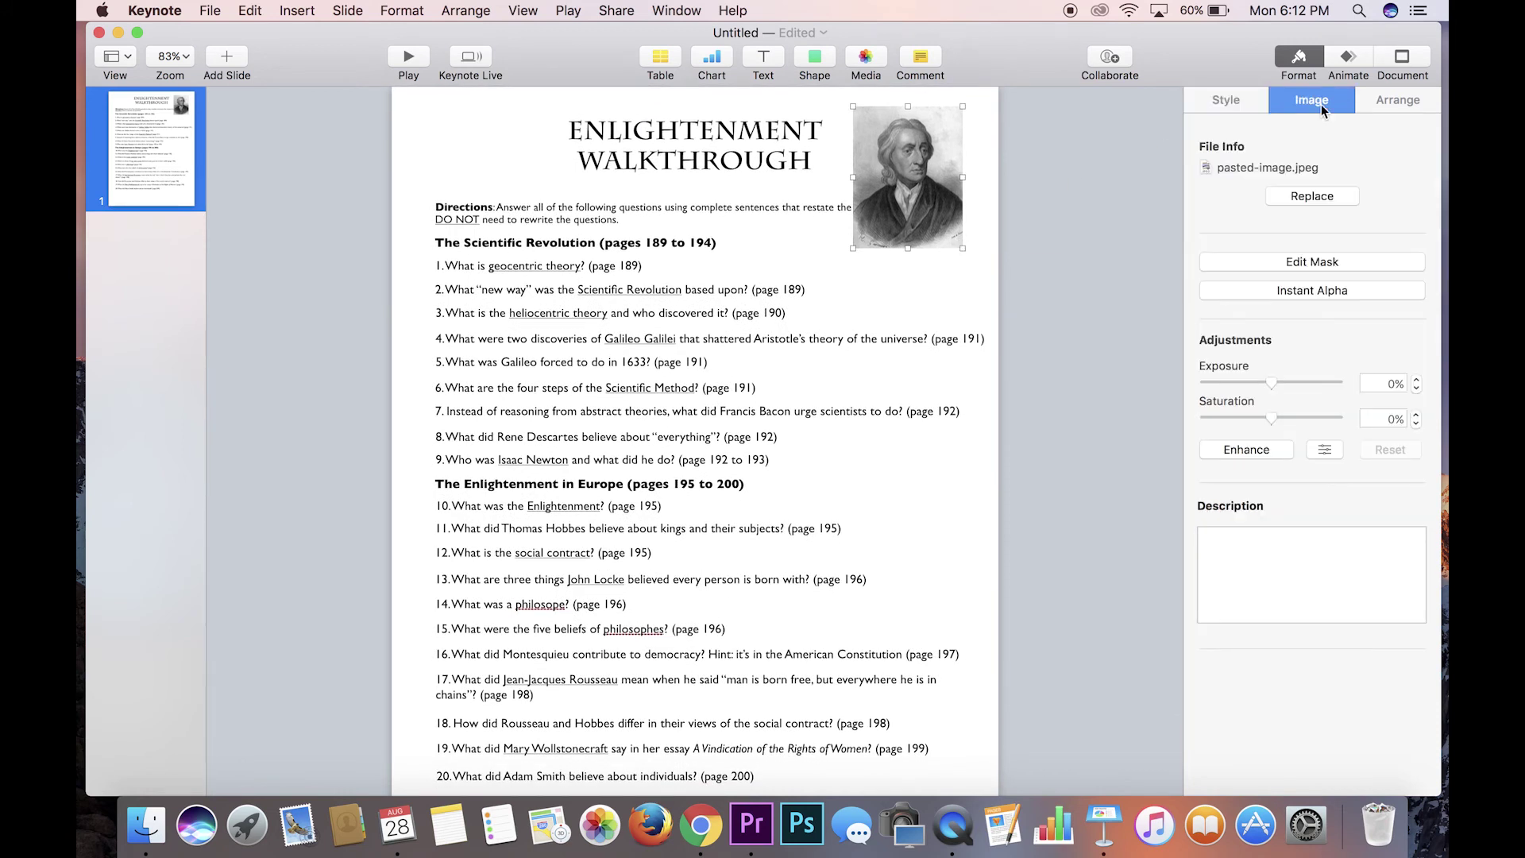
Step: Mask the portrait by trimming its top, bottom, left and right edges
click(1298, 265)
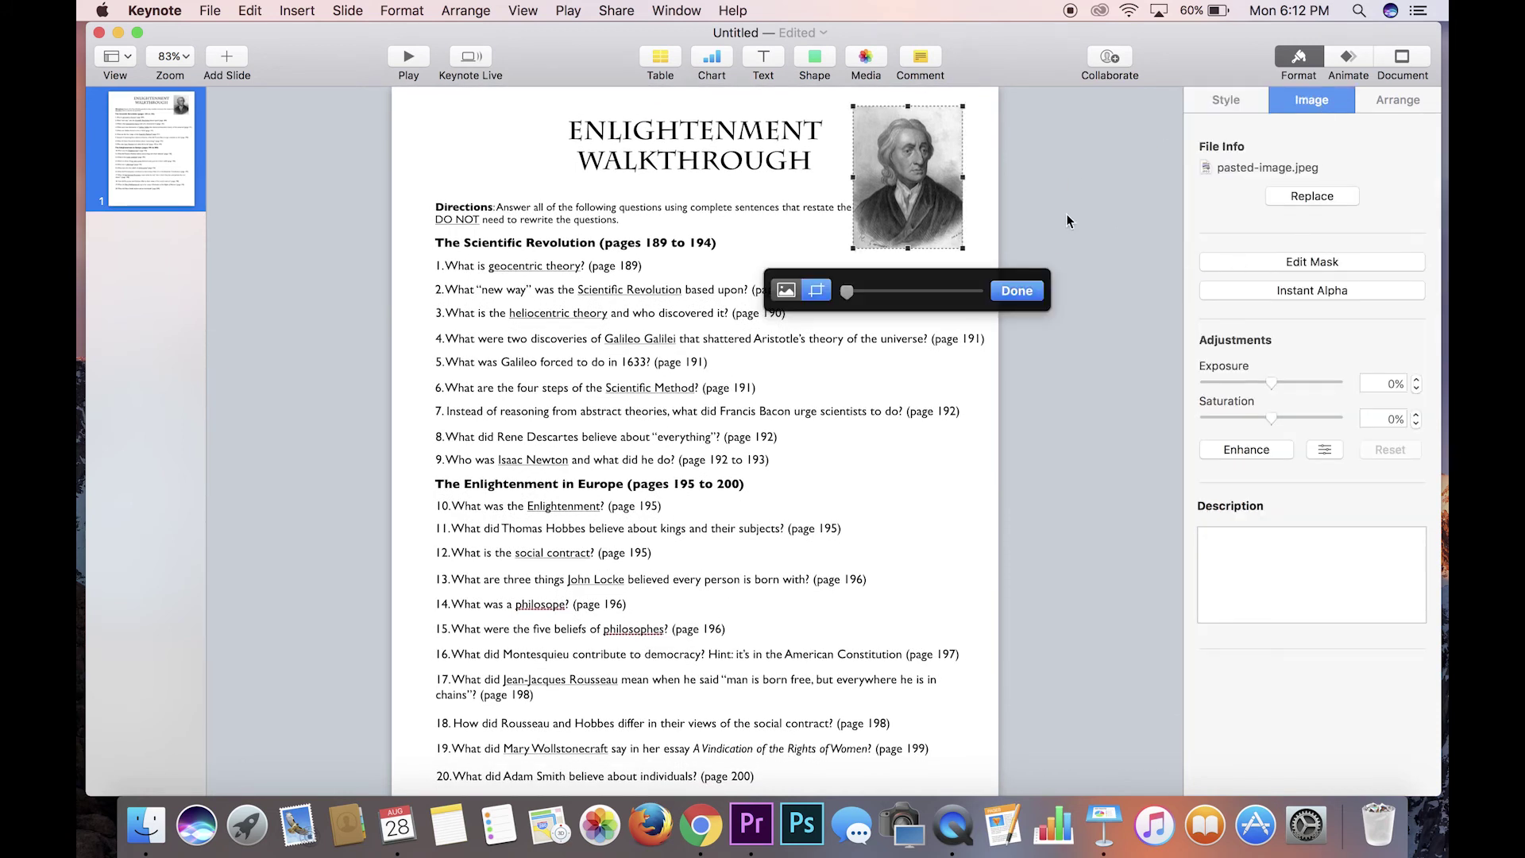
drag(908, 247, 908, 223)
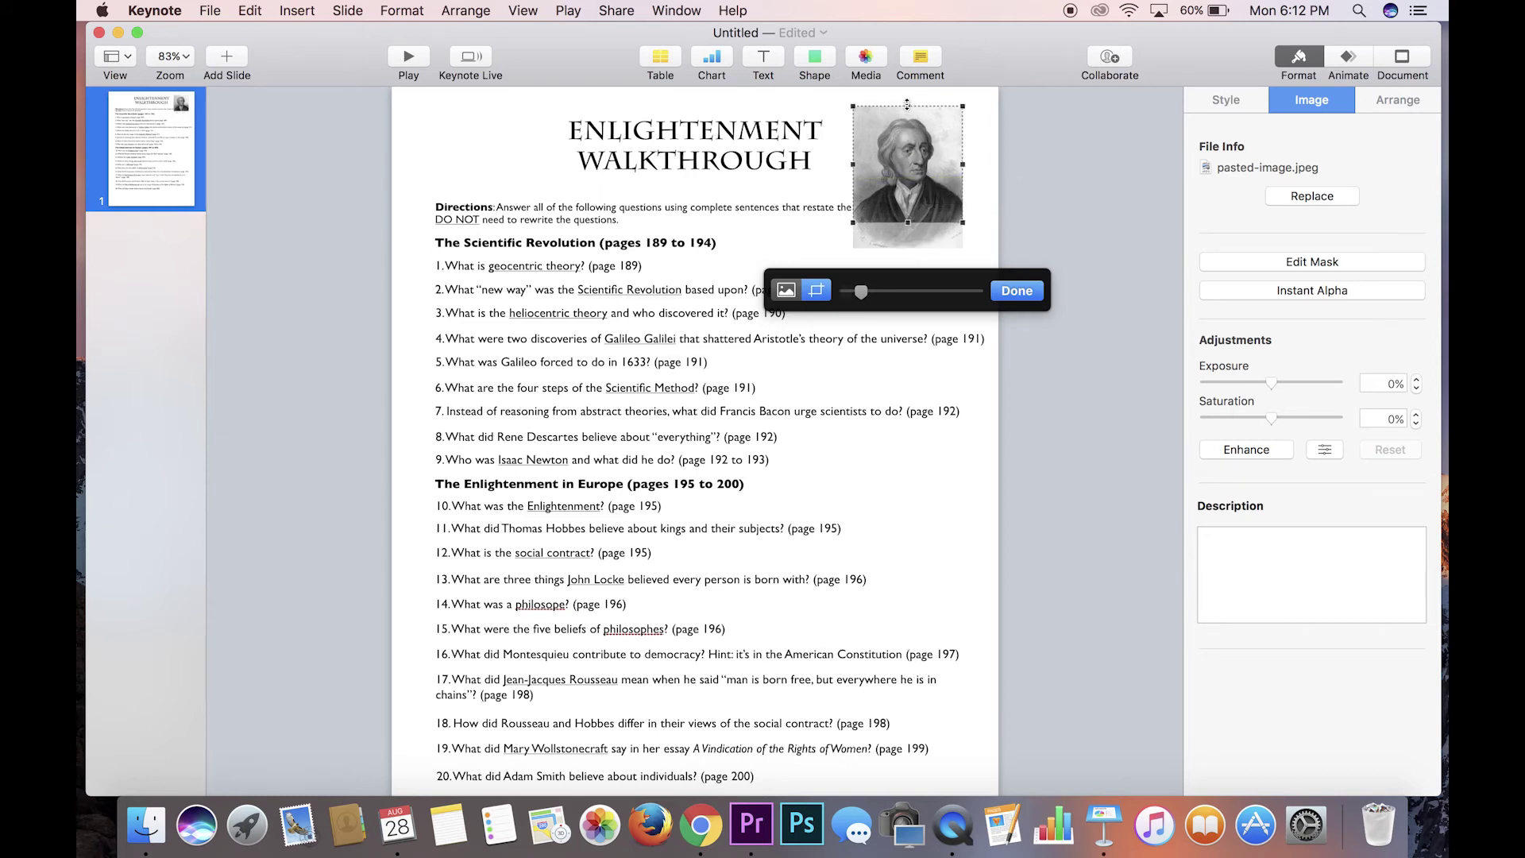
drag(908, 106, 908, 115)
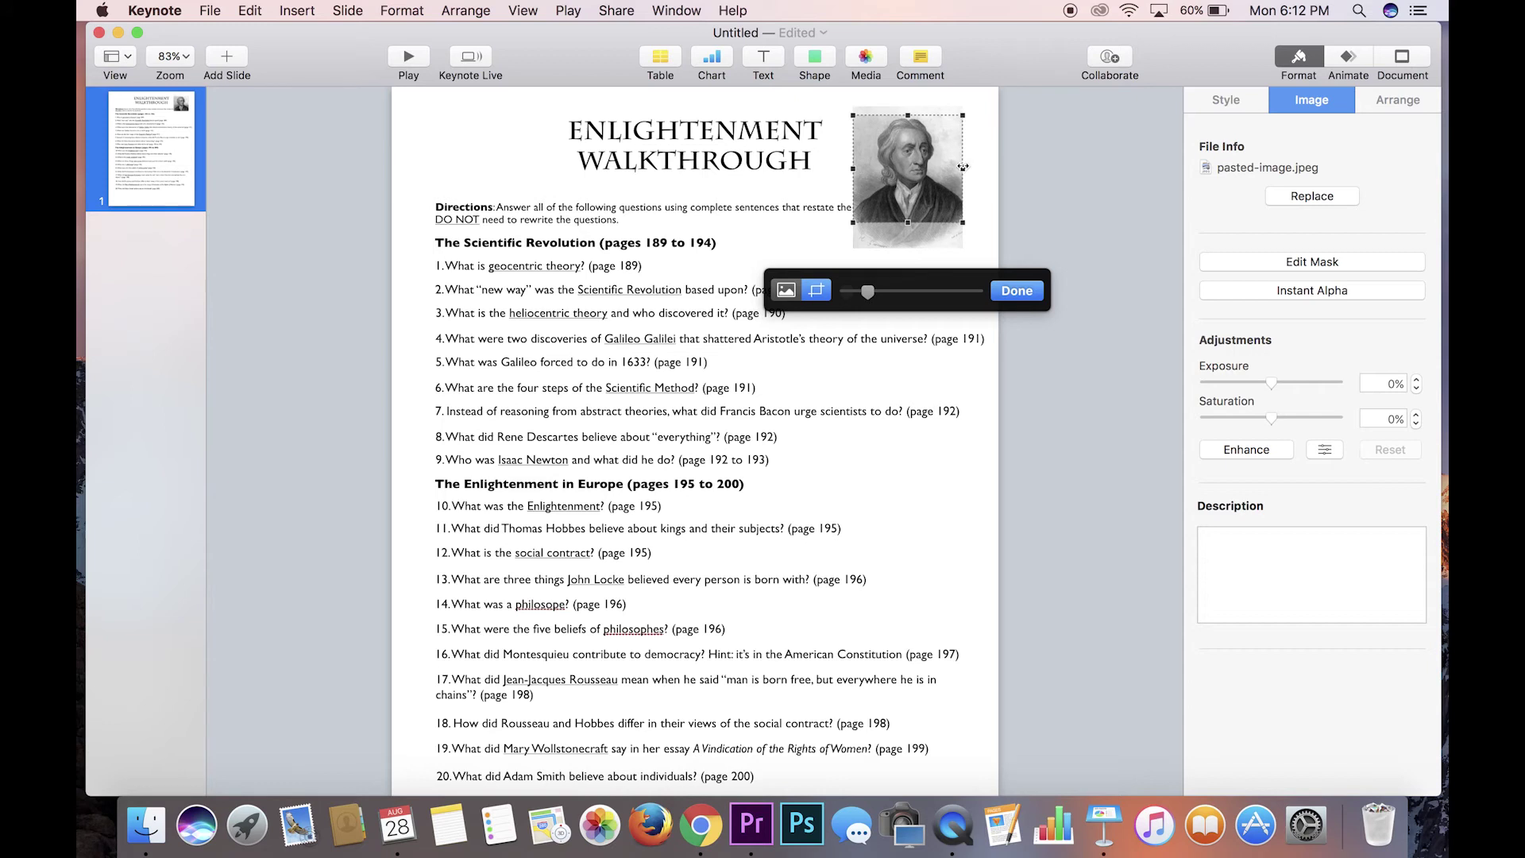
drag(964, 167, 946, 168)
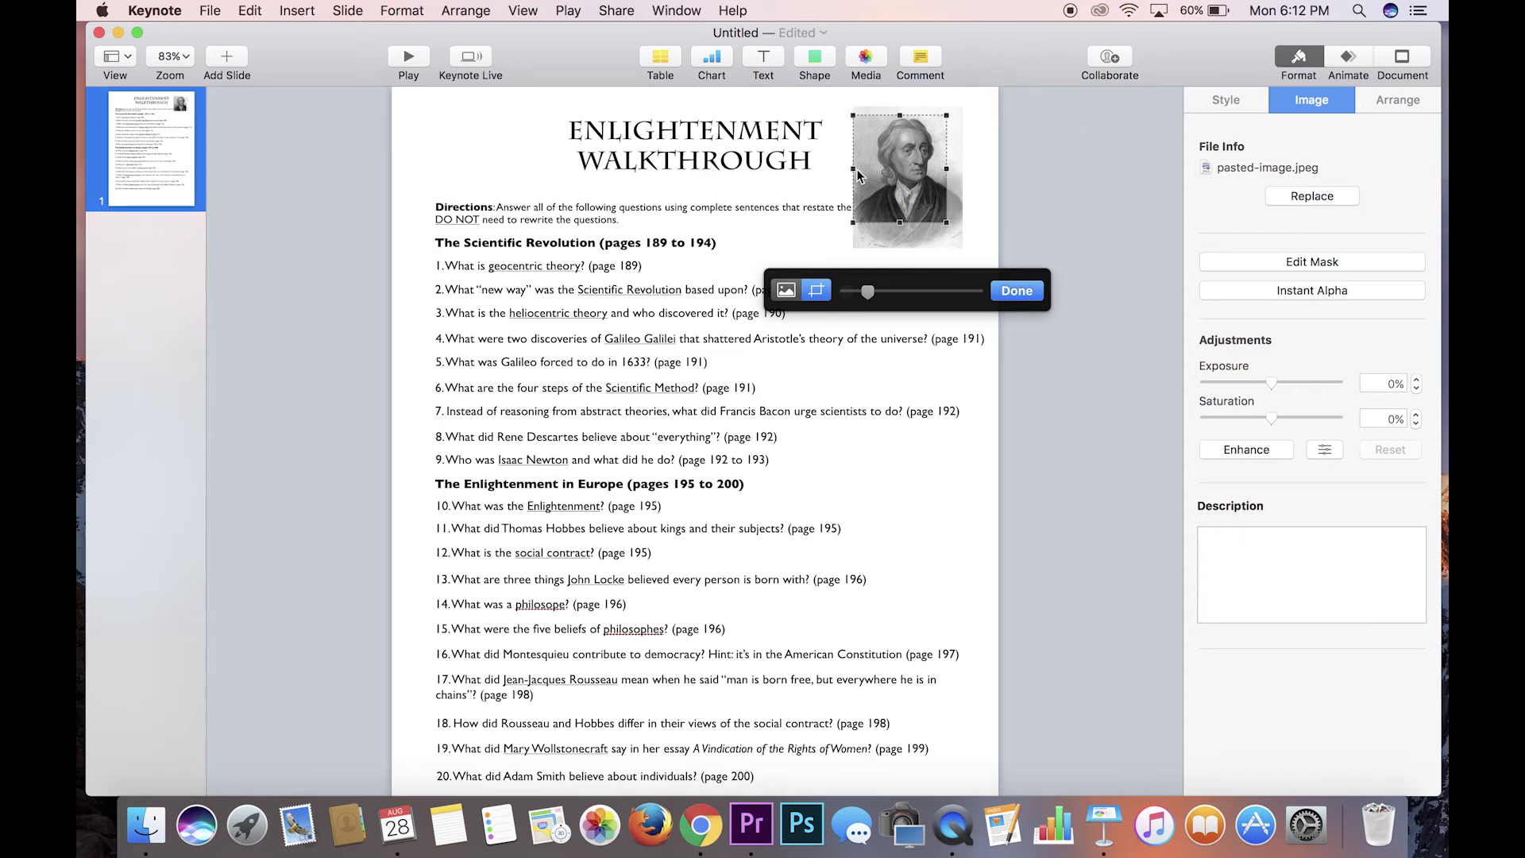
drag(853, 168, 912, 182)
click(1015, 292)
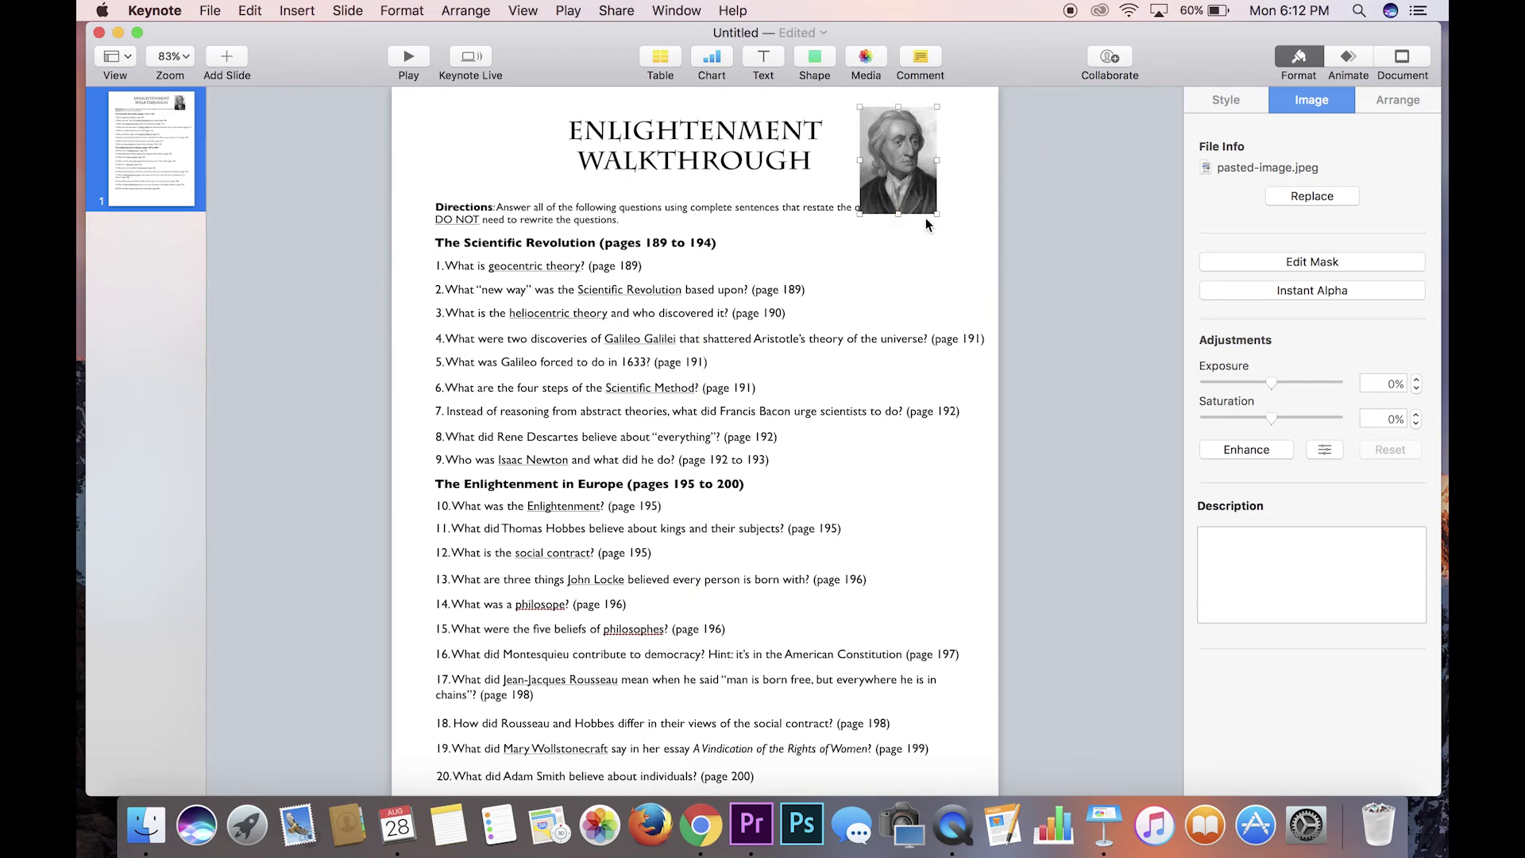
Step: Re-edit the mask to trim more off the portrait's bottom
click(1255, 260)
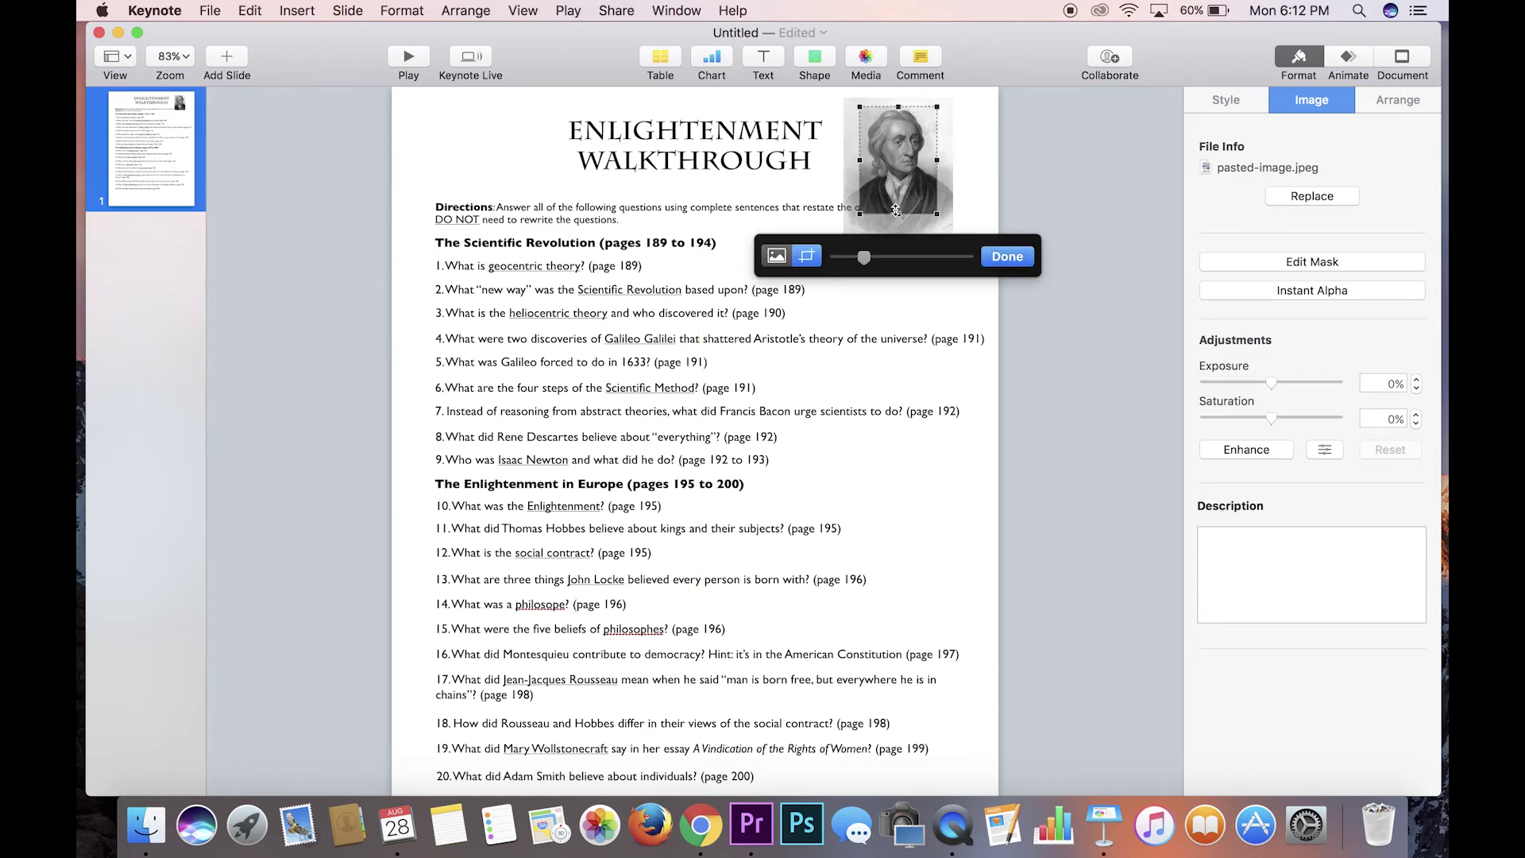
drag(898, 214, 913, 182)
click(1007, 258)
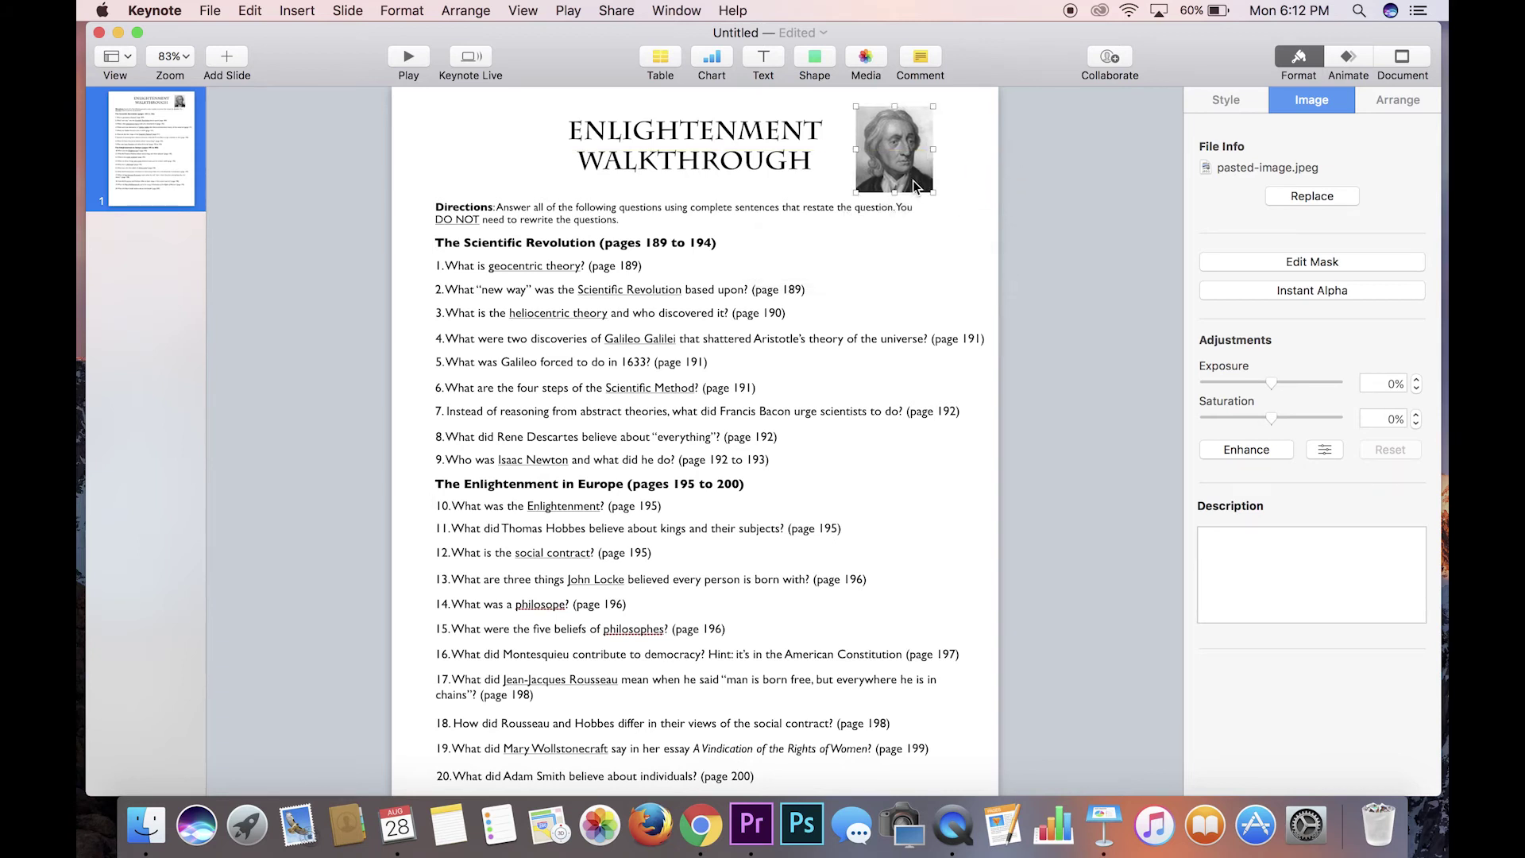
Step: Make the grey background around Locke's portrait transparent with Instant Alpha
click(1279, 294)
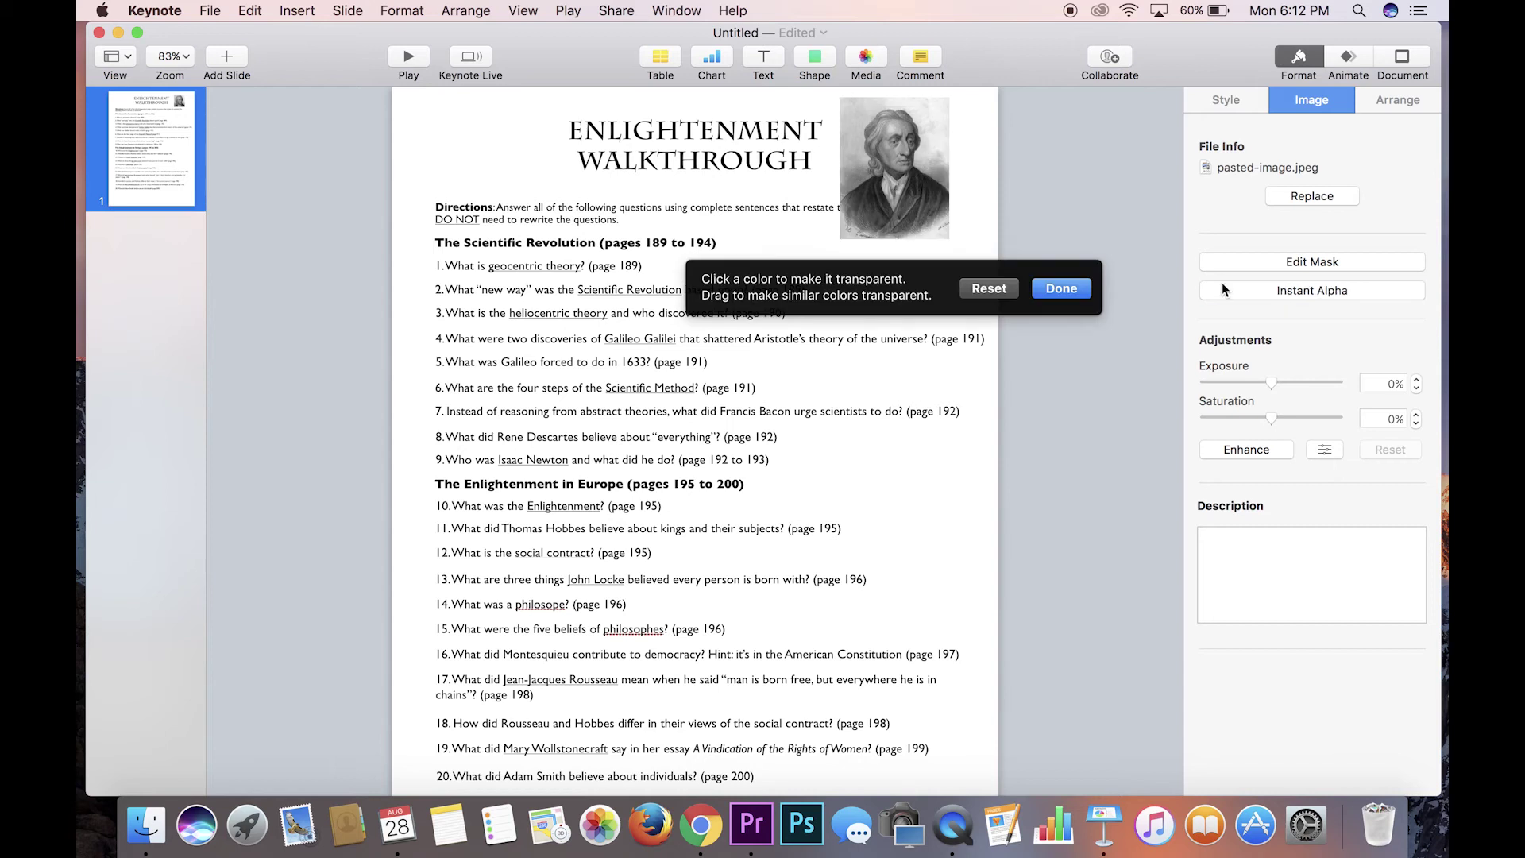
drag(934, 115, 947, 104)
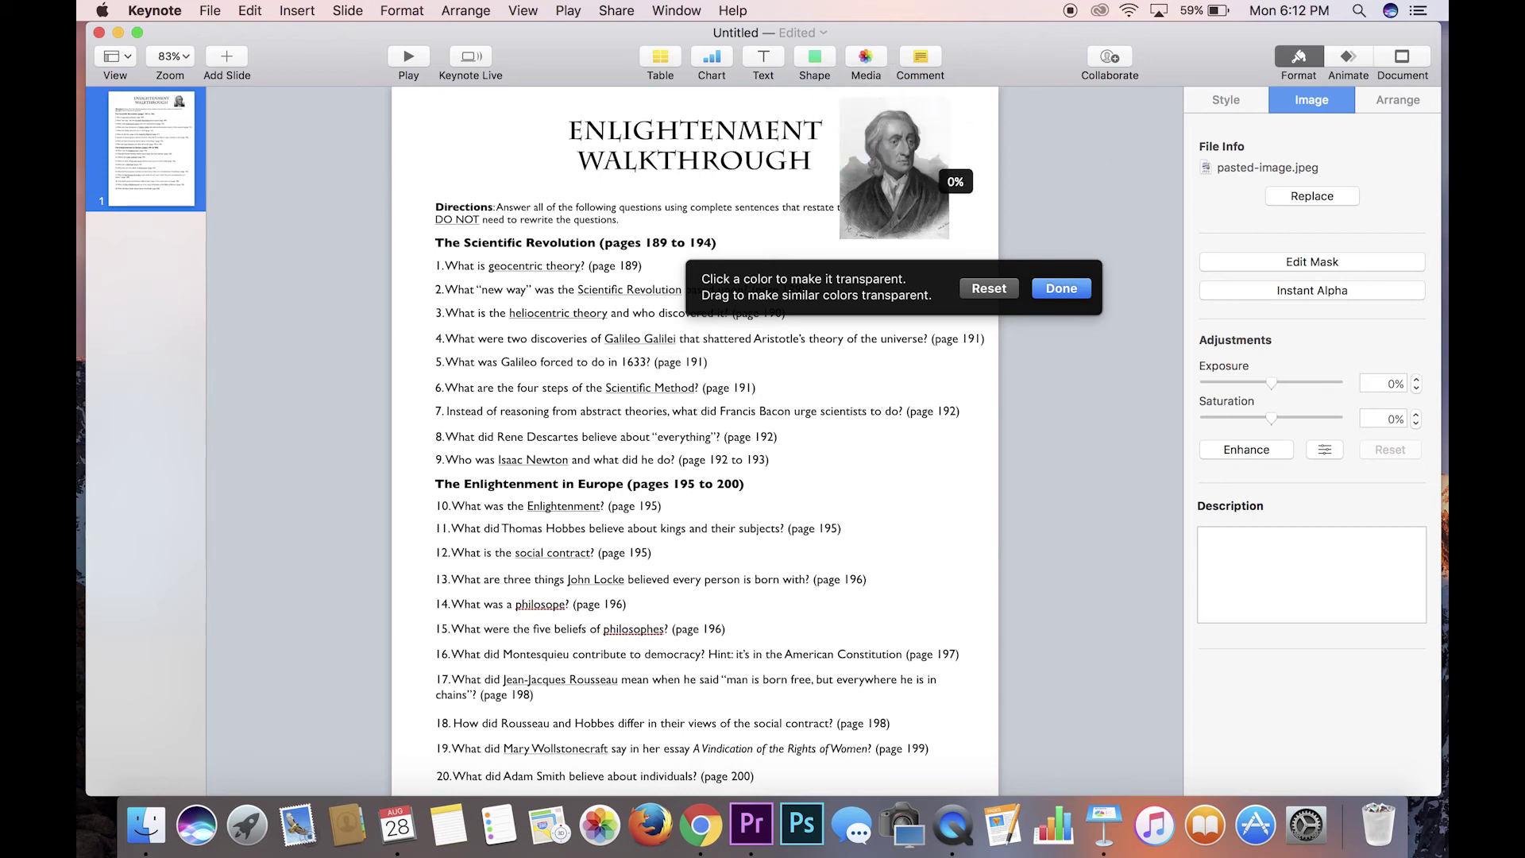
drag(941, 171, 857, 195)
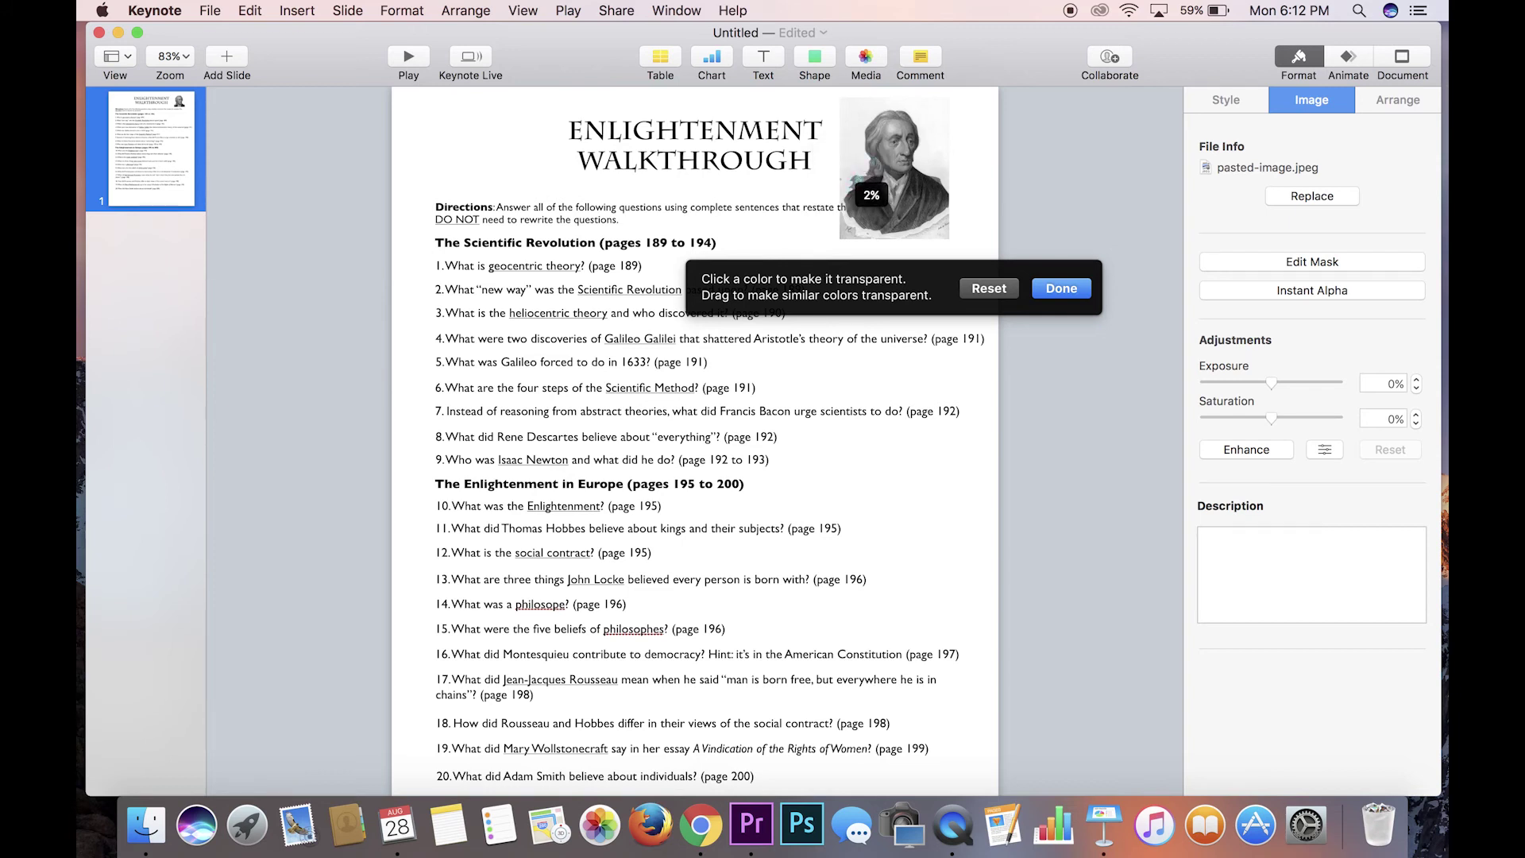
drag(856, 196, 858, 191)
click(1065, 288)
Step: Nudge the background-free portrait slightly left beside the title
click(997, 221)
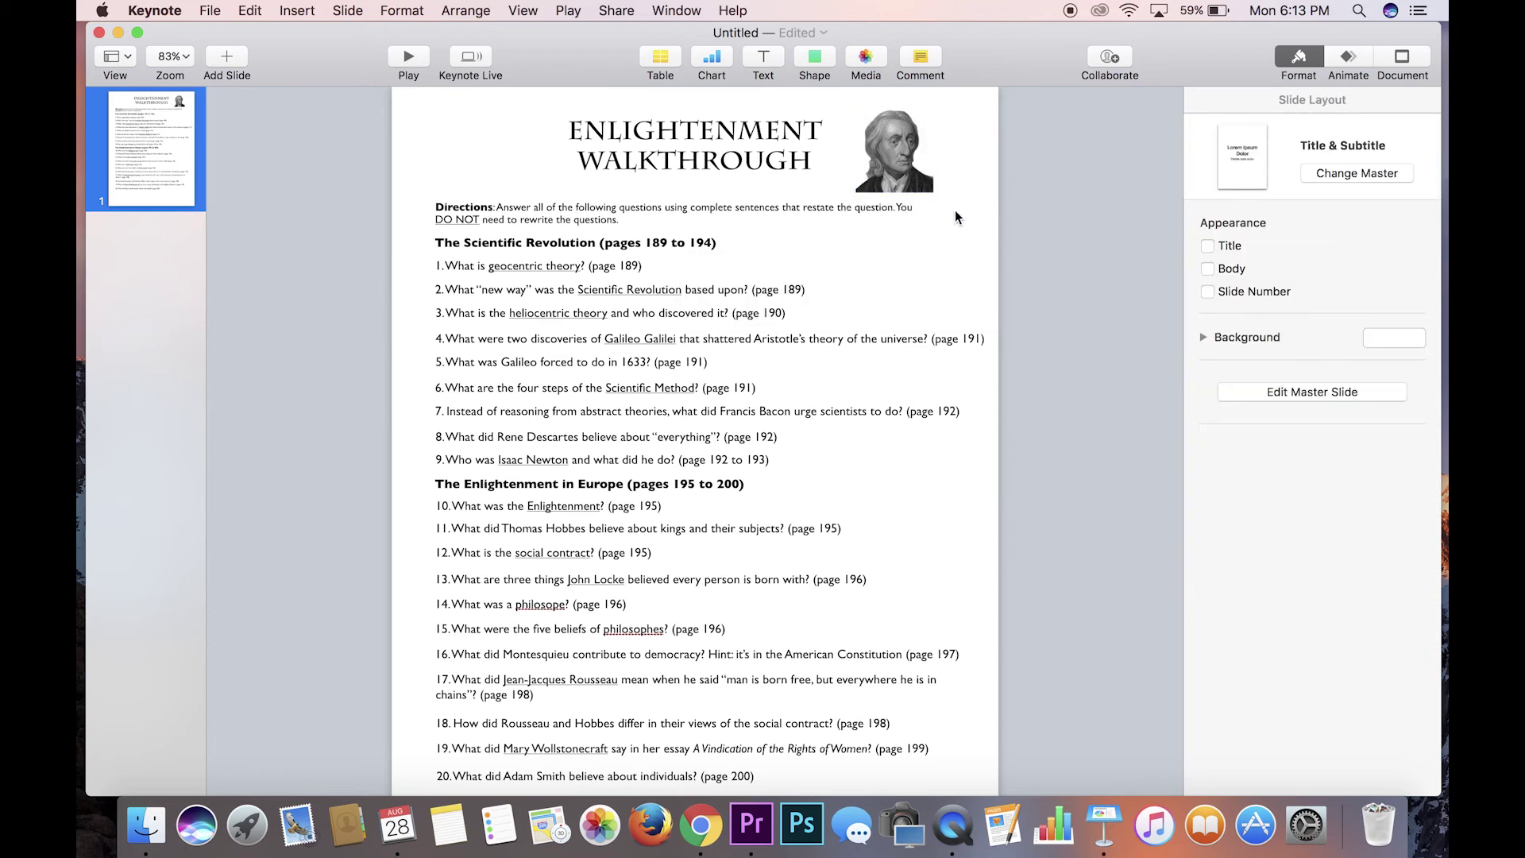
drag(894, 155, 871, 153)
click(963, 165)
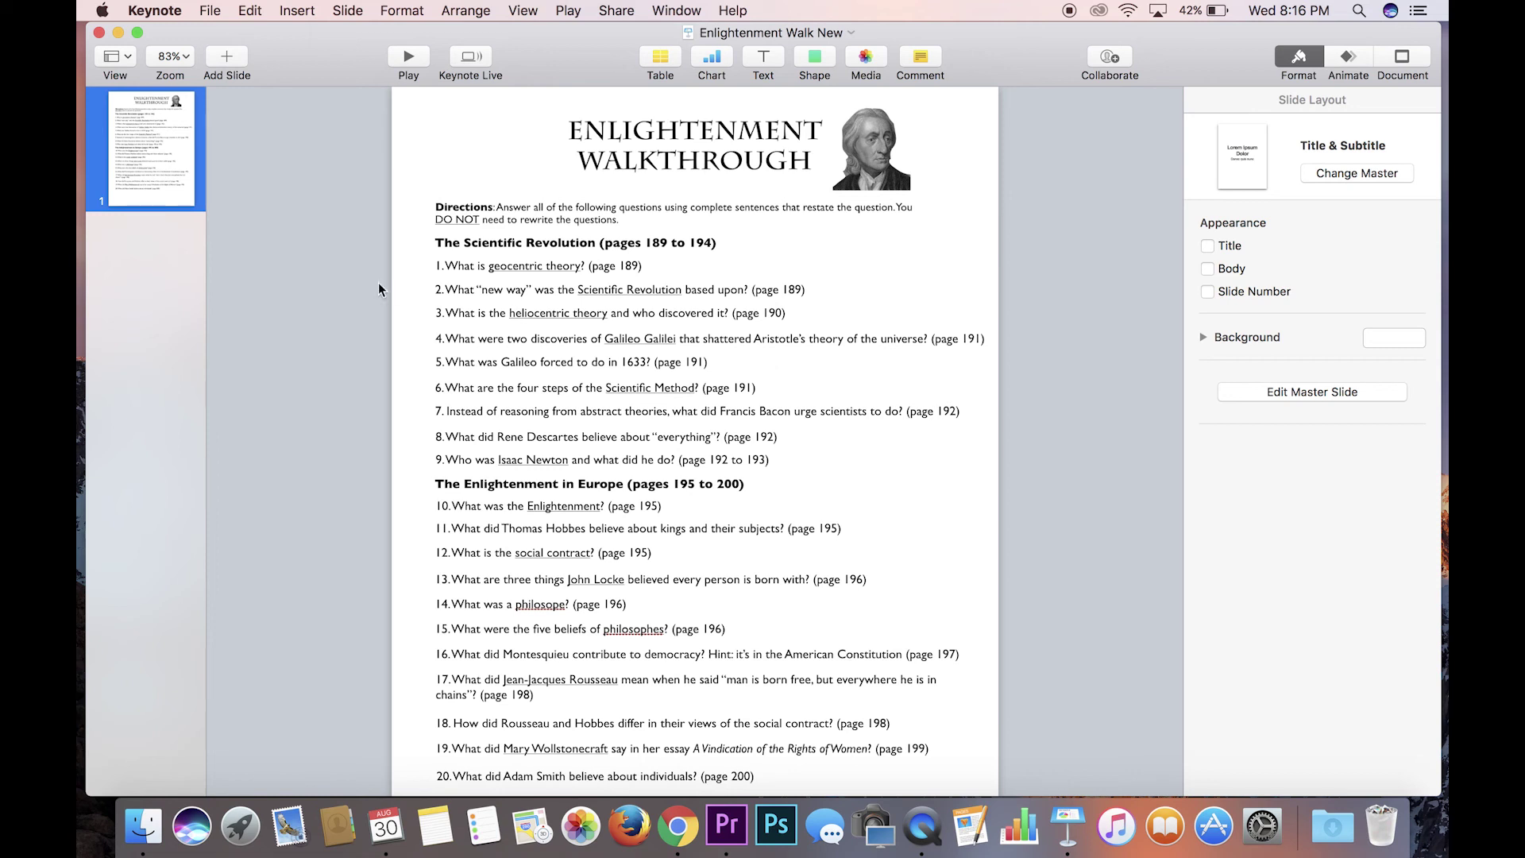
Step: Start a PDF export of the worksheet with Image Quality set to Best
click(208, 10)
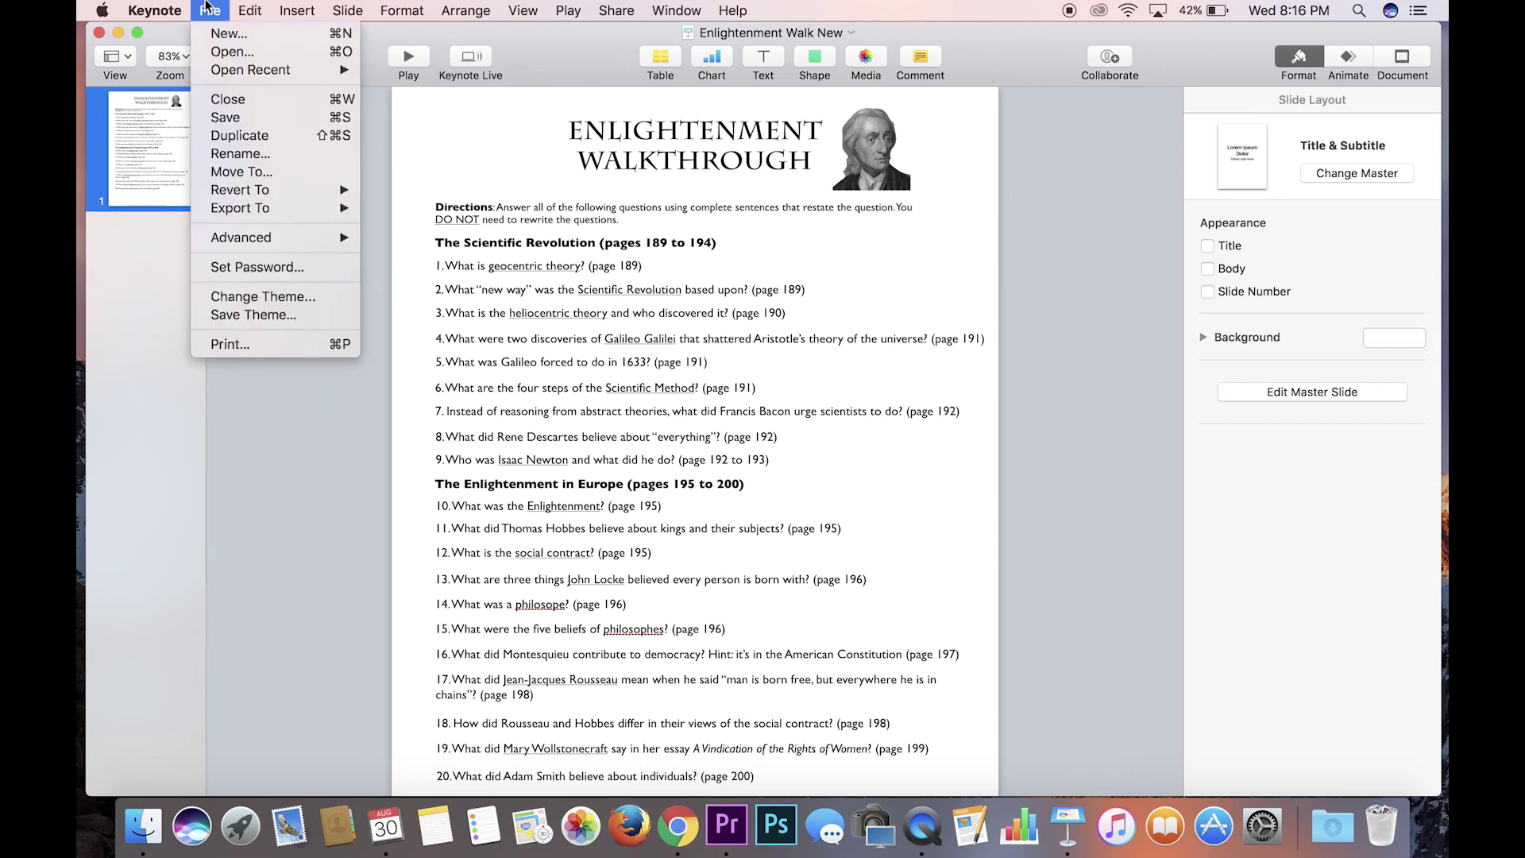
mouse_move(240, 210)
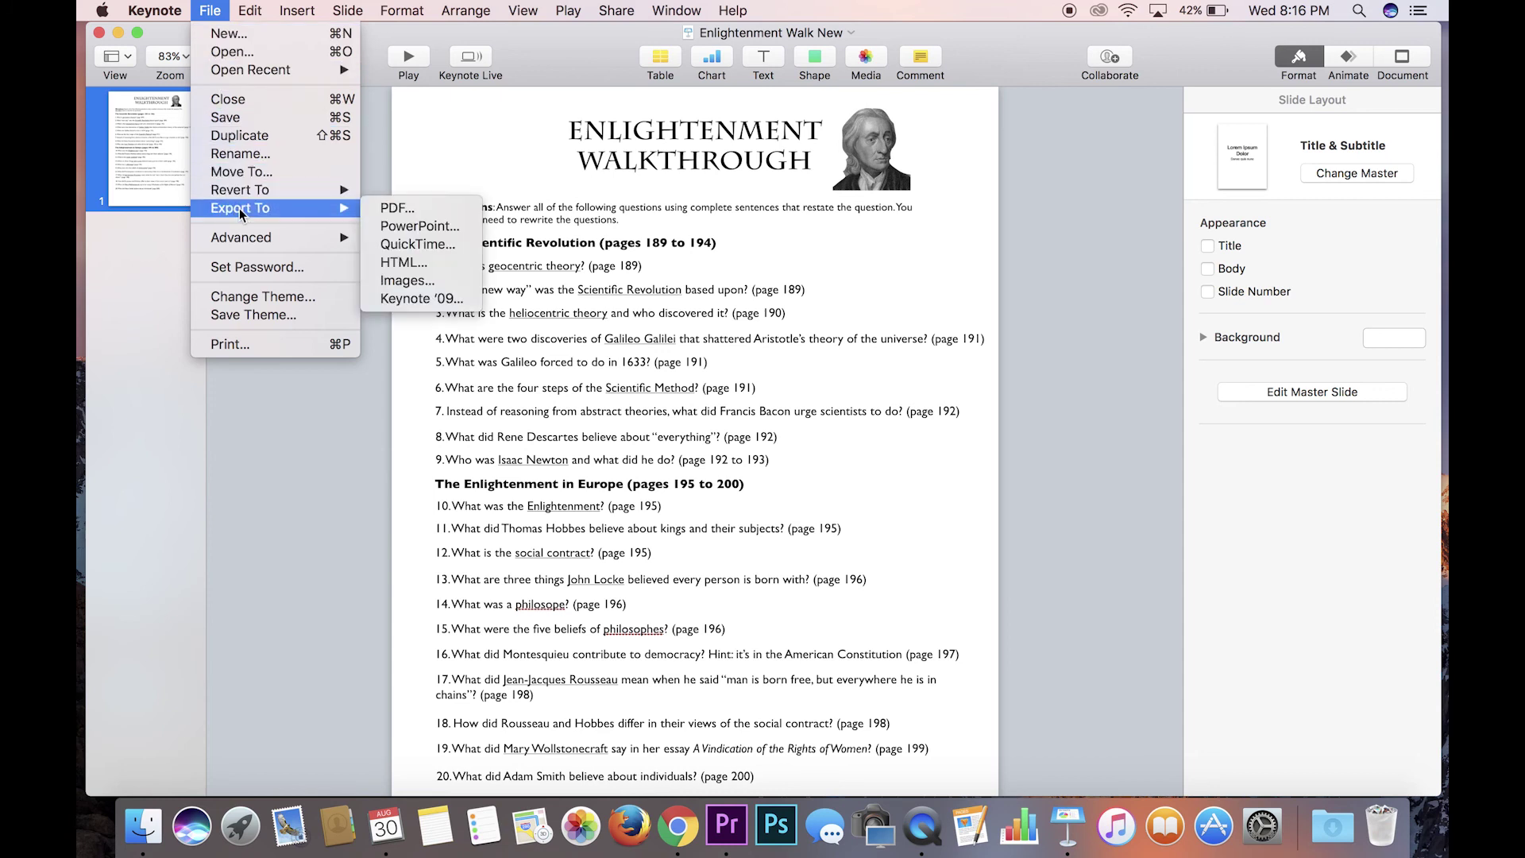
click(424, 209)
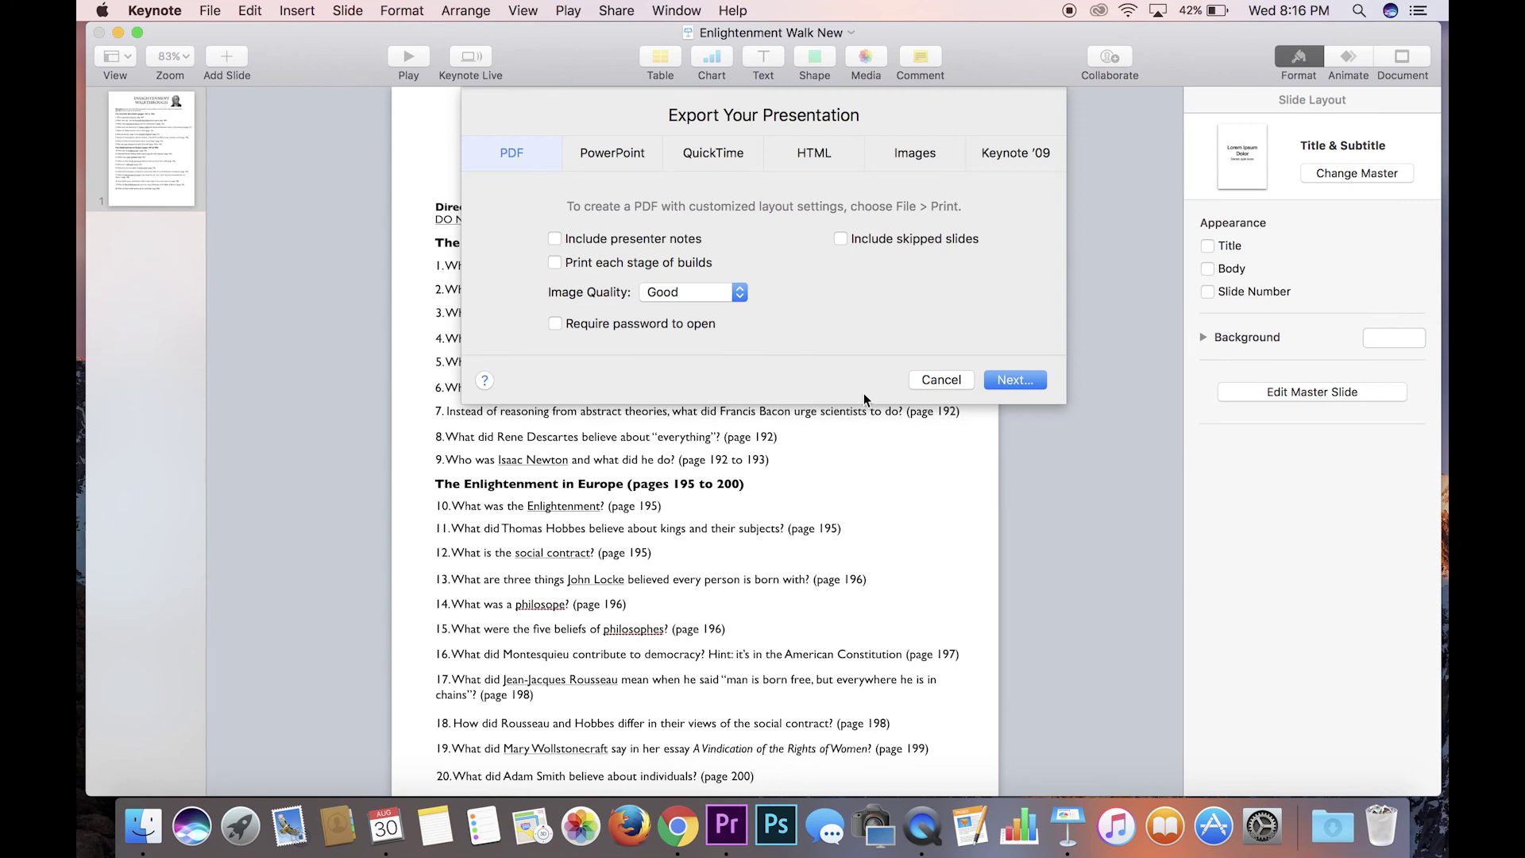
click(696, 294)
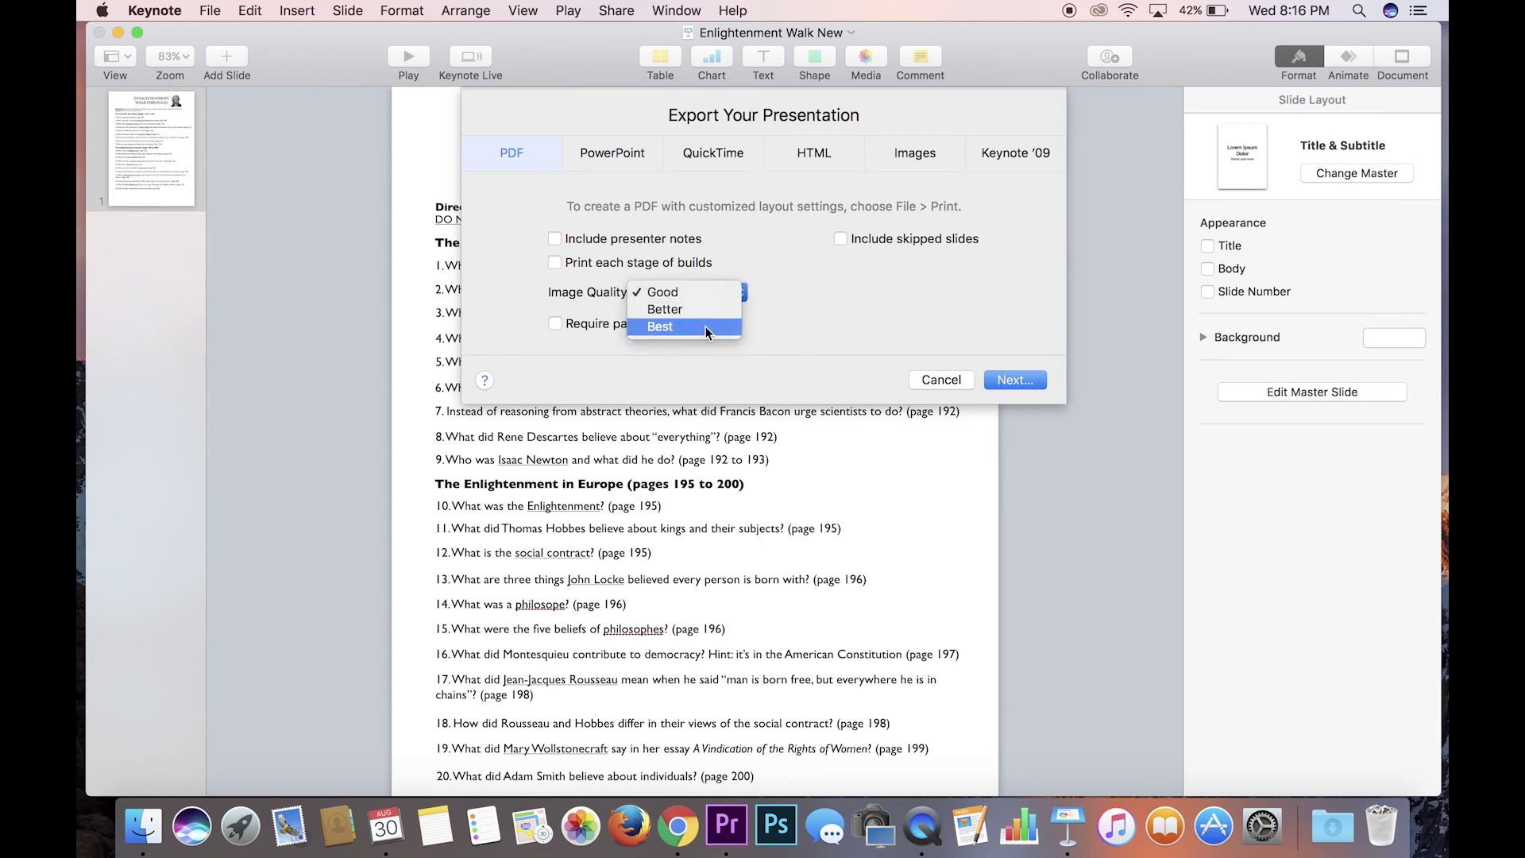
click(706, 327)
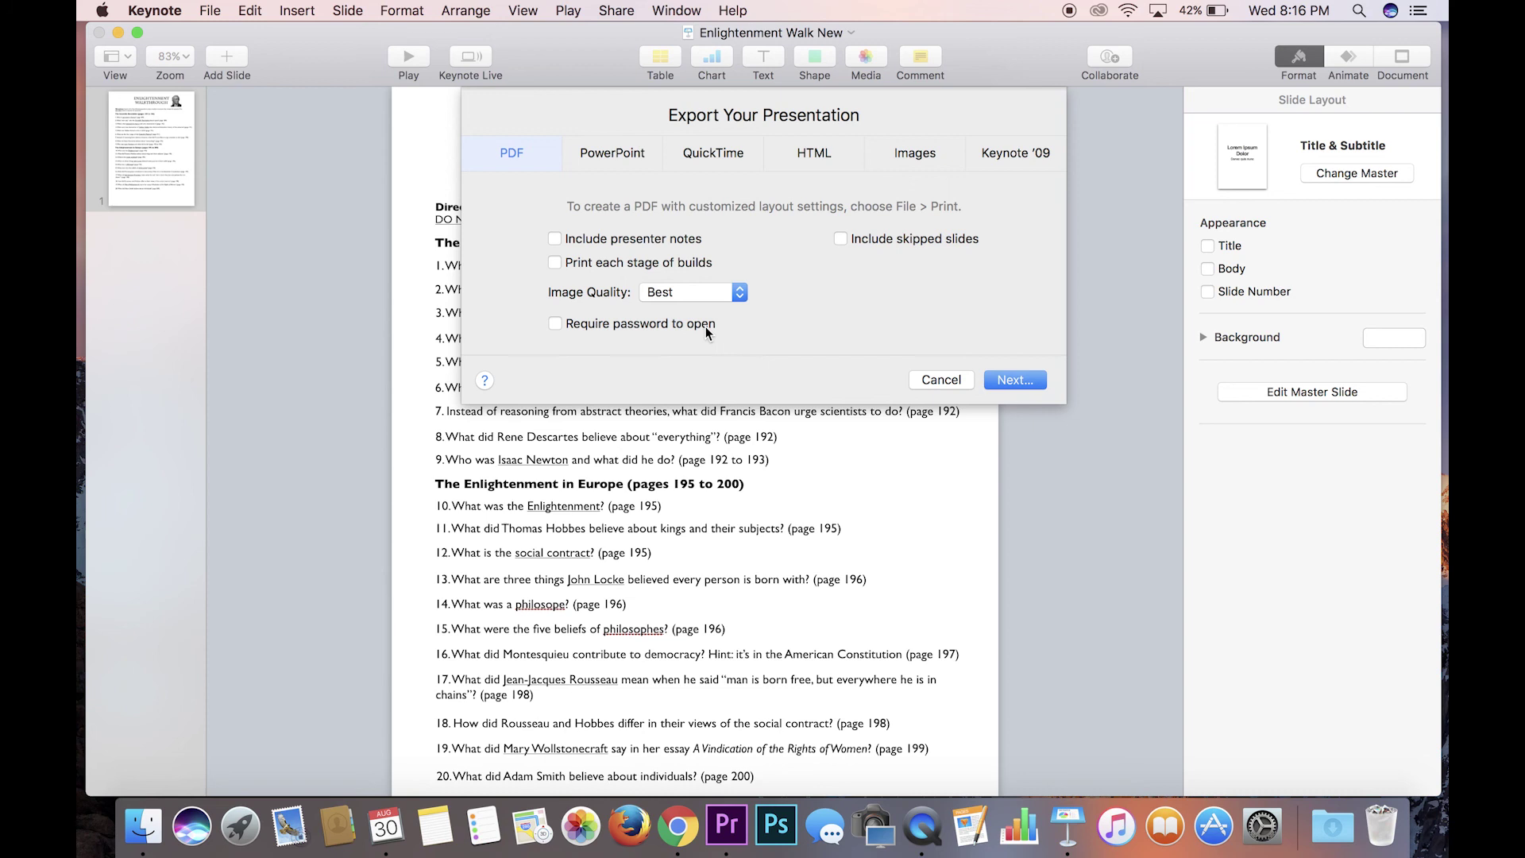
Step: Save the PDF as 'Enlightenment Walkthrough' on the Desktop
click(1026, 384)
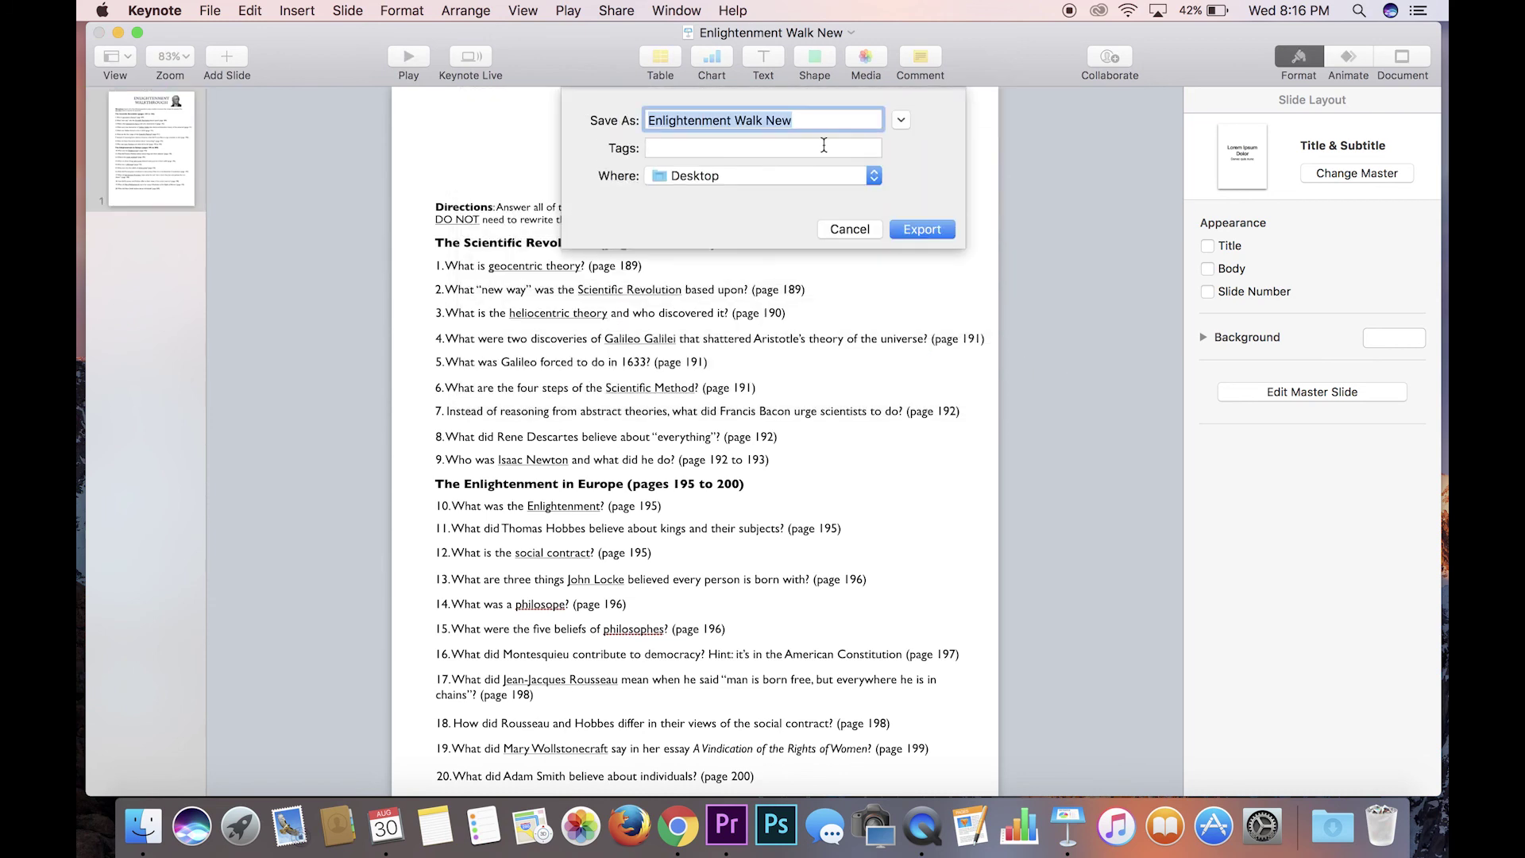
click(812, 119)
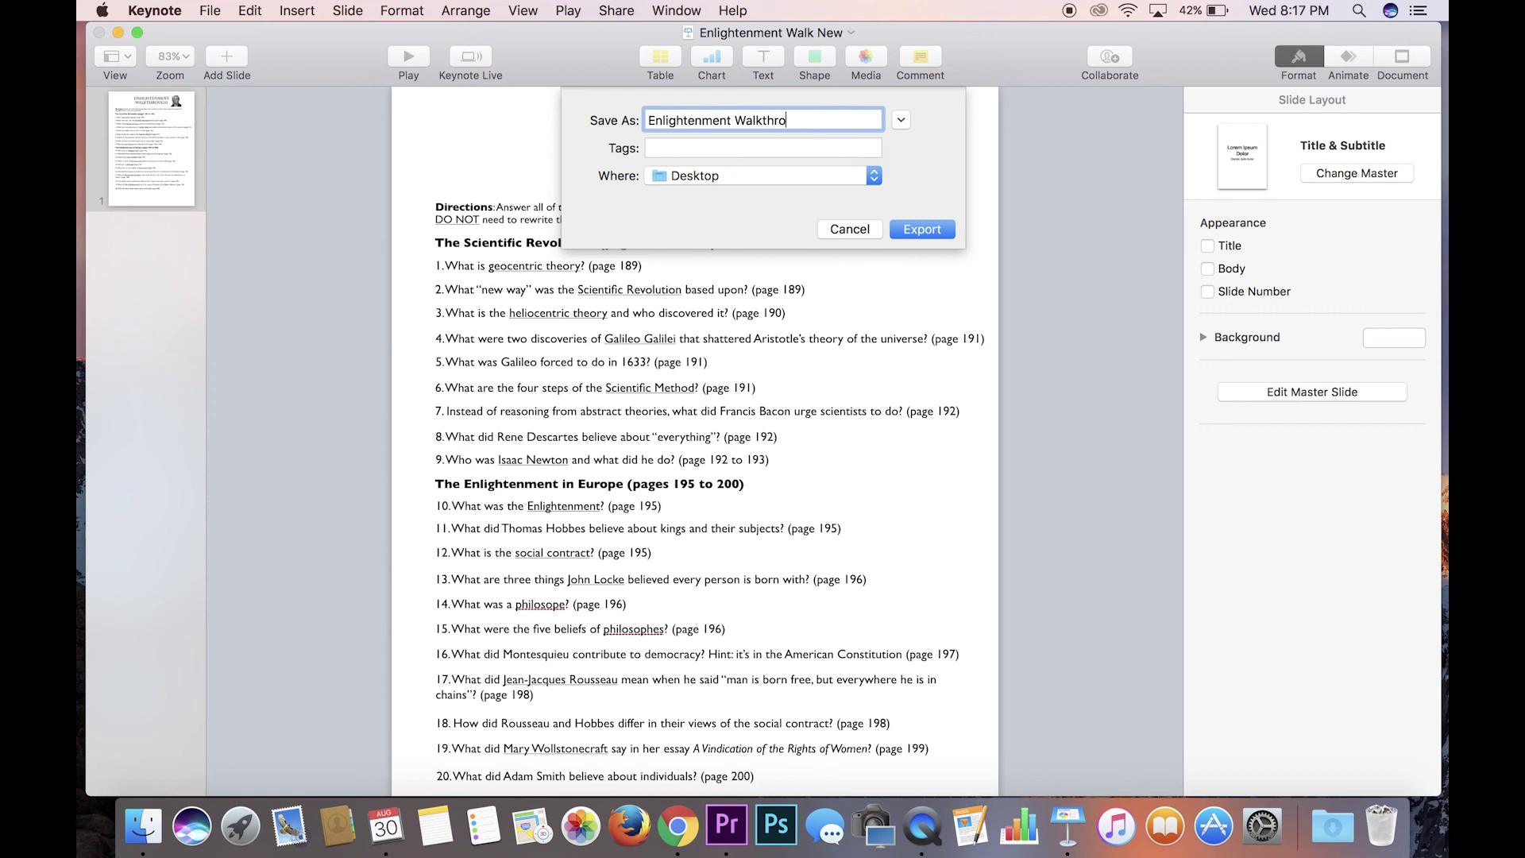
click(920, 235)
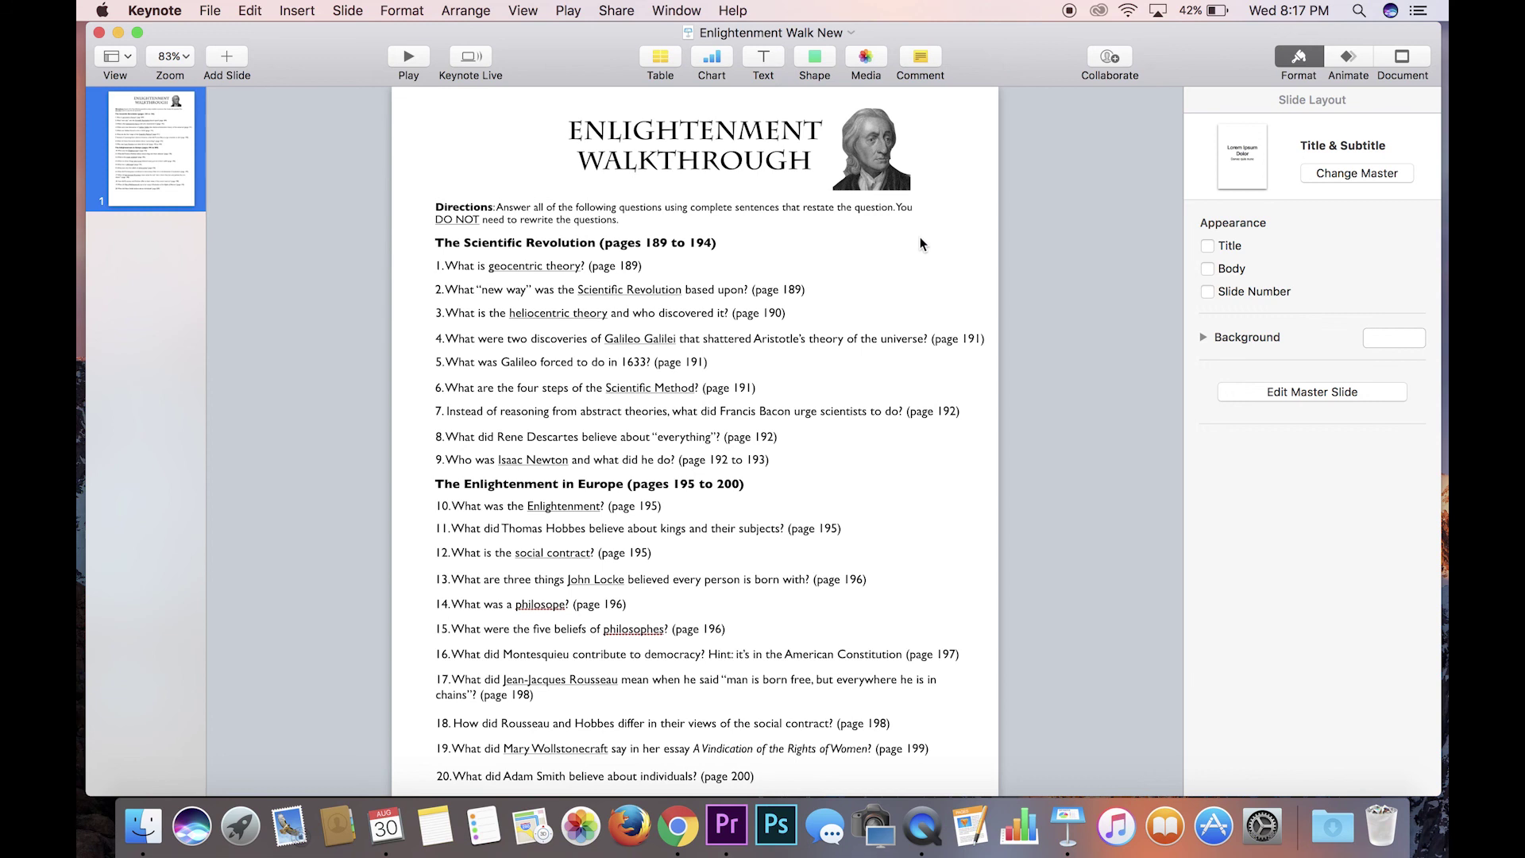